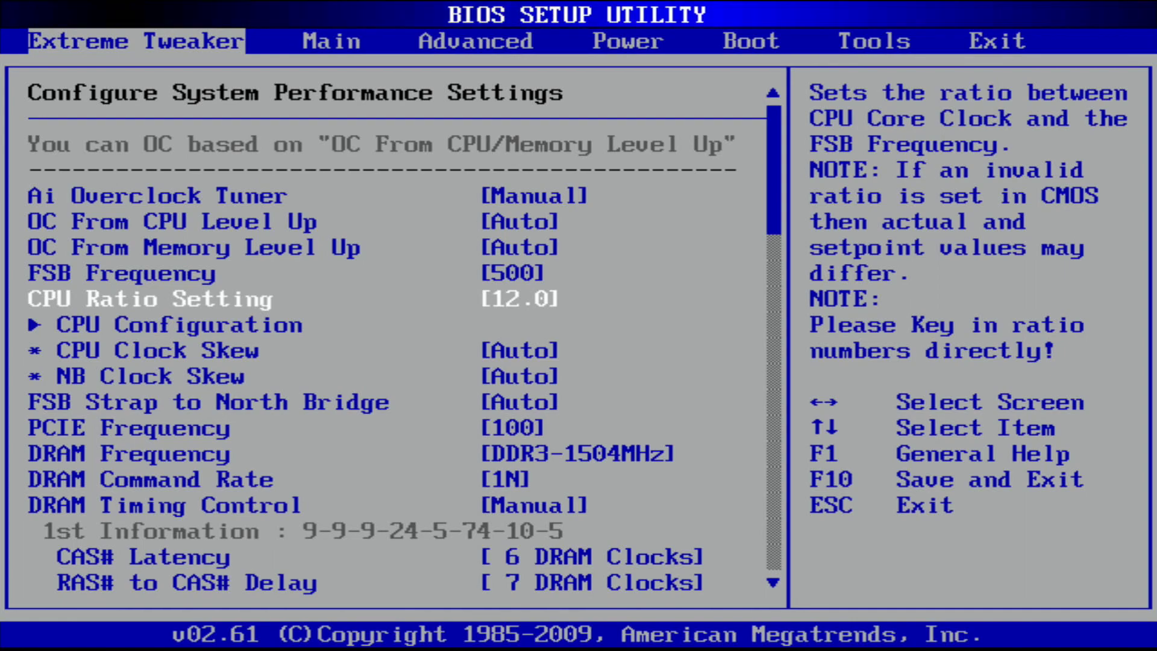
- Set the FSB Frequency to 480
key(Down)
key(Down)
key(Down)
key(Down)
key(Down)
key(Down)
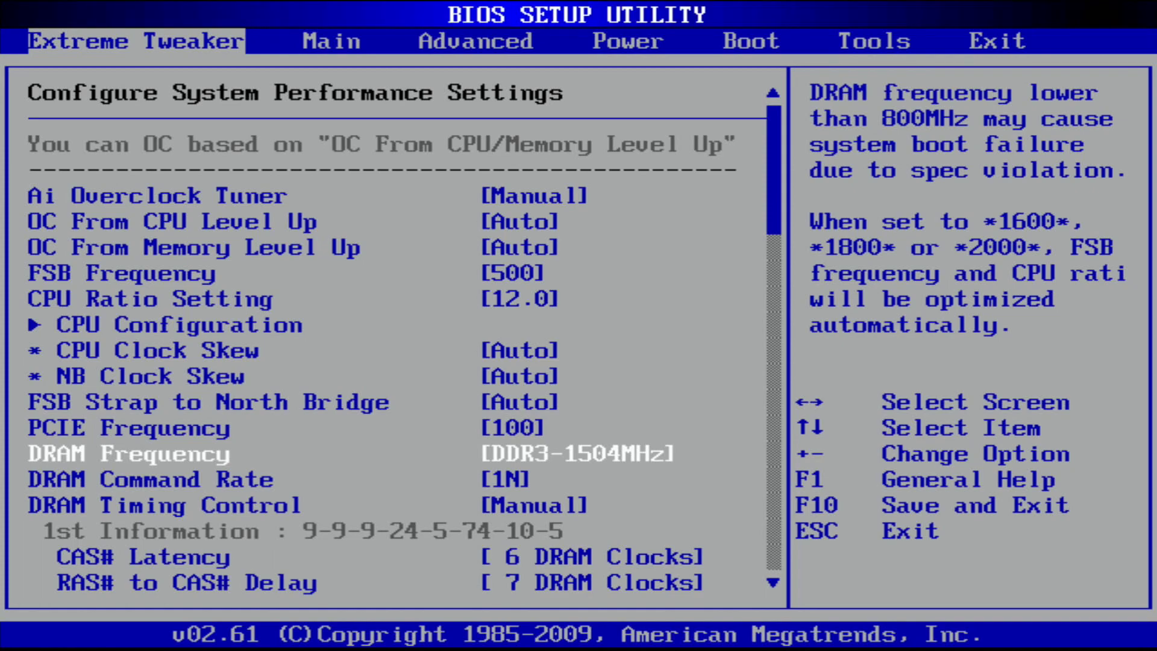
key(Up)
key(Up)
key(Up)
key(Up)
key(Up)
key(Up)
key(Up)
key(Up)
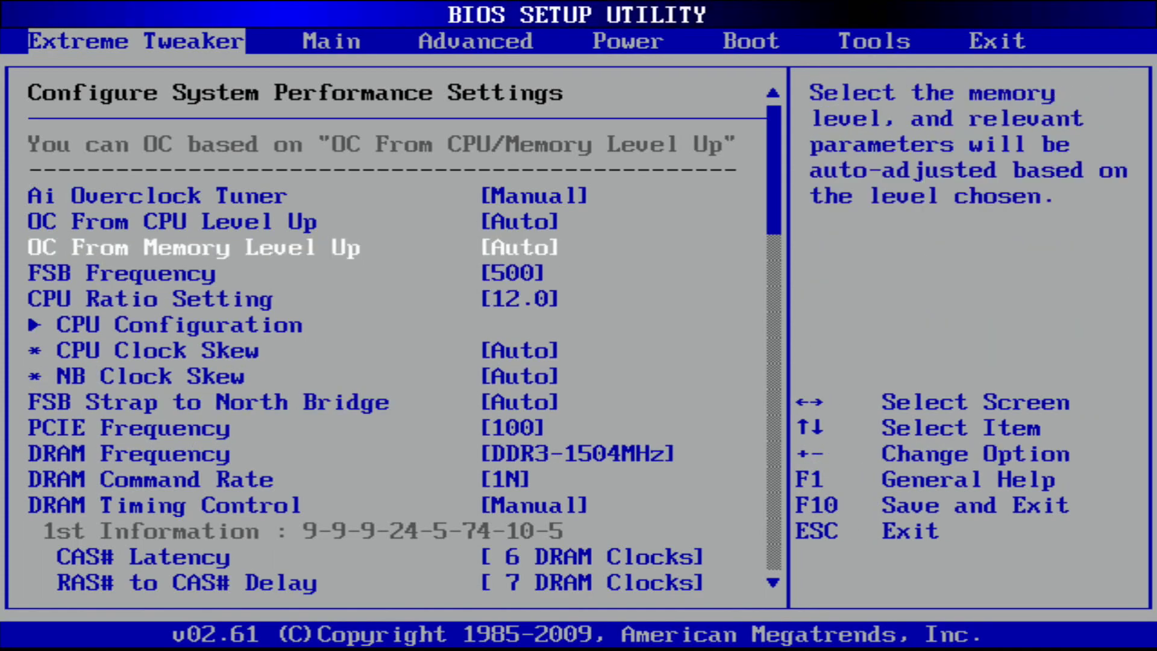
key(Down)
text(480)
key(Return)
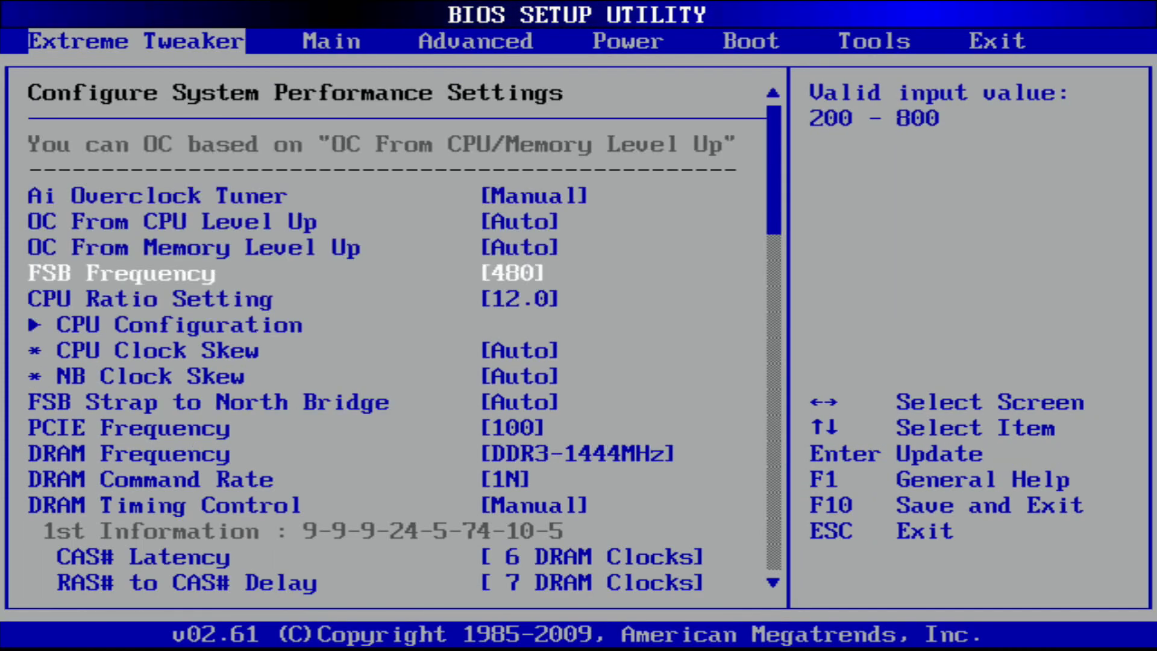
- Set the DRAM Frequency to DDR3-1924MHz
key(Down)
key(Down)
key(Down)
key(Down)
key(Down)
key(Down)
key(Down)
key(Down)
key(Up)
key(Return)
key(Down)
key(Down)
key(Down)
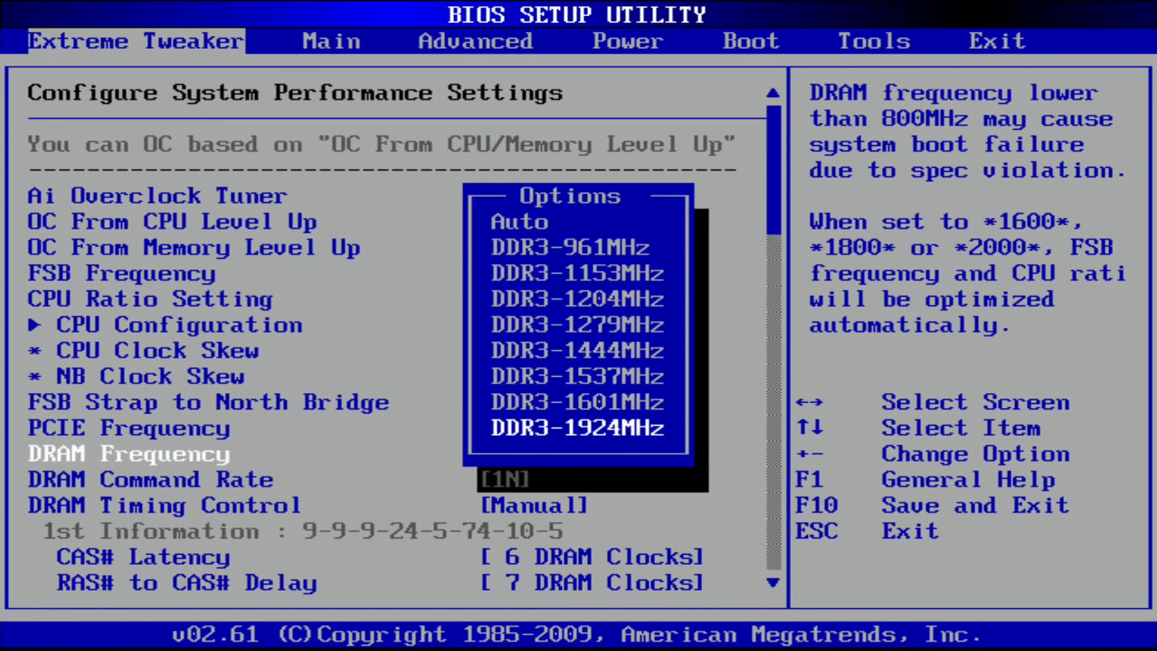
key(Return)
- Review the manual DRAM timings, from CAS# Latency through the read and write delays of the second group
key(Up)
key(Up)
key(Up)
key(Down)
key(Down)
key(Down)
key(Down)
key(Down)
key(Down)
key(Down)
key(Down)
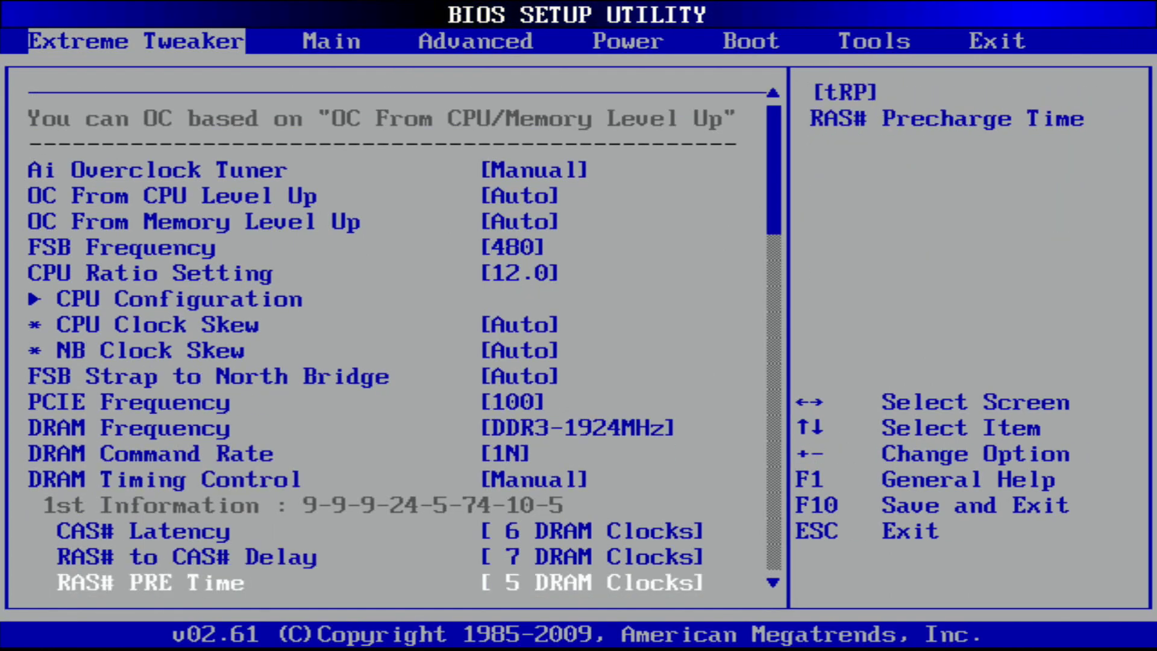
key(Down)
key(Down)
key(Up)
key(Down)
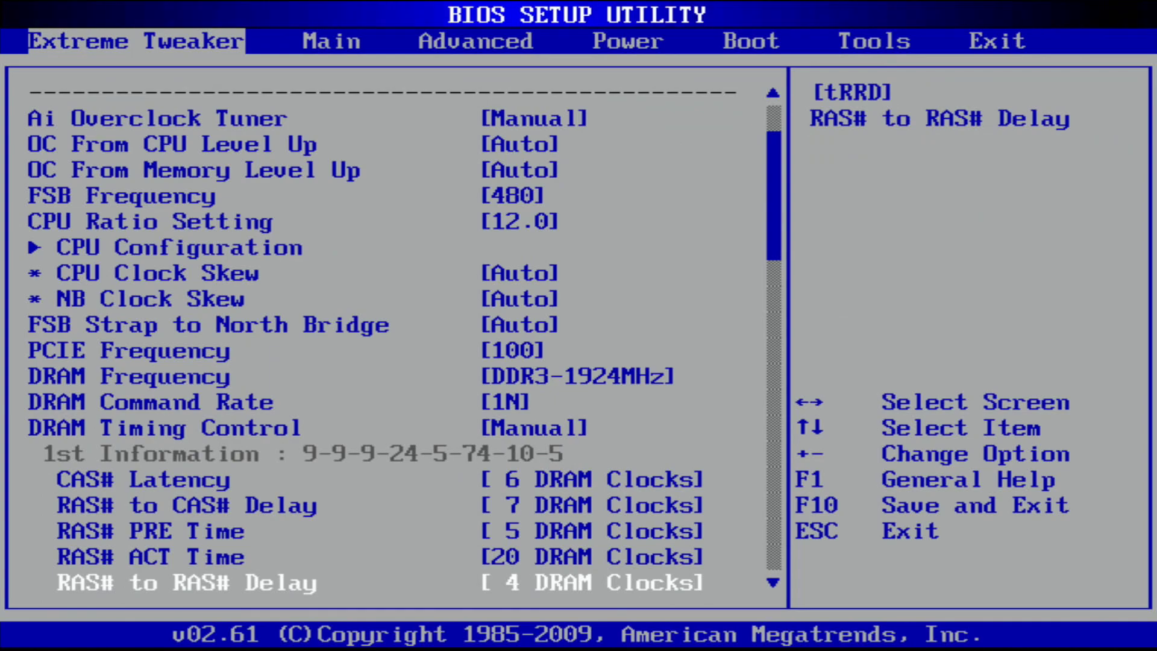
key(Down)
key(Down)
key(Down)
key(Down)
key(Down)
key(Down)
key(Down)
key(Down)
key(Down)
- Set the REF Cycle Time to 60 DRAM Clocks
key(Up)
key(Up)
key(Up)
key(Up)
key(Up)
key(Up)
key(Up)
key(Up)
key(minus)
key(Down)
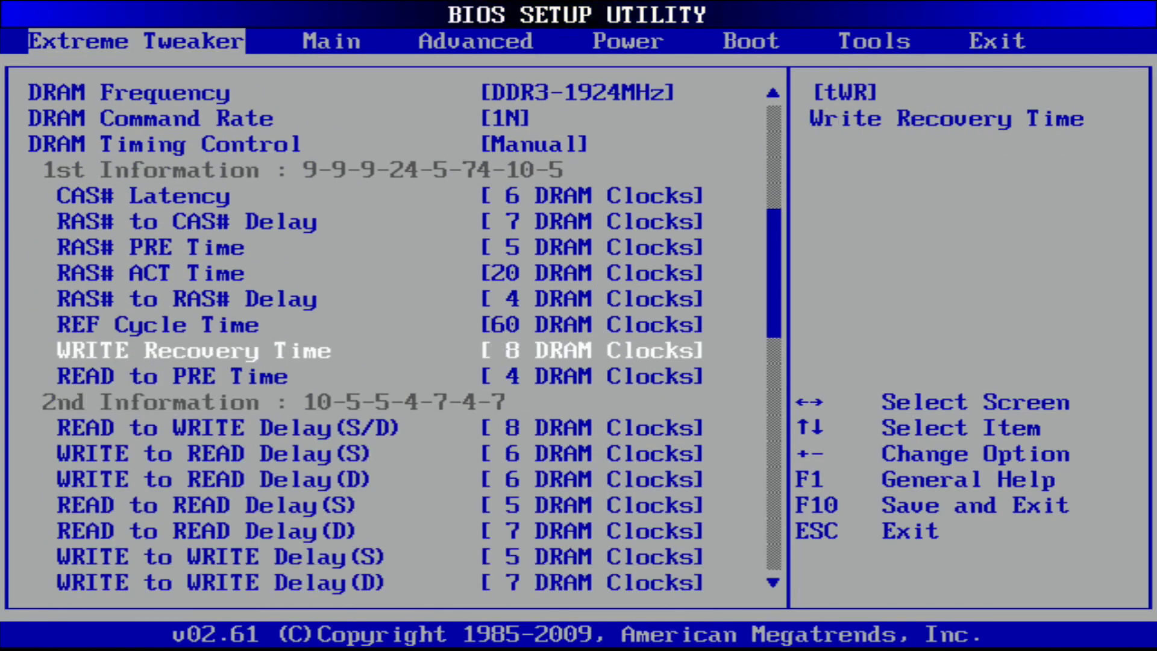
- Look through the remaining memory timing, phase control and voltage settings further down the list
key(Down)
key(Down)
key(Down)
key(Down)
key(Down)
key(Down)
key(Down)
key(Down)
key(Down)
key(Down)
key(Down)
key(Down)
key(Down)
key(Down)
key(Down)
key(Down)
key(Down)
key(Down)
key(Down)
key(Down)
key(Down)
key(Down)
key(Down)
key(Down)
key(Down)
key(Down)
key(Down)
key(Down)
key(Down)
key(Down)
key(Down)
key(Down)
key(Down)
key(Down)
- Set the North Bridge Voltage to 1.40497
key(Up)
key(Up)
key(Up)
key(Up)
key(Up)
key(Up)
key(Up)
key(Up)
key(Up)
key(Up)
key(Up)
key(Up)
key(Up)
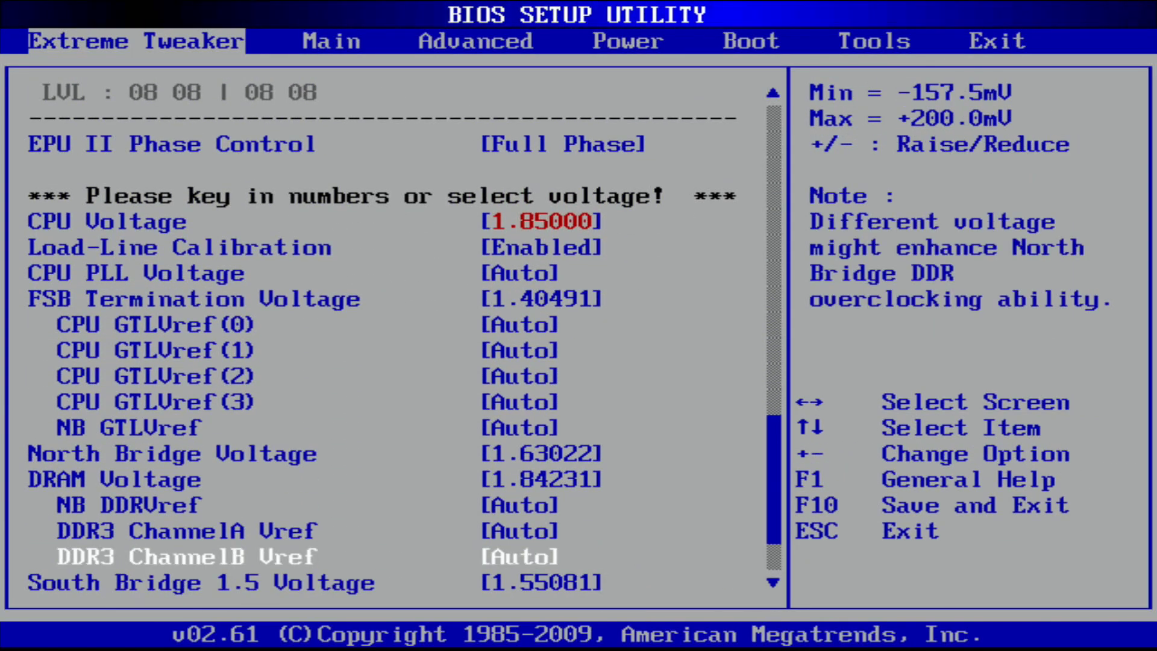
key(Down)
key(Down)
key(Down)
key(Down)
key(Down)
key(Down)
key(Down)
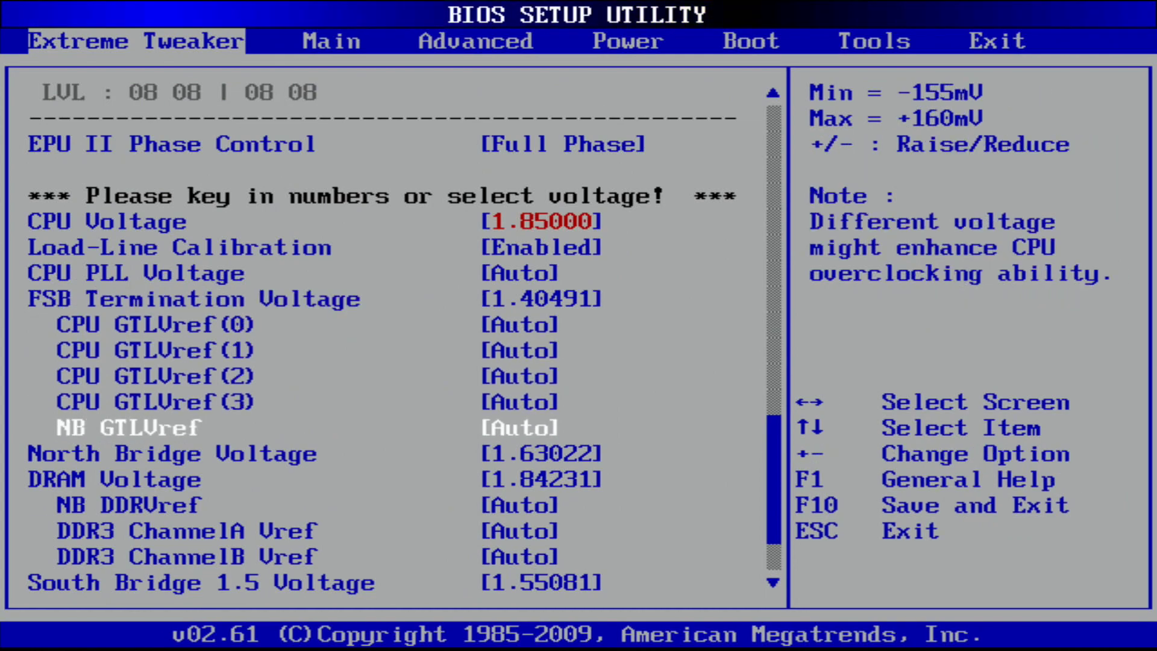
key(Down)
text(1.40497)
key(Return)
key(Down)
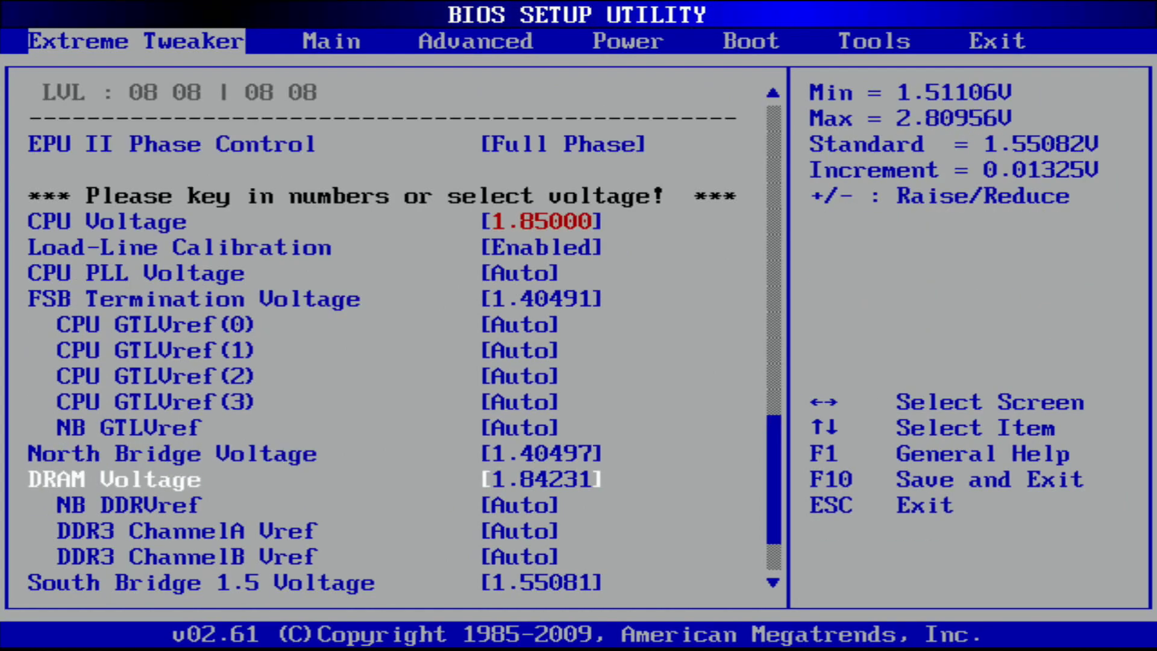
- Check the DRAM and South Bridge voltages and the CPU and PCIE Spread Spectrum settings
key(Down)
key(Down)
key(Down)
key(Down)
key(Down)
key(Down)
key(Down)
key(Up)
key(Up)
key(Up)
key(Up)
key(Up)
key(Up)
key(Up)
key(Up)
key(Up)
key(Up)
key(Up)
key(Up)
key(Up)
key(Up)
key(Up)
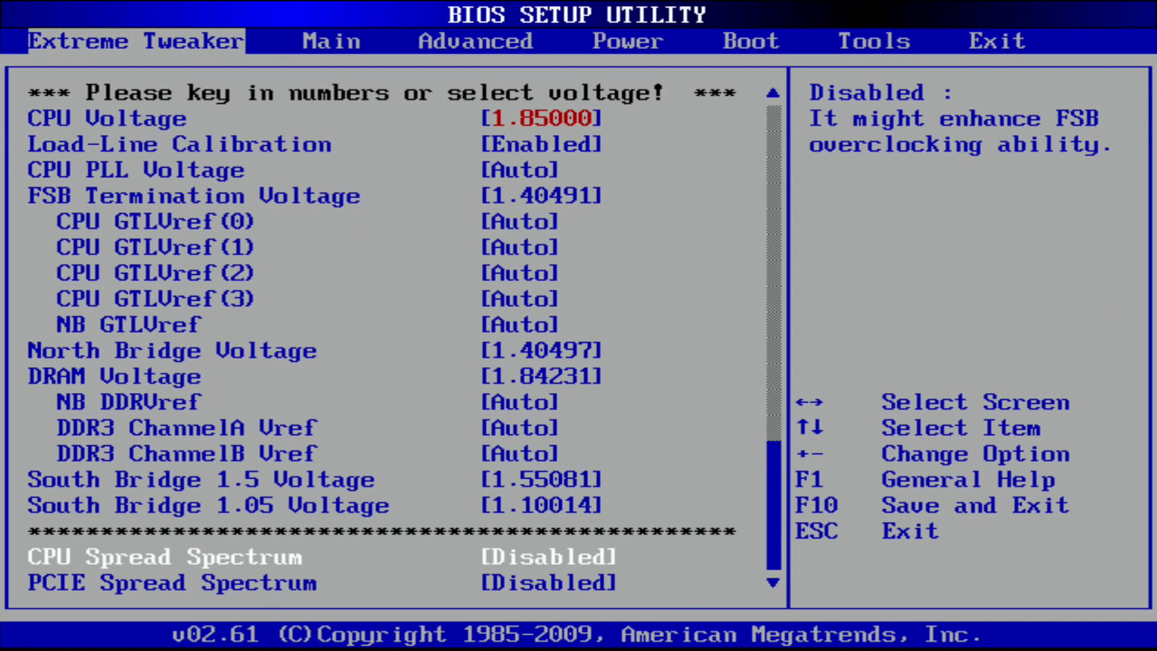
- Return to the start of the overclocking list and review the overclock tuner, FSB frequency, CPU ratio and DRAM settings
key(Up)
key(Up)
key(Up)
key(Up)
key(Up)
key(Up)
key(Up)
key(Up)
key(Up)
key(Up)
key(Up)
key(Up)
key(Up)
key(Up)
key(Up)
key(Up)
key(Up)
key(Up)
key(Up)
key(Up)
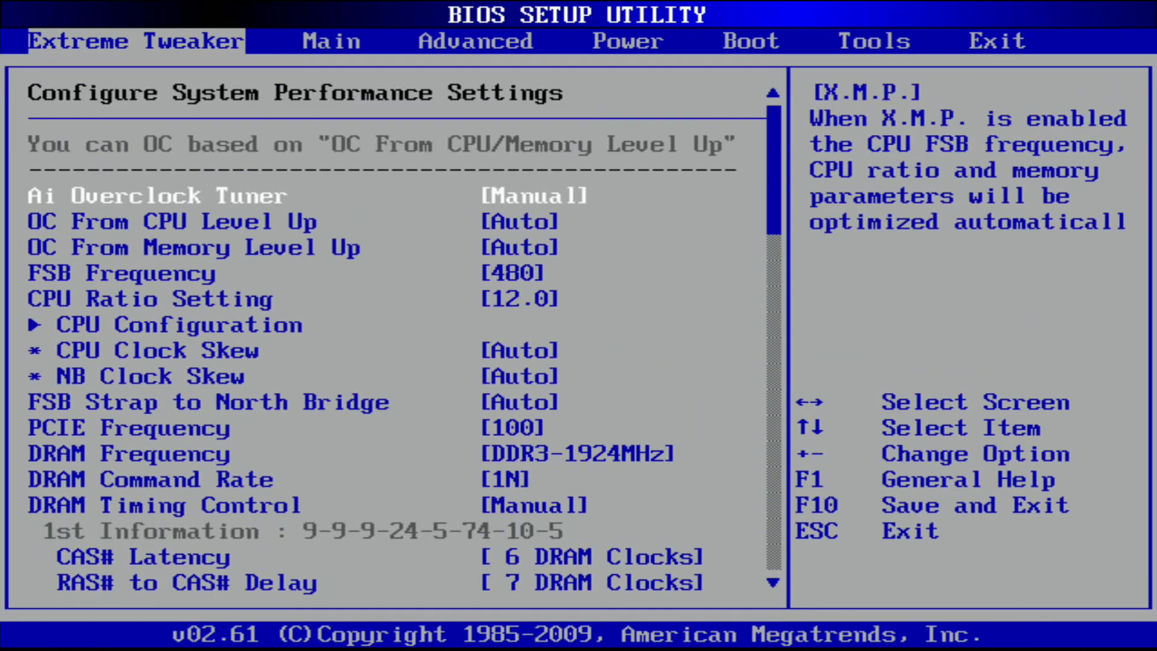
key(Down)
key(Down)
key(Down)
key(Down)
key(Up)
key(Up)
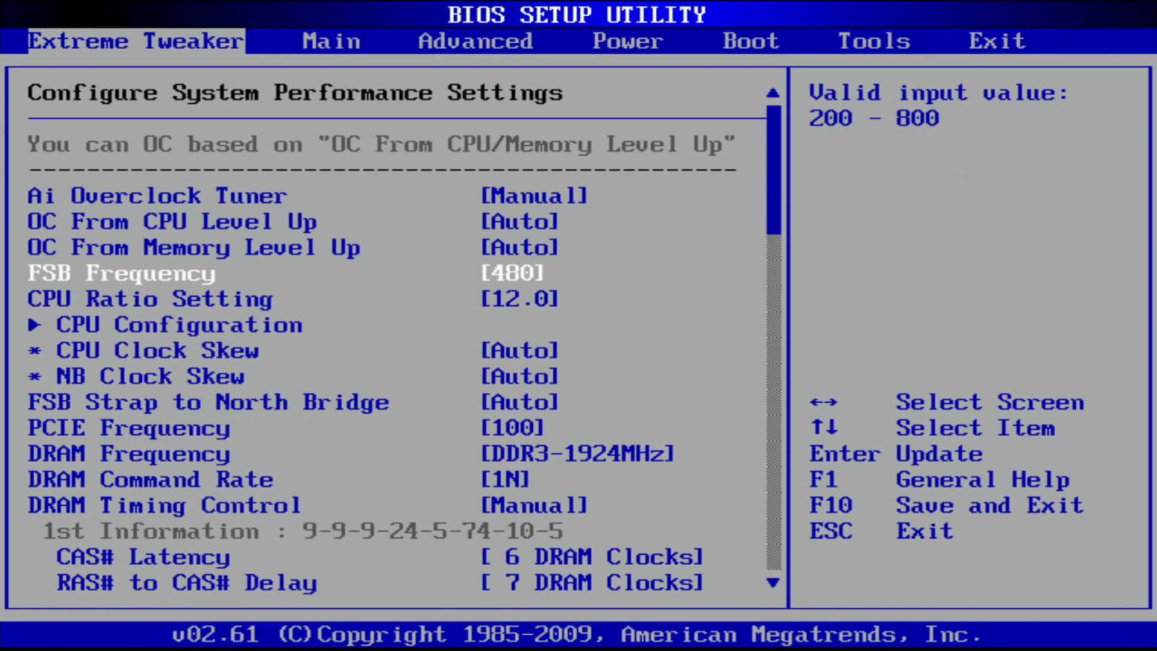
- Review the CPU, FSB termination, North Bridge and DRAM voltage settings along with the phase control options
key(Page_Down)
key(Page_Down)
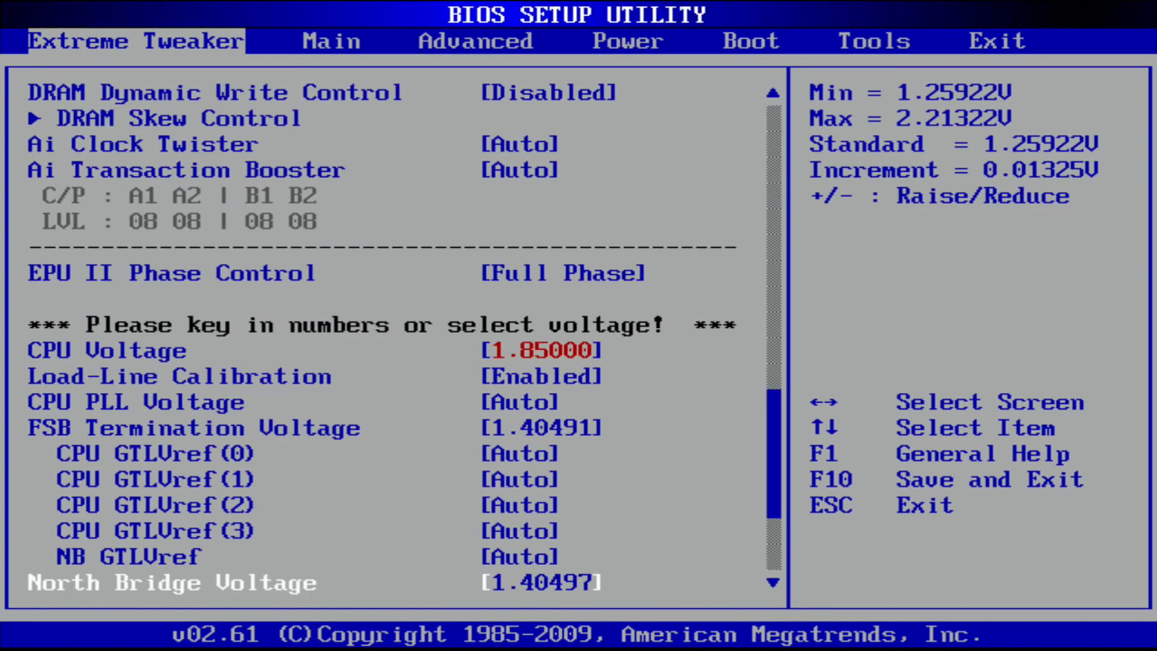
key(Down)
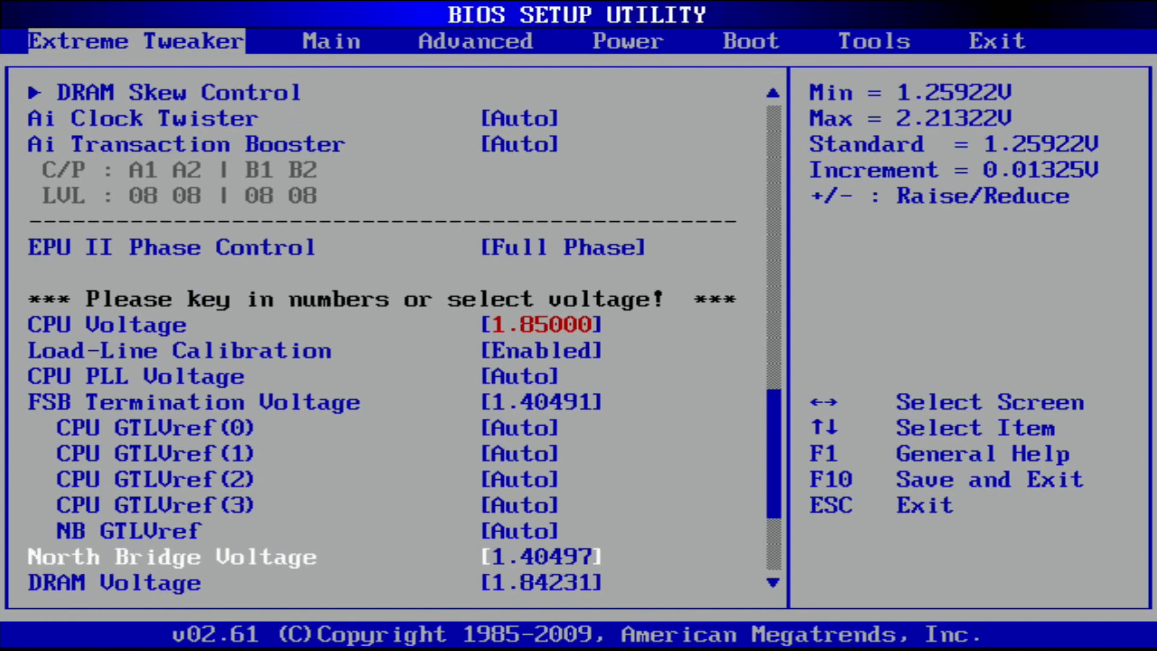
key(Down)
key(Up)
key(Down)
key(Page_Down)
key(Up)
key(Up)
key(Up)
key(Up)
key(Up)
key(Up)
key(Up)
key(Up)
key(Up)
key(Up)
key(Up)
key(Up)
key(Up)
key(Up)
key(Up)
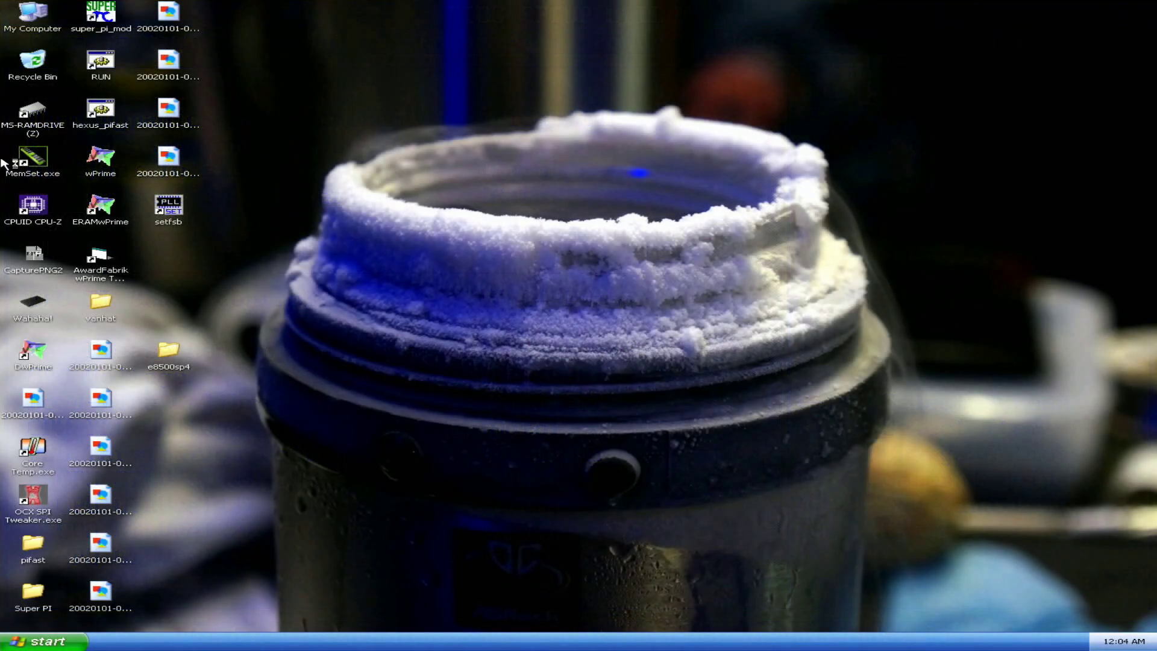
- Launch CPU-Z and wPrime in Windows, and save a manual thread count in wPrime's advanced settings
double_click(32, 204)
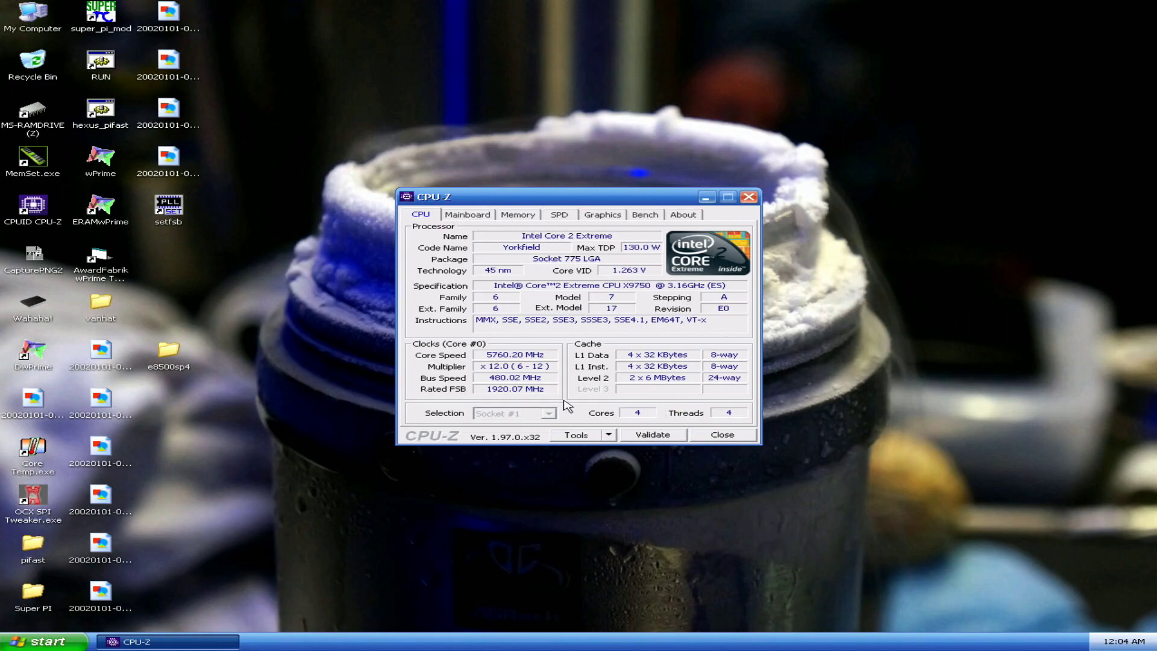
double_click(111, 170)
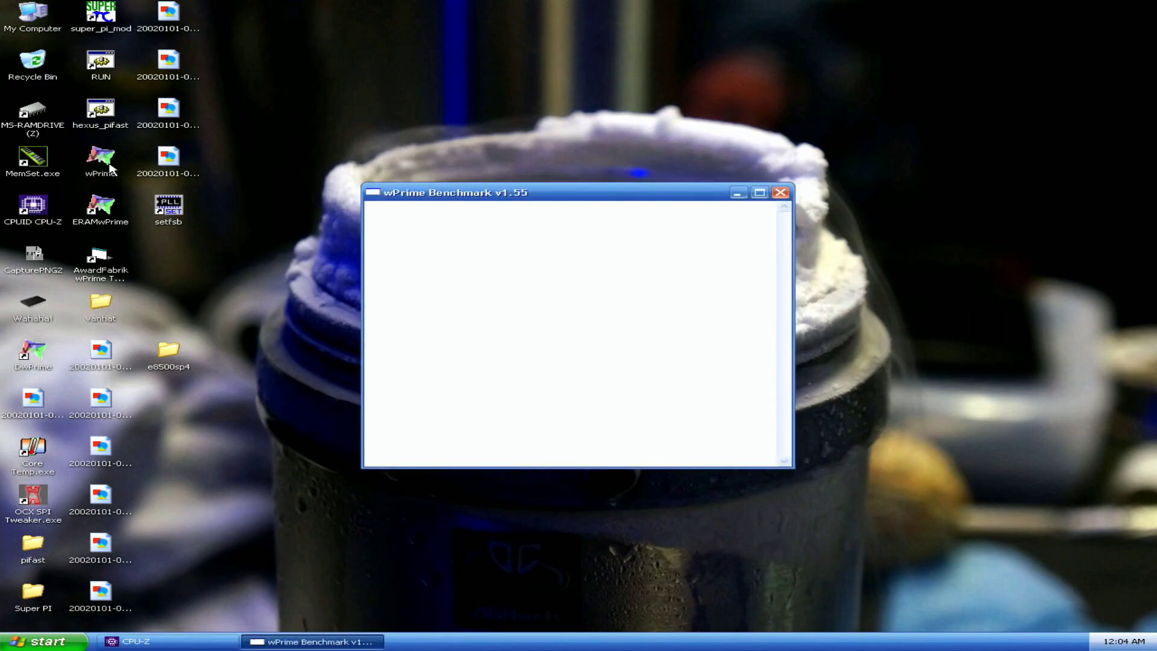
click(470, 360)
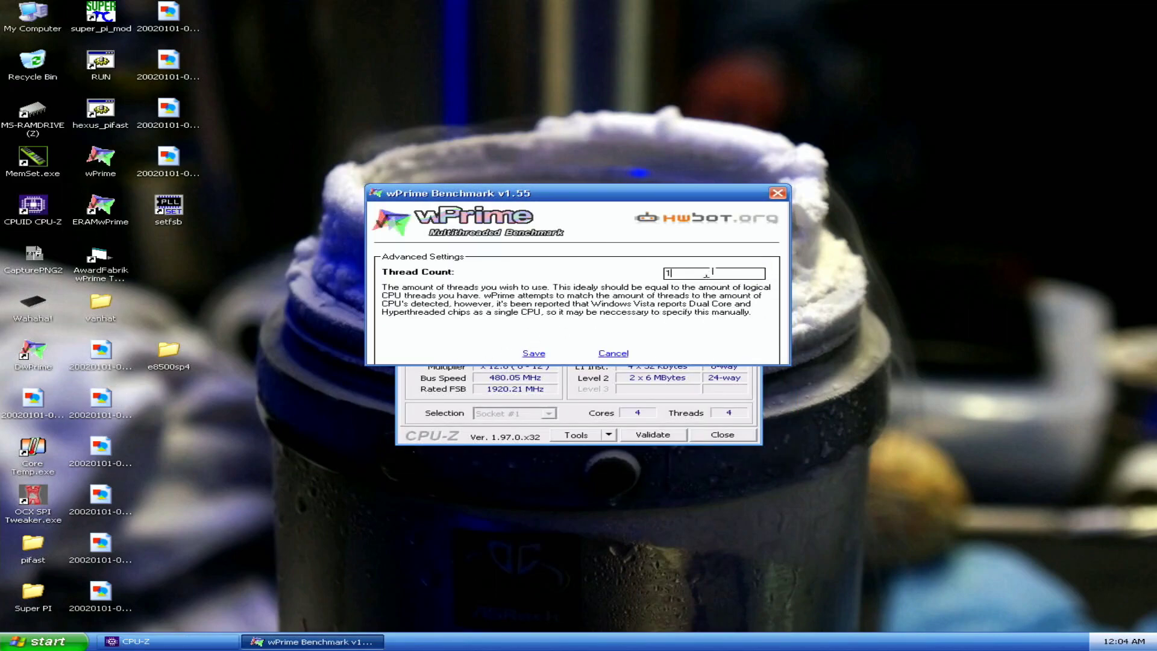
click(538, 354)
drag(601, 189, 867, 35)
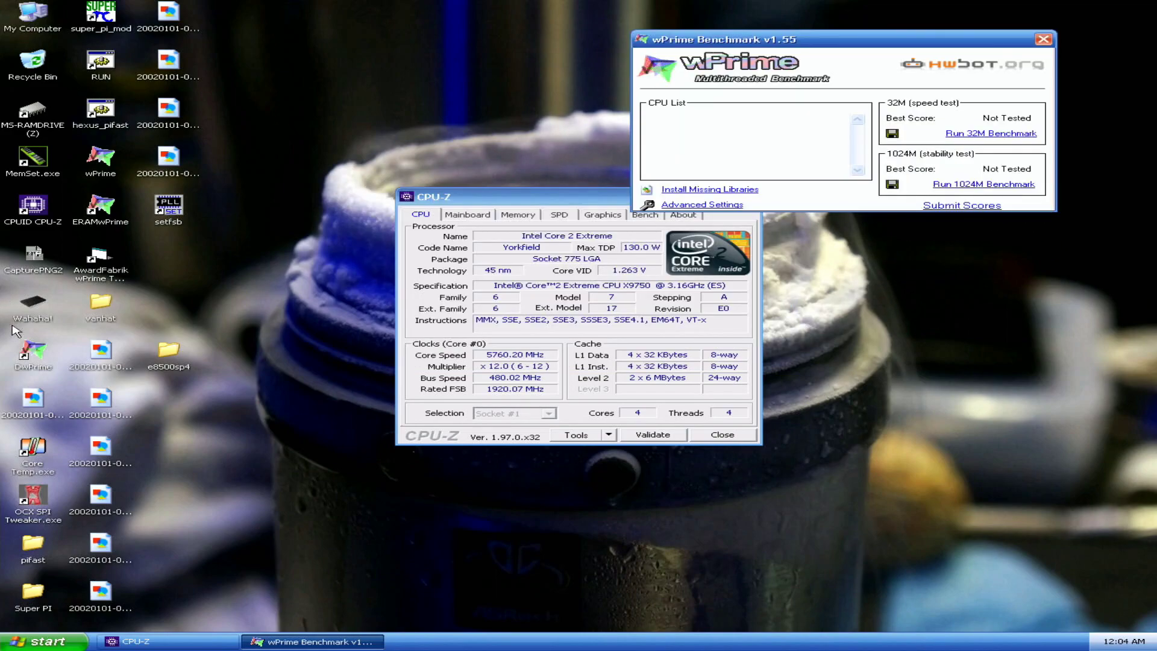
- Close CPU-Z, then start AwardFabrik wPrime TWKR and run the wPrime 32M benchmark
click(723, 435)
double_click(101, 259)
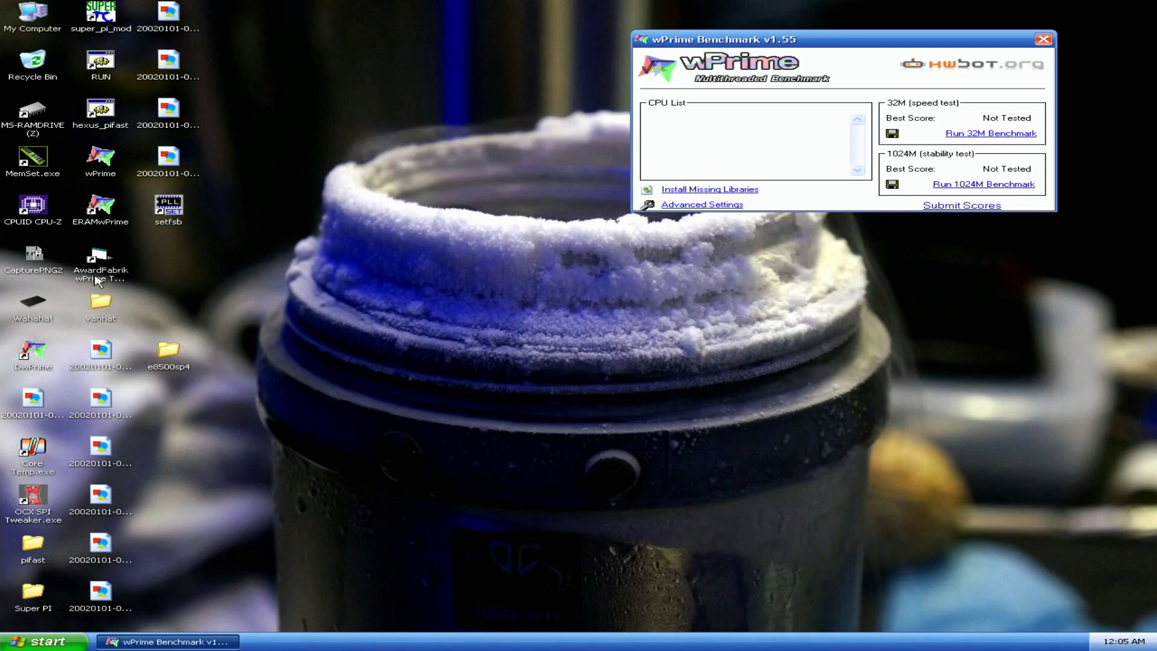
drag(499, 154, 428, 78)
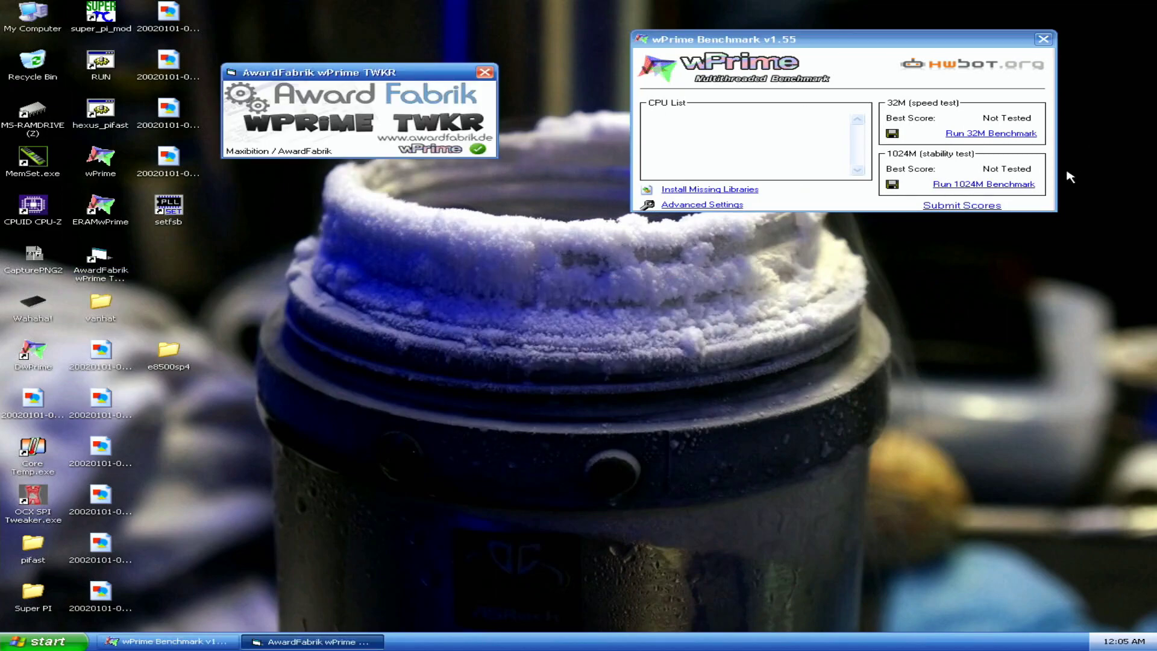
click(1002, 134)
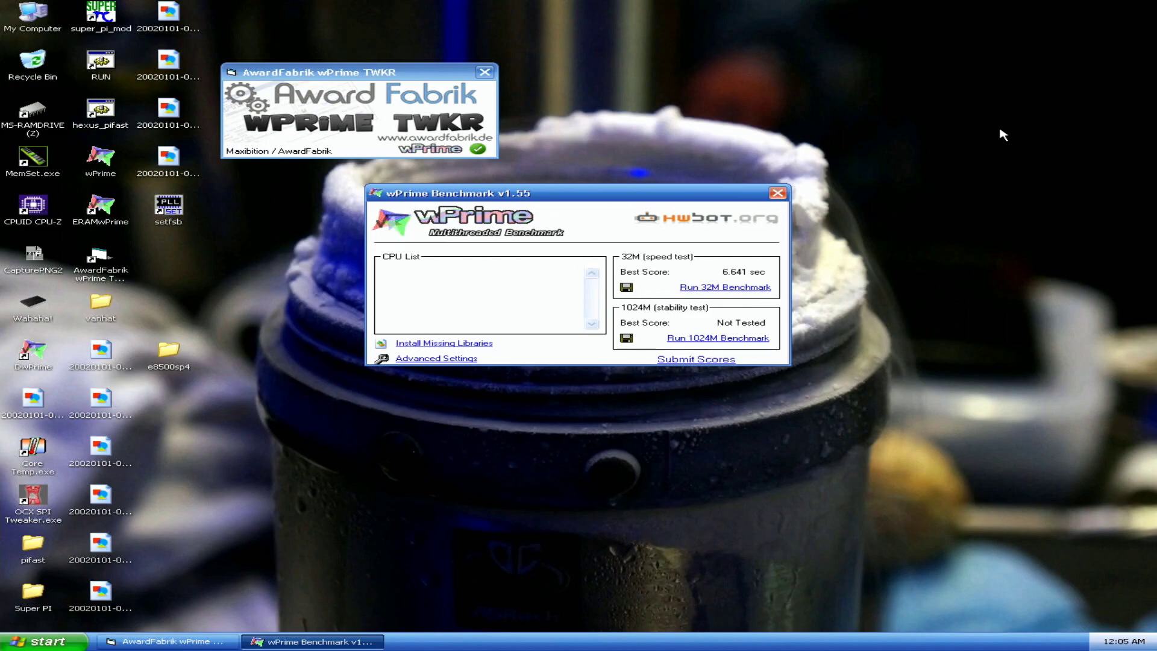
- Raise the FSB to 490.0 MHz in SetFSB with the Ultra option on, and rerun the wPrime 32M benchmark
drag(645, 193, 864, 56)
click(167, 213)
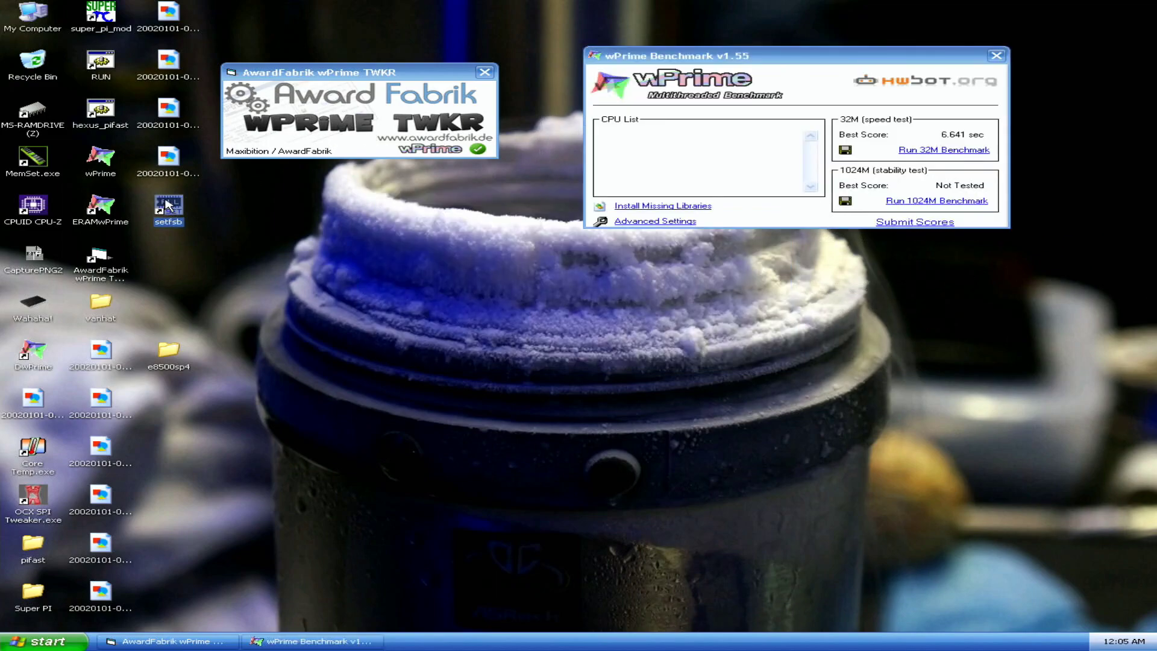
double_click(169, 205)
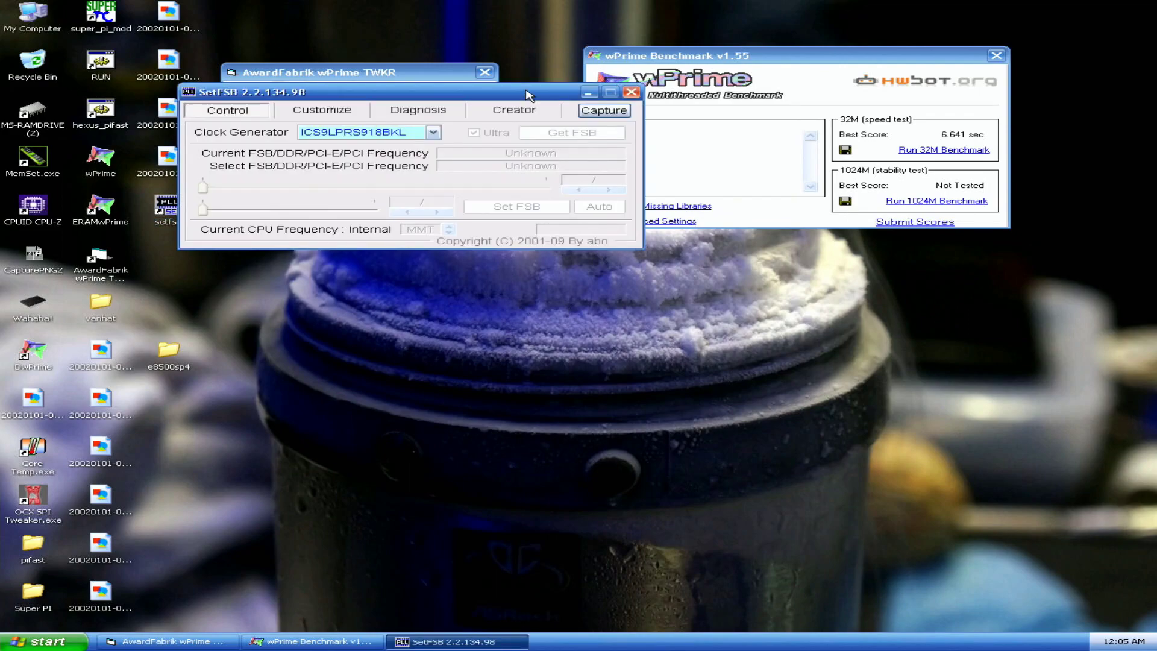
click(685, 310)
click(716, 366)
click(716, 366)
click(716, 366)
click(716, 366)
click(716, 366)
click(654, 382)
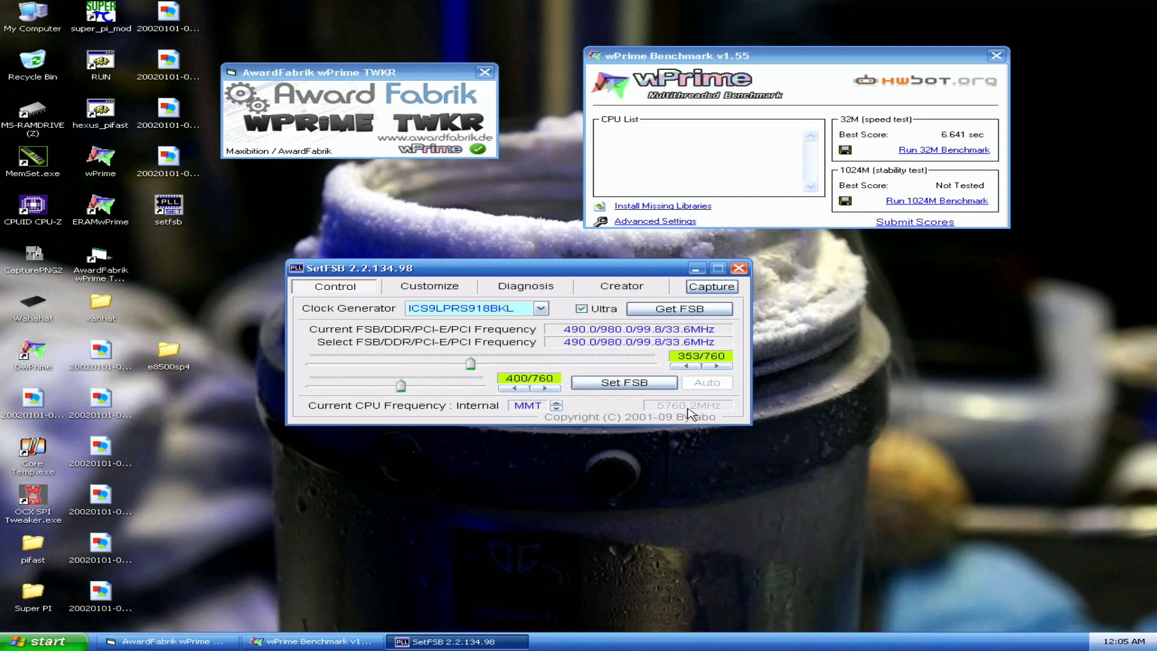
click(739, 269)
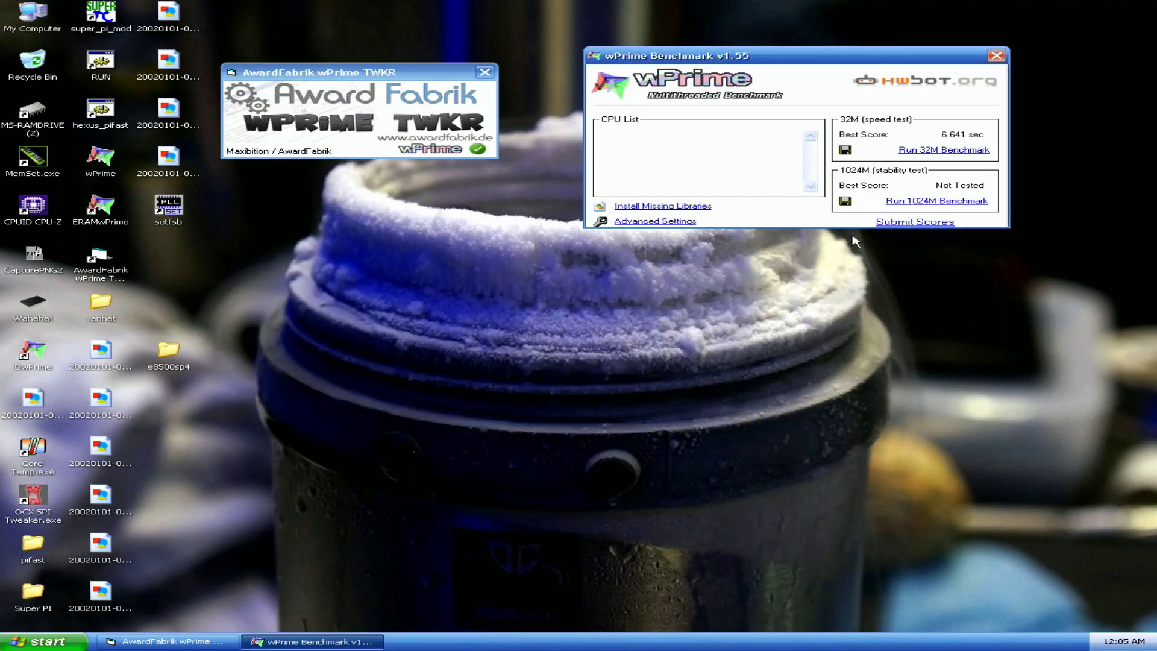
click(940, 150)
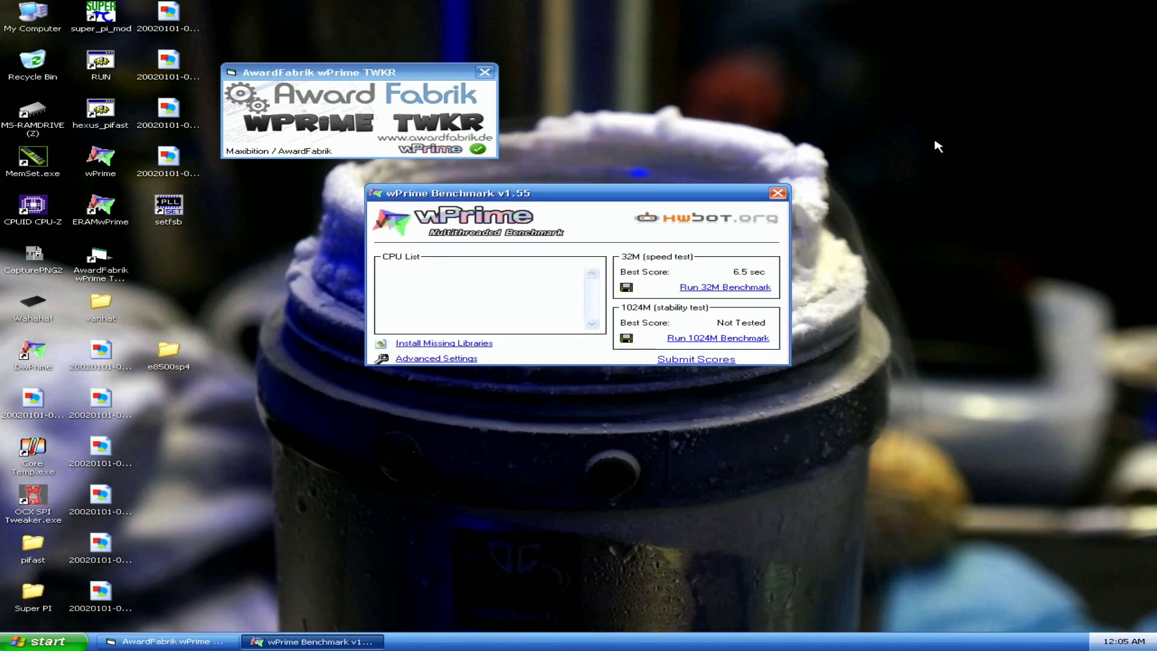
- Reopen SetFSB and try to raise the FSB to 500.3 MHz
drag(687, 201, 959, 82)
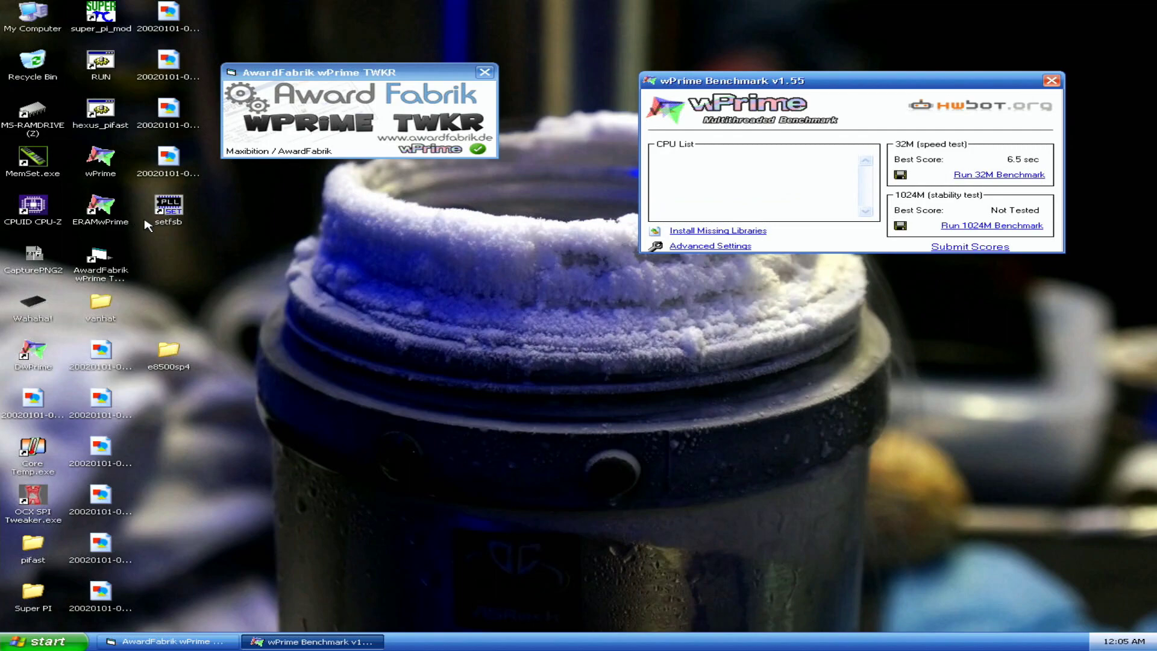
double_click(169, 206)
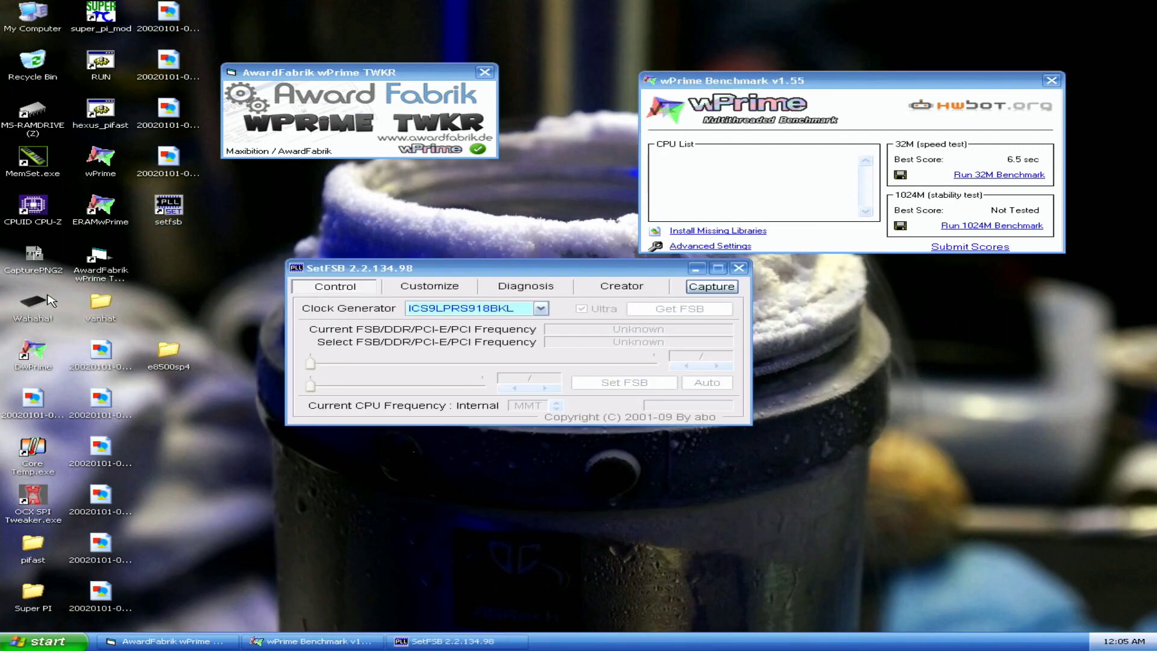
click(680, 308)
click(716, 366)
click(716, 366)
click(716, 366)
click(716, 366)
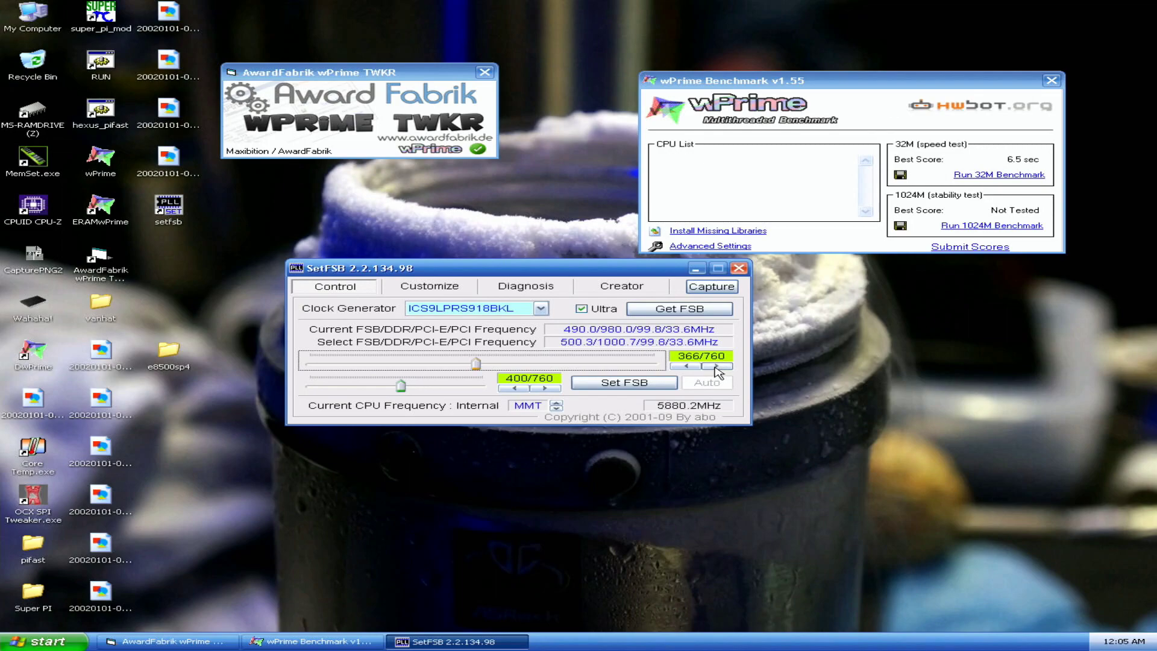
click(660, 382)
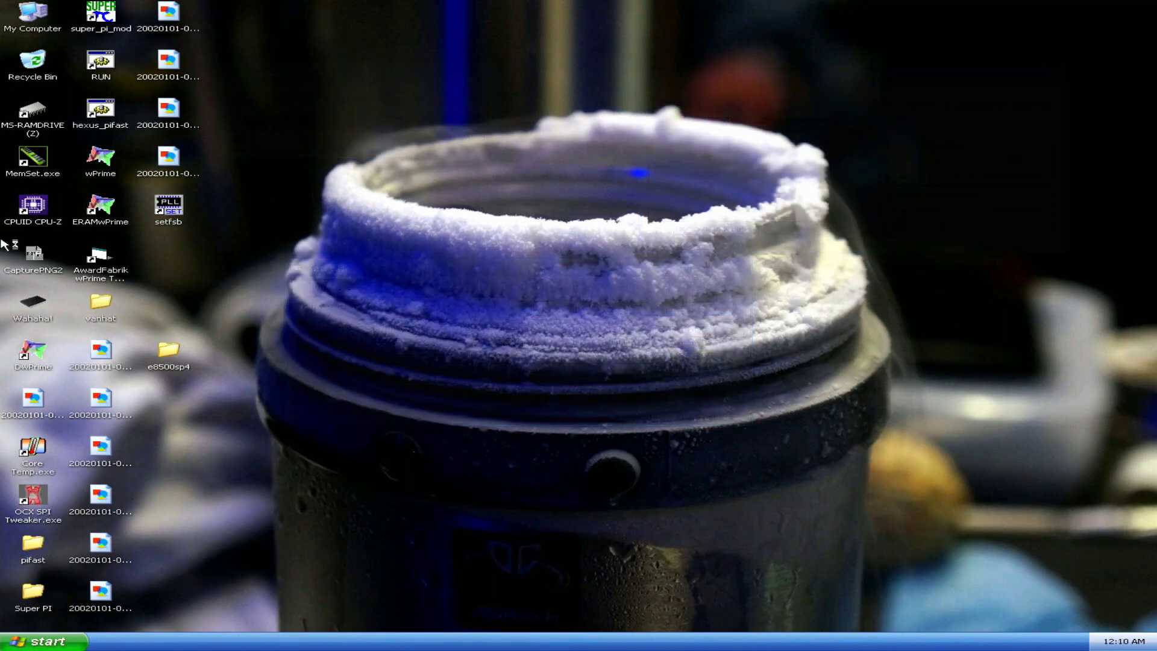
- Open CPU-Z and wPrime on the freshly started desktop, and enter and save a new wPrime thread count
double_click(32, 204)
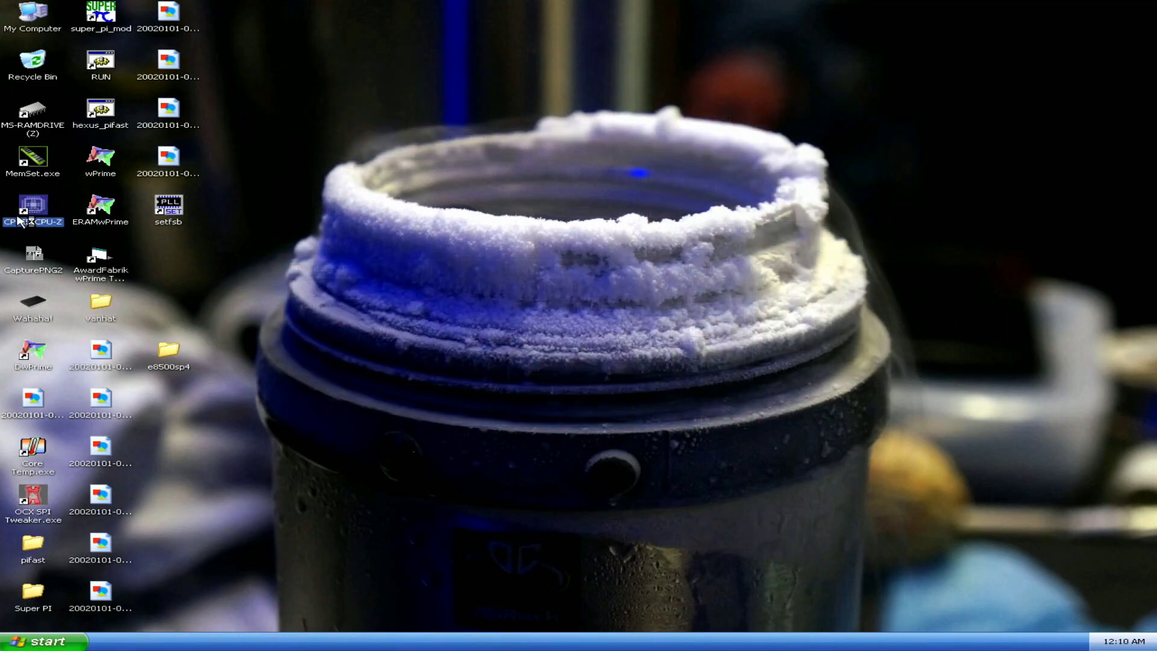
double_click(33, 355)
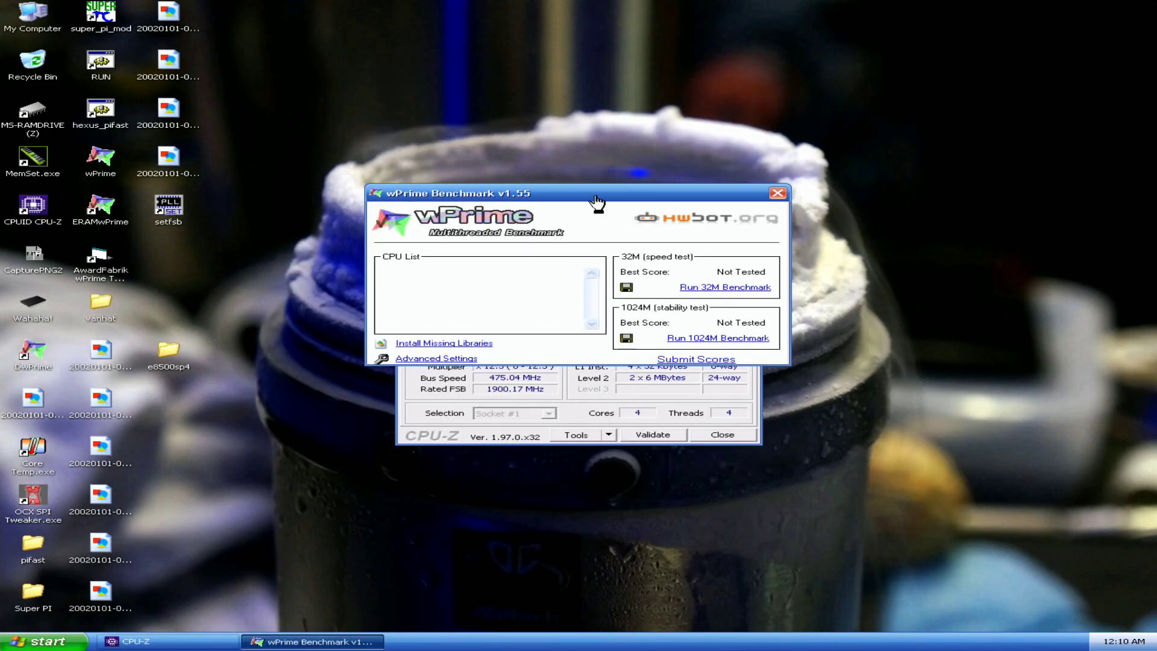
click(541, 236)
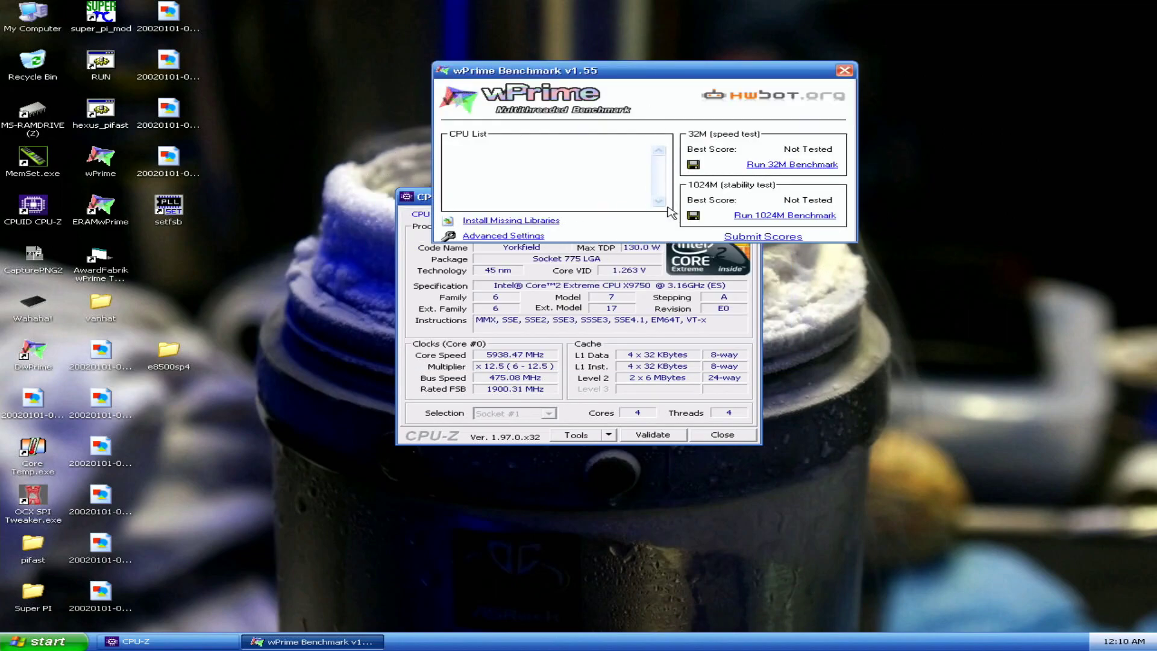
double_click(807, 150)
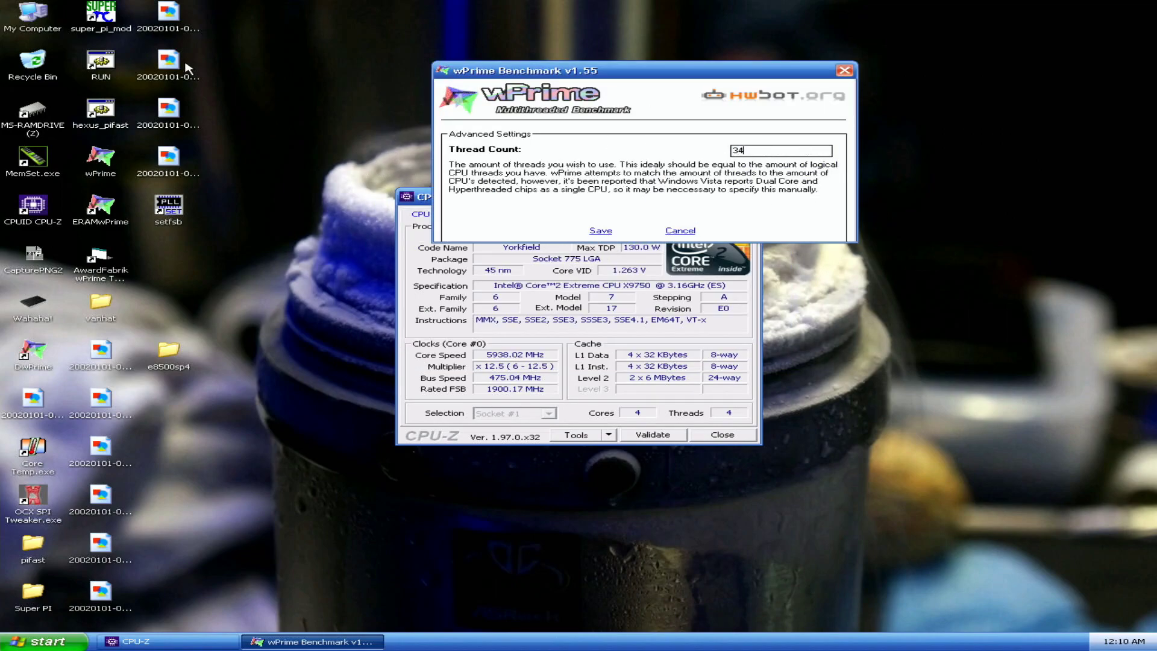
key(BackSpace)
key(BackSpace)
click(601, 231)
drag(706, 68, 767, 41)
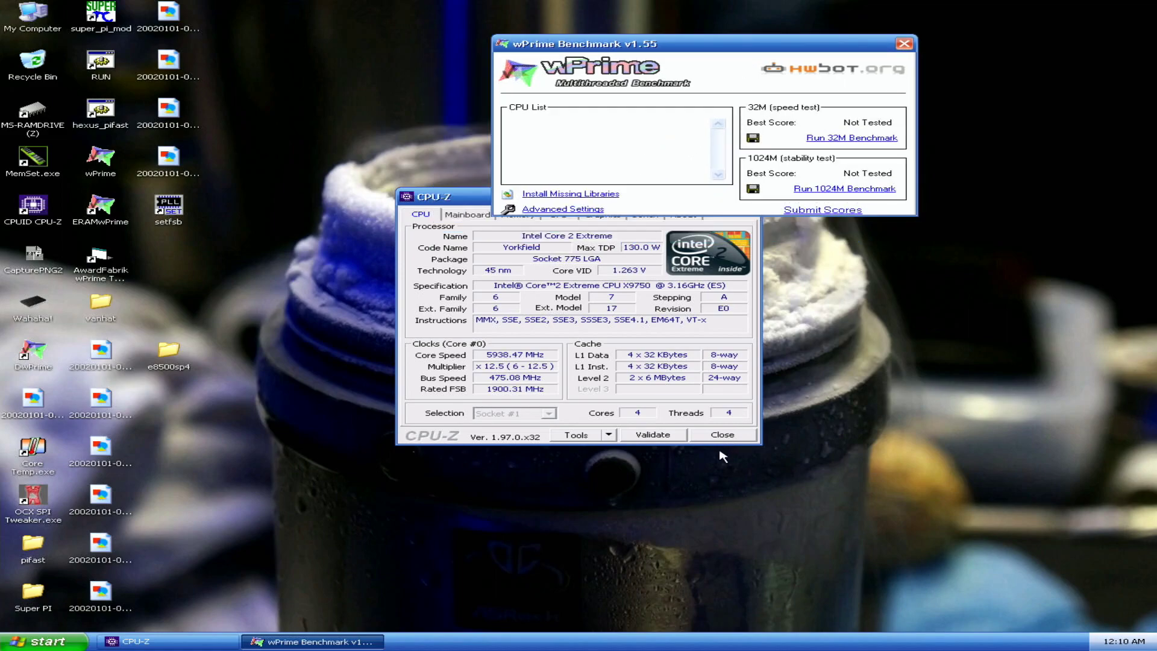
- Replace CPU-Z with the AwardFabrik wPrime TWKR tool and run the 32M benchmark at the new clock settings
click(722, 435)
double_click(94, 264)
drag(512, 283, 223, 54)
drag(716, 42, 739, 40)
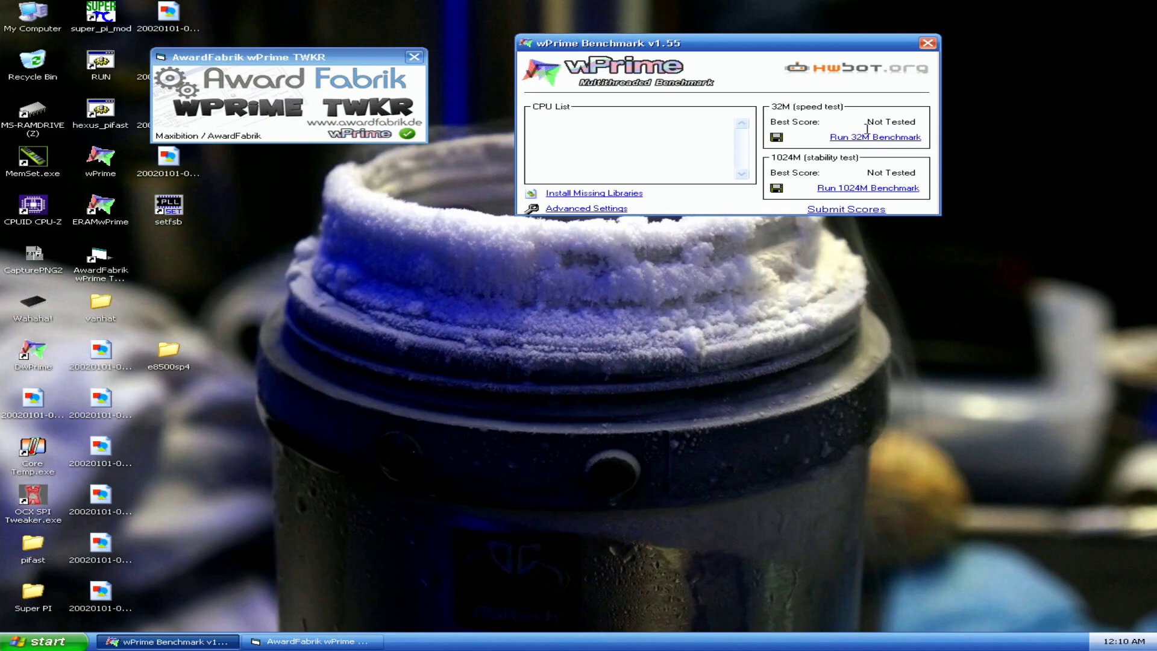
click(895, 138)
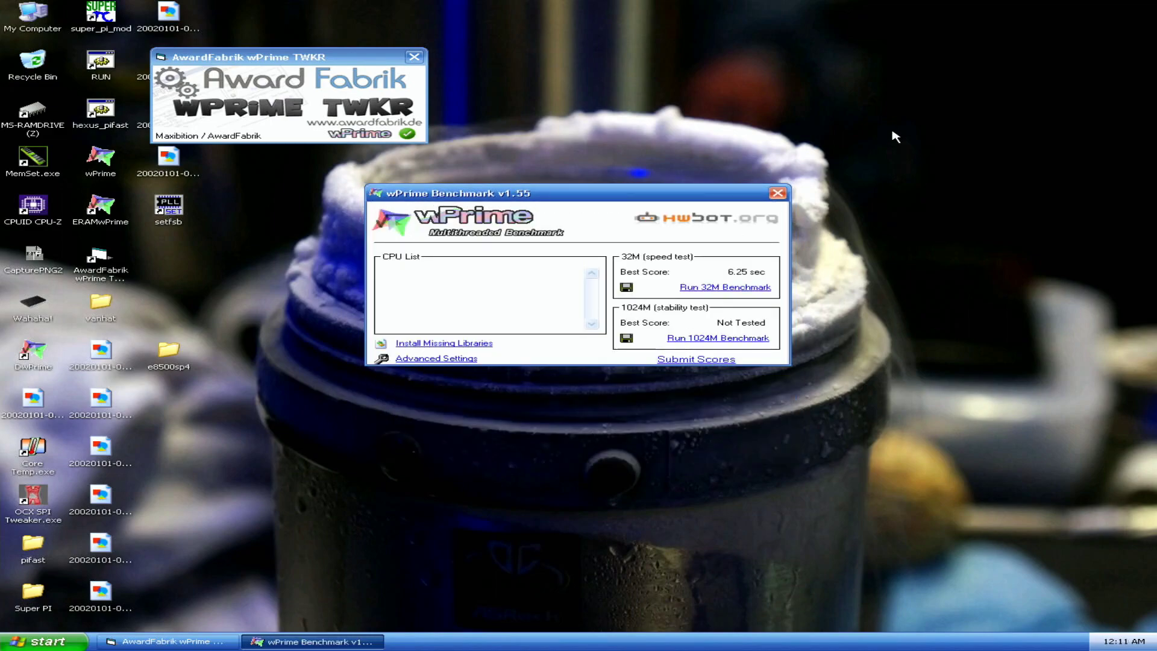
- Open two CPU-Z windows showing the processor and memory details, and arrange them so the wPrime score stays visible
drag(675, 196, 871, 53)
double_click(49, 226)
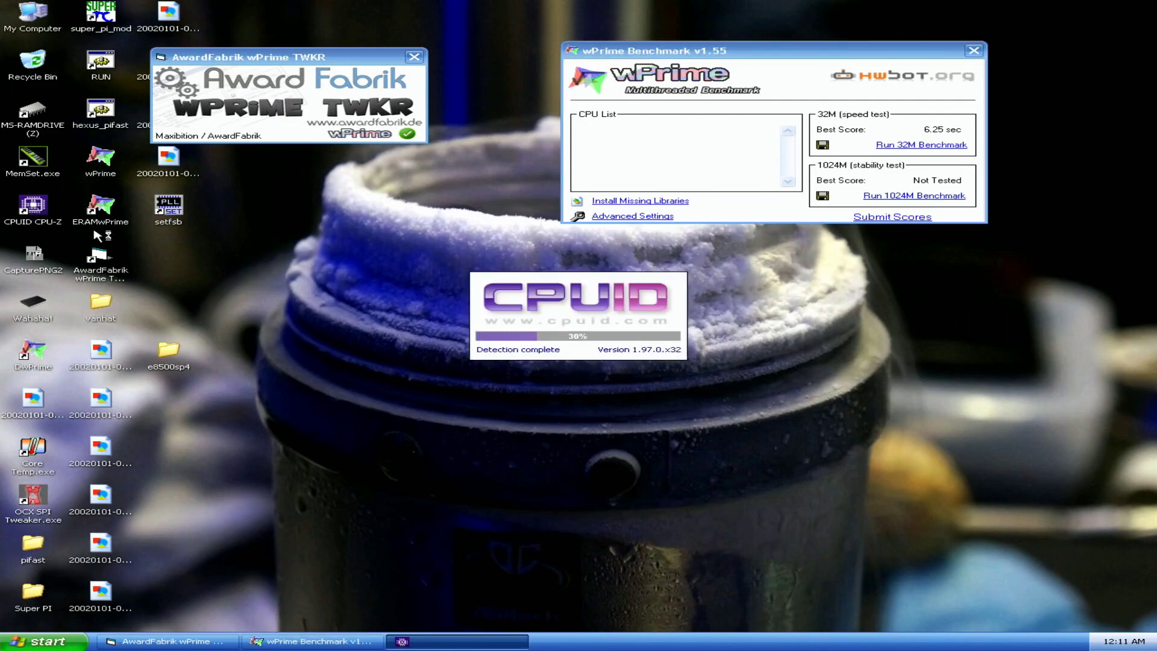
double_click(11, 194)
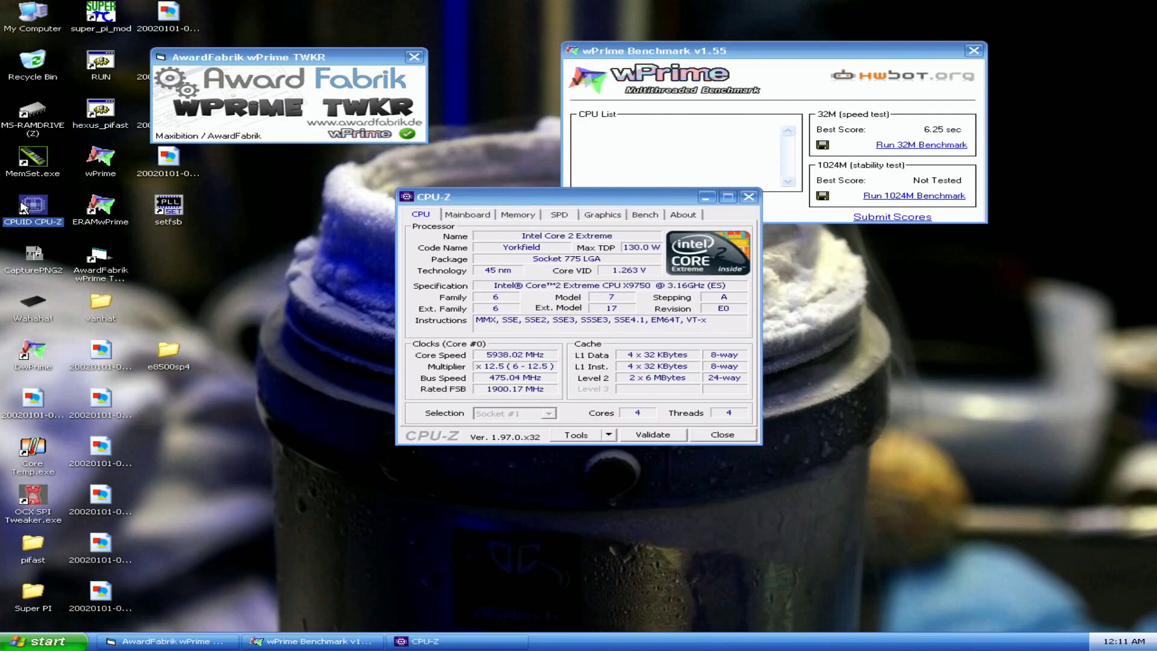
click(526, 218)
drag(520, 199, 850, 247)
drag(801, 56, 859, 24)
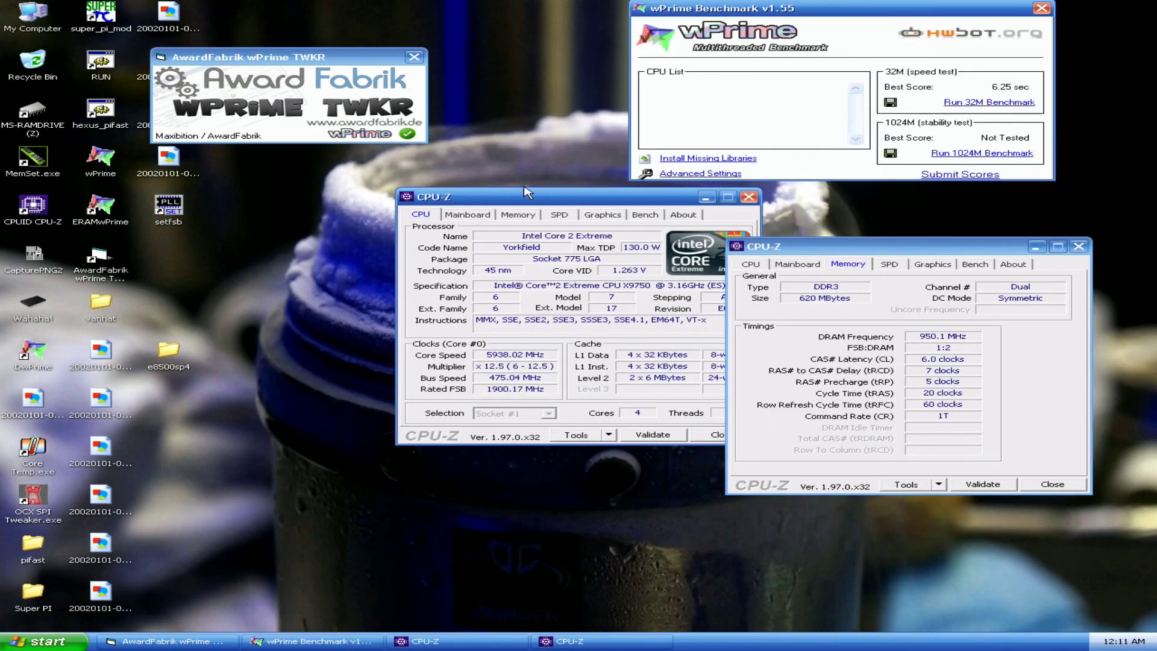
drag(430, 203, 209, 253)
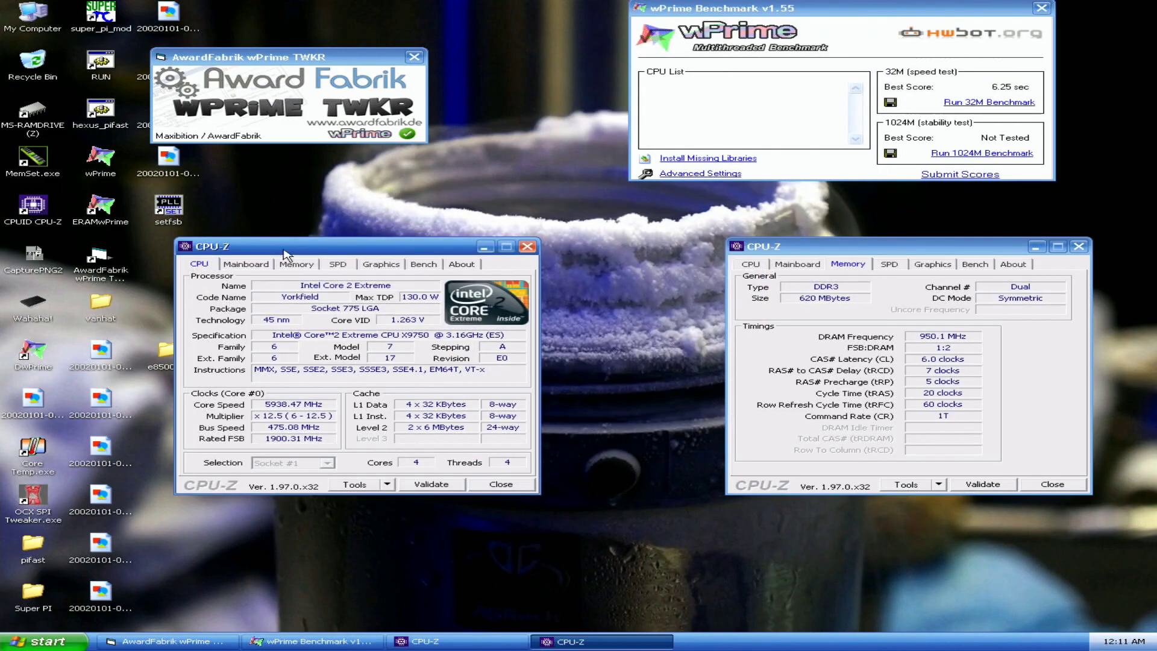
drag(267, 63, 390, 39)
drag(271, 246, 309, 10)
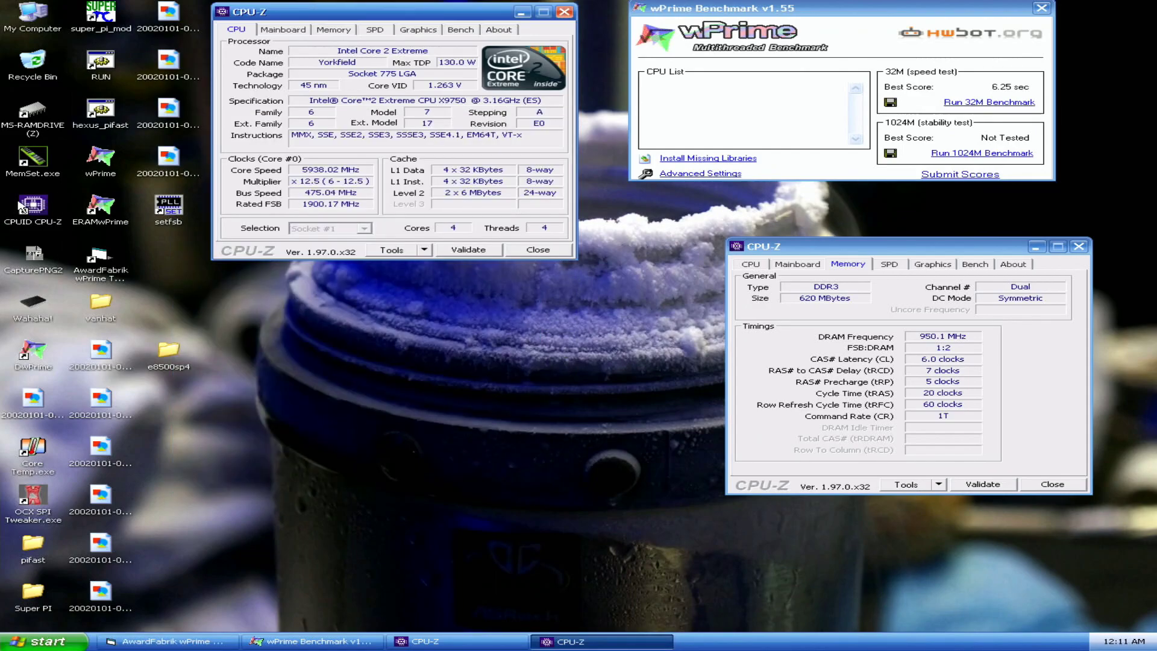
- Add a third CPU-Z window showing the mainboard details and capture the desktop with CapturePNG2
double_click(20, 205)
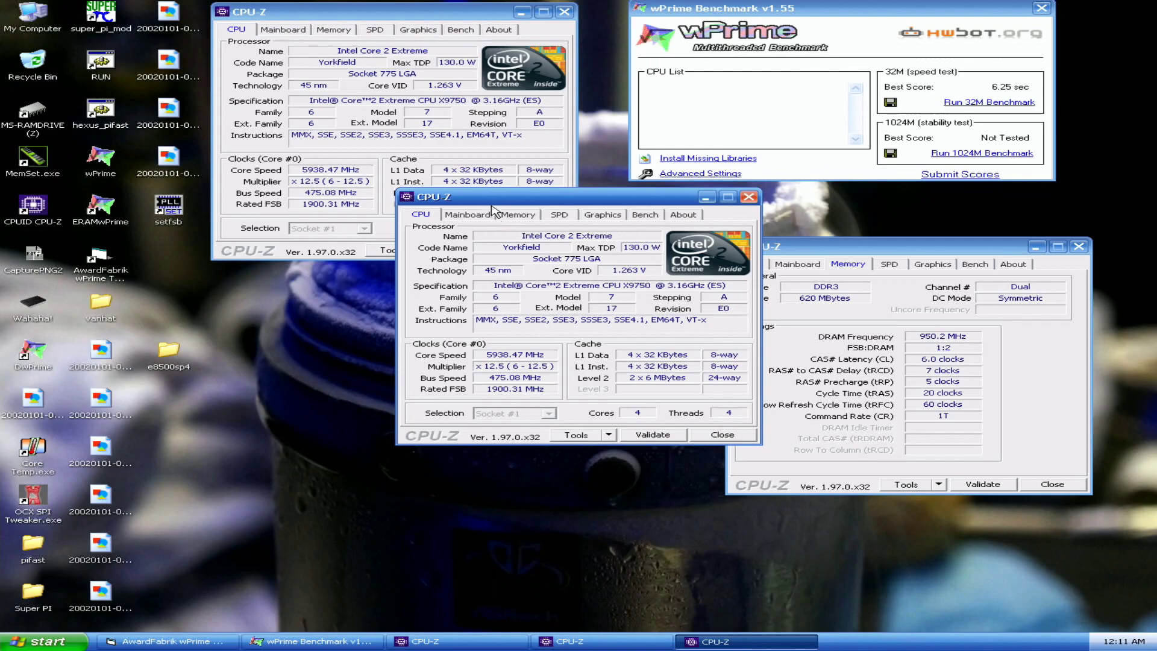
click(482, 214)
drag(470, 196, 318, 326)
click(36, 271)
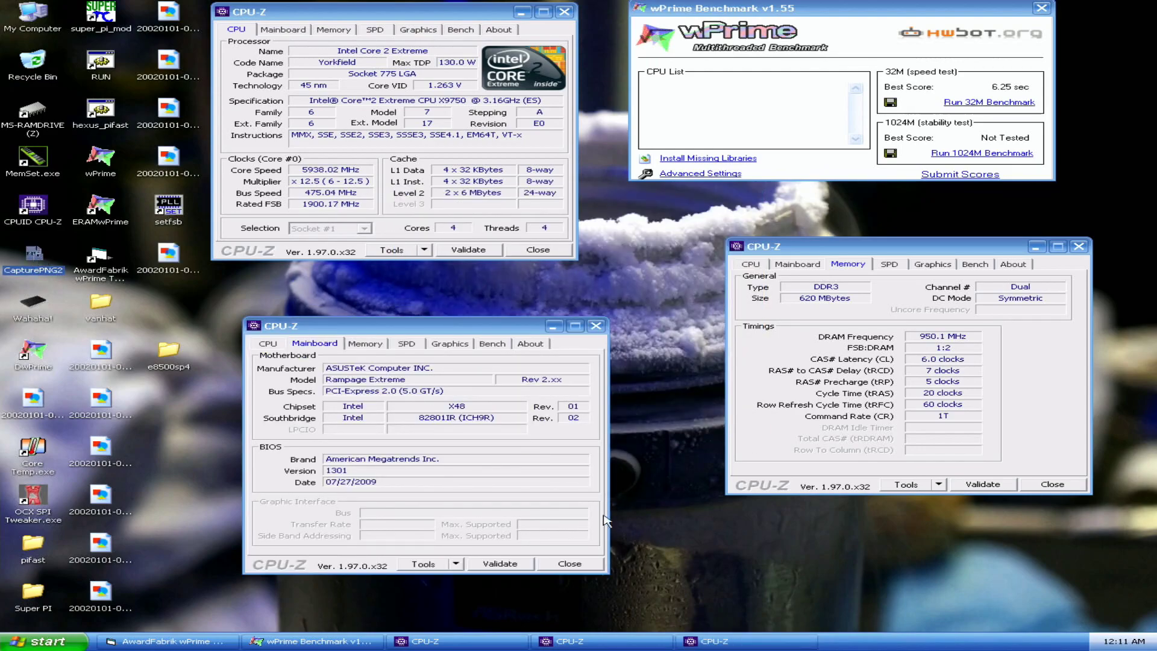
- Close the CPU-Z windows with the mainboard and memory details, and shift the wPrime window slightly aside
click(570, 564)
click(1059, 485)
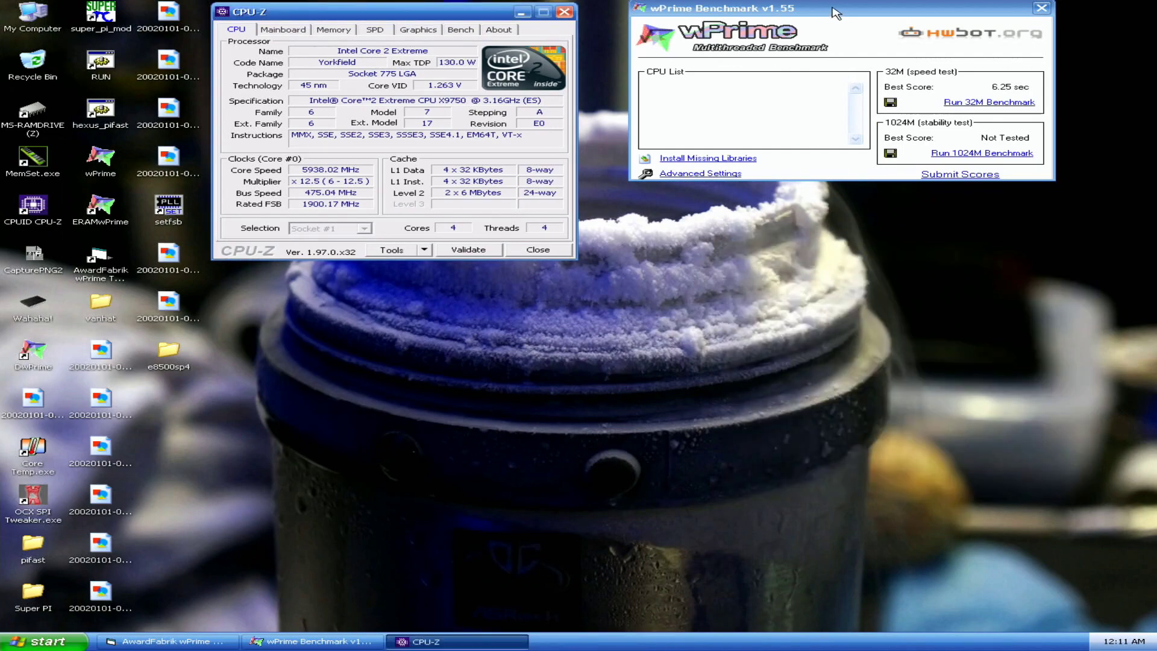
drag(837, 14, 850, 13)
- Start SetFSB, dismissing the file error on the first attempt, and read the current FSB for the ICS9LPRS918BKL clock generator
double_click(168, 211)
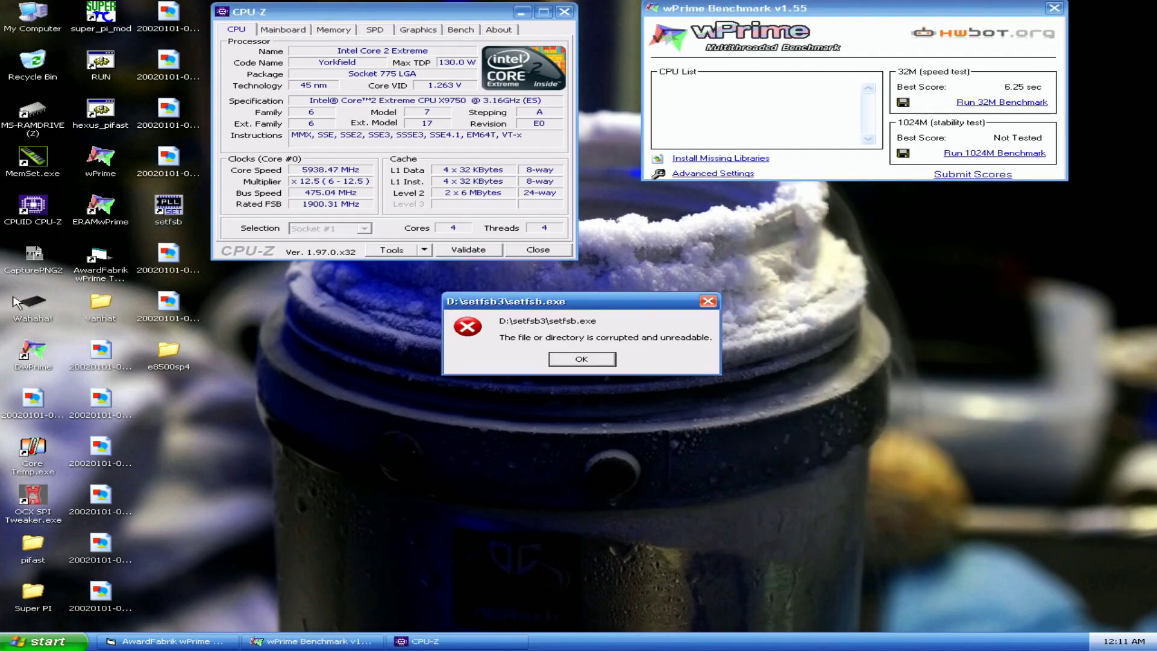
click(587, 360)
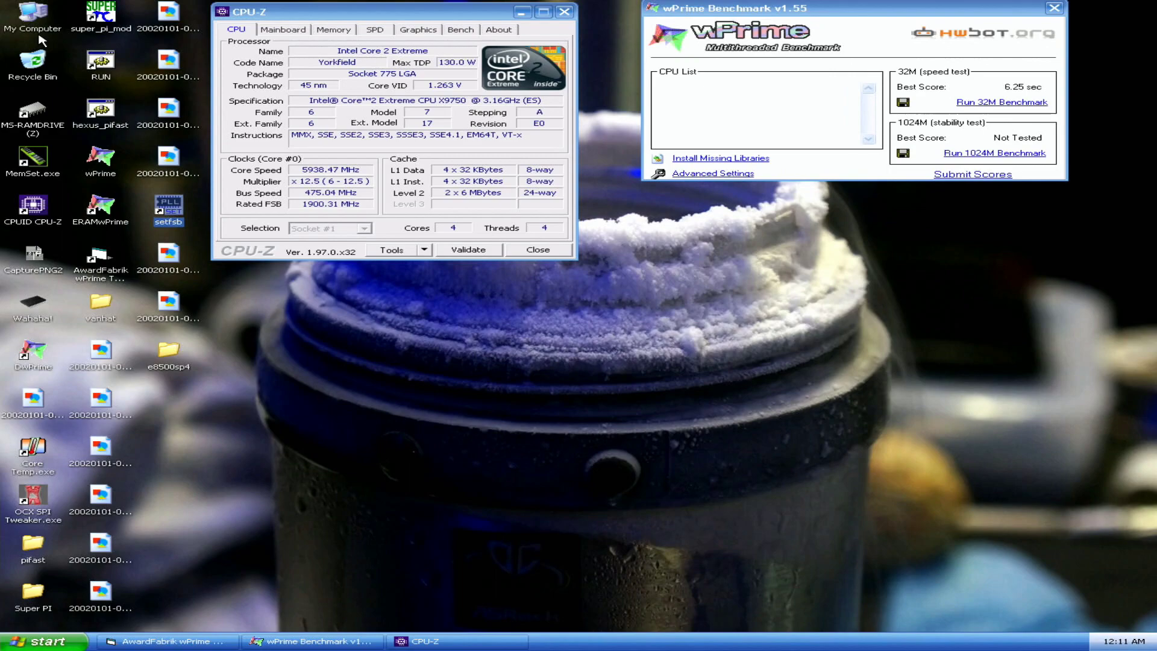
key(Return)
click(636, 330)
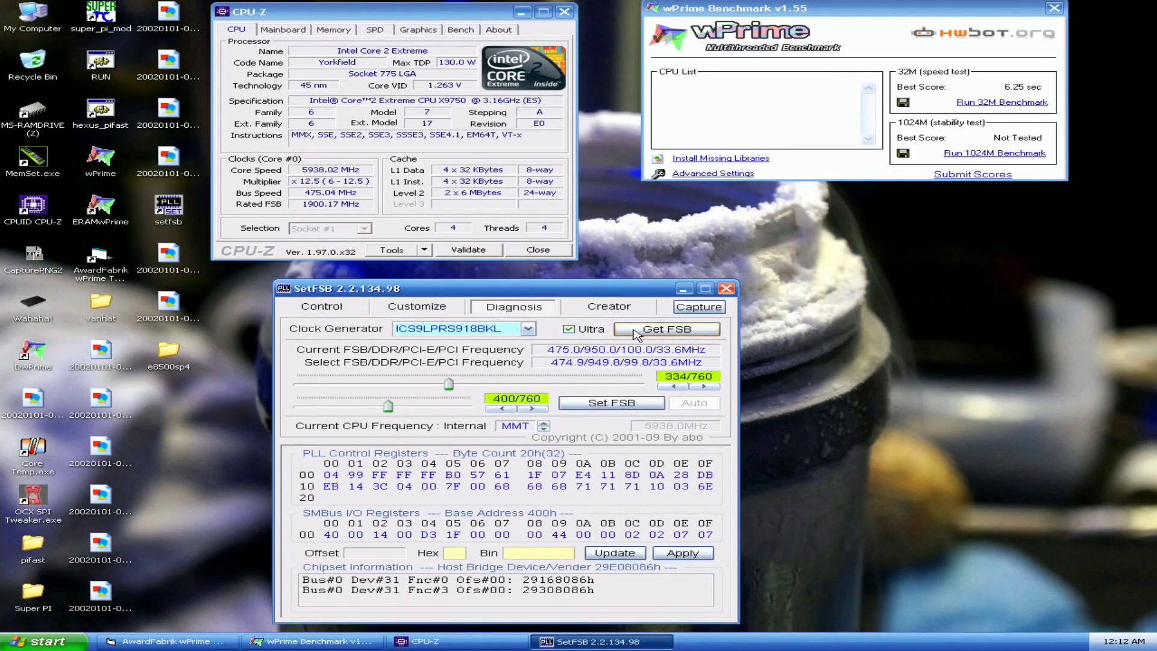
- Change PLL control register 01 to hex 9B (binary 10011011) in SetFSB's diagnosis view and apply it
click(355, 475)
key(BackSpace)
key(BackSpace)
text(11)
click(615, 553)
click(683, 553)
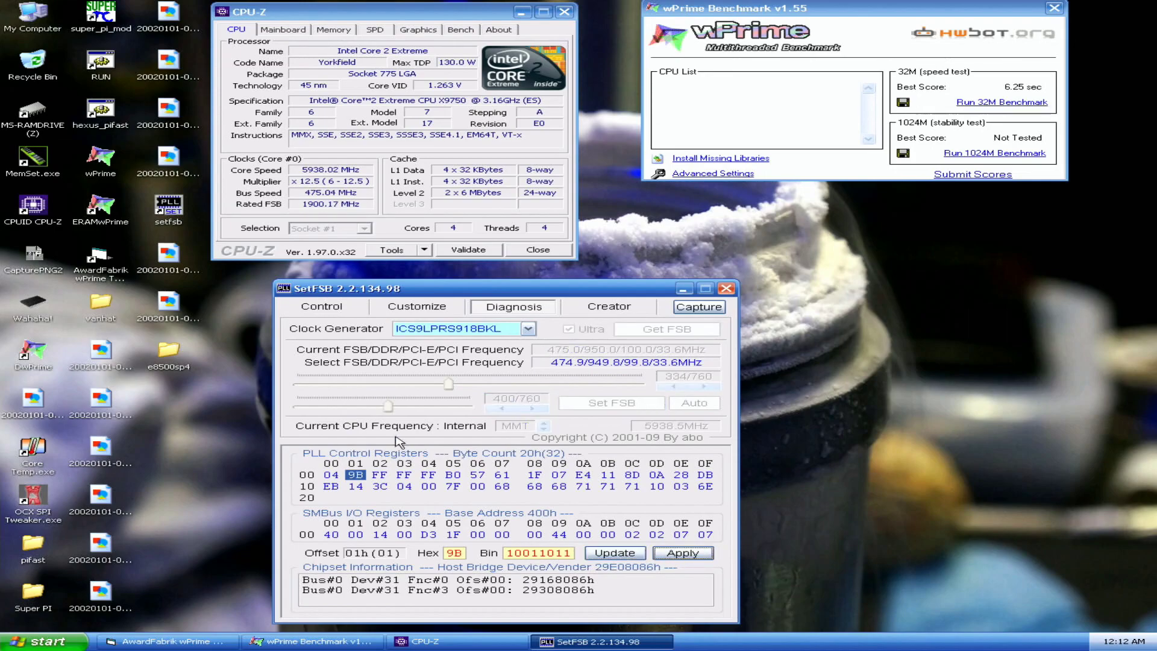
- Raise the selected FSB to 480.4 MHz in SetFSB's main controls, apply it and close SetFSB
click(322, 307)
click(704, 386)
click(703, 386)
click(703, 386)
click(704, 386)
click(597, 404)
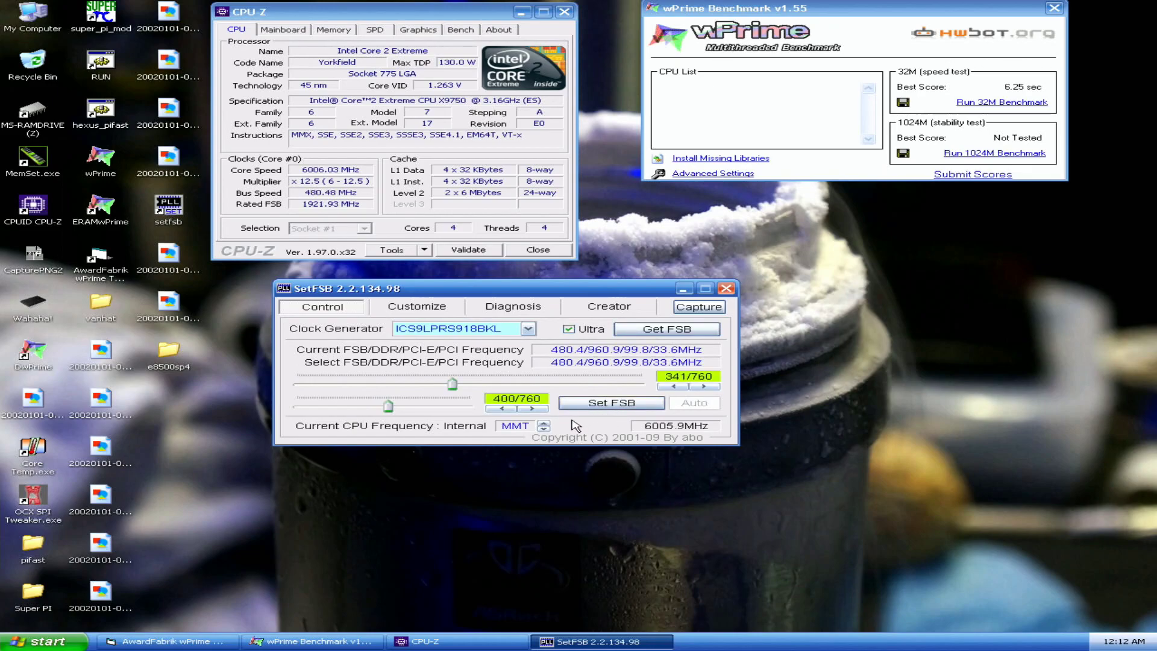
click(725, 288)
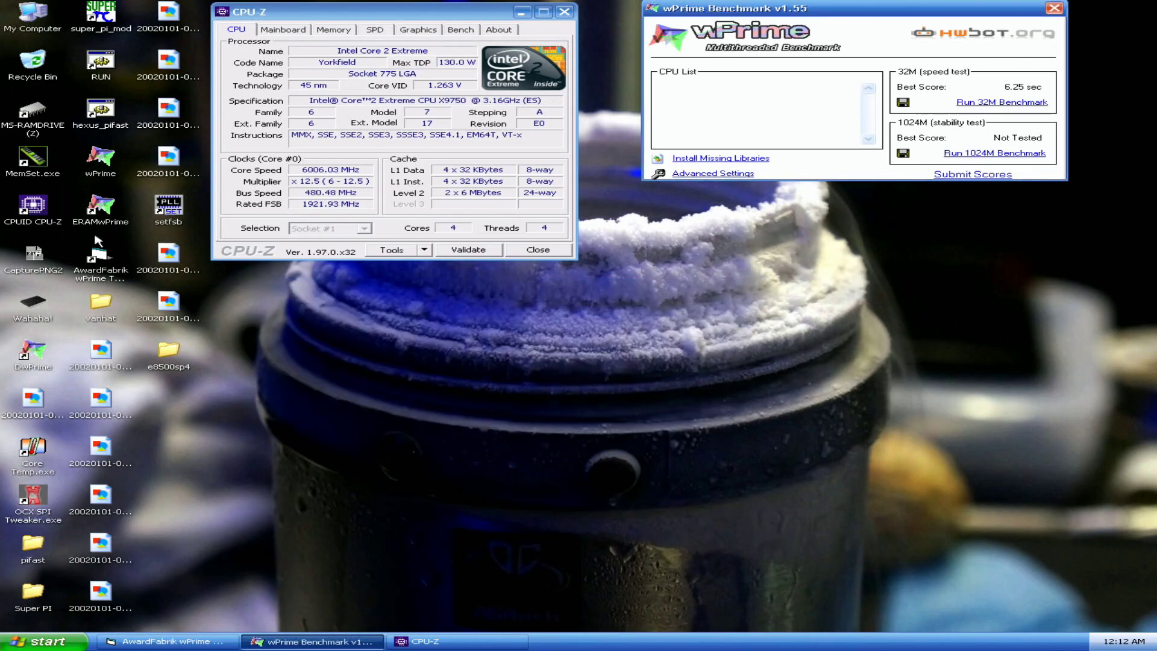
- Run the Wahaha! shortcut, close the remaining CPU-Z window and start the wPrime 32M benchmark at the raised FSB
click(36, 305)
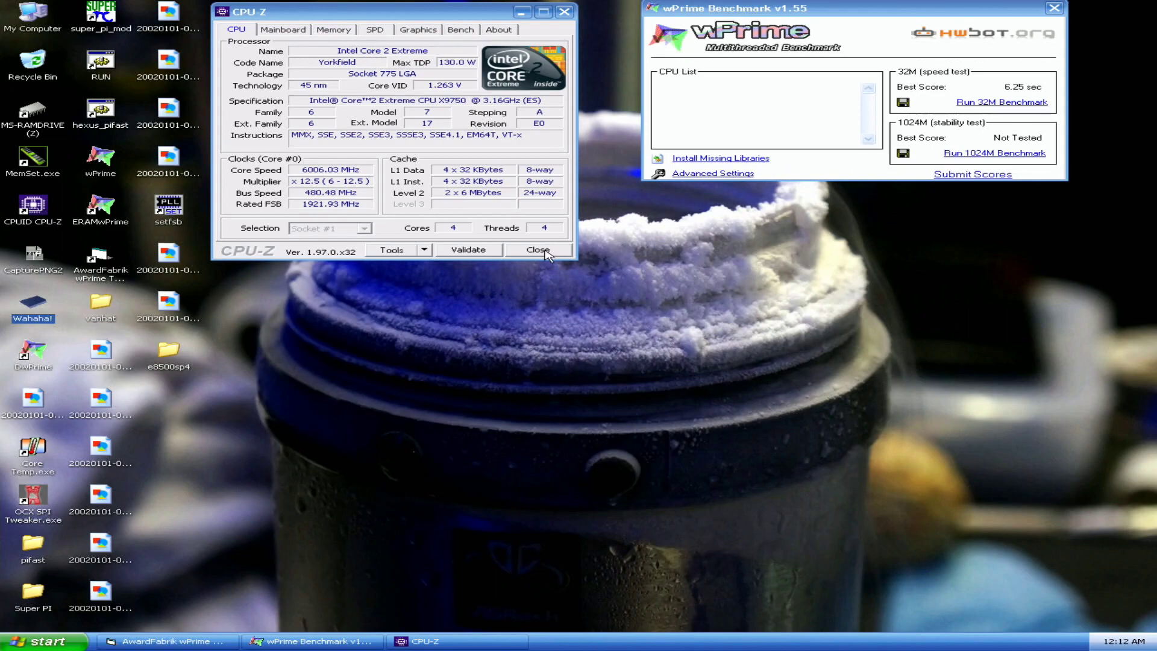
click(545, 253)
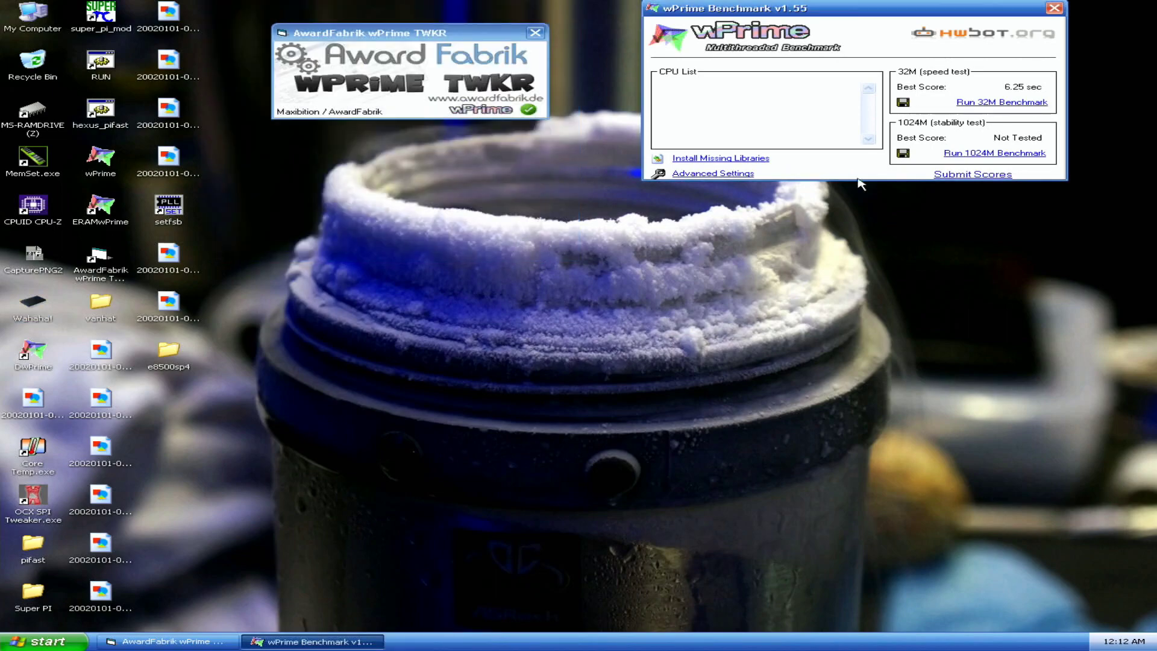
click(1008, 108)
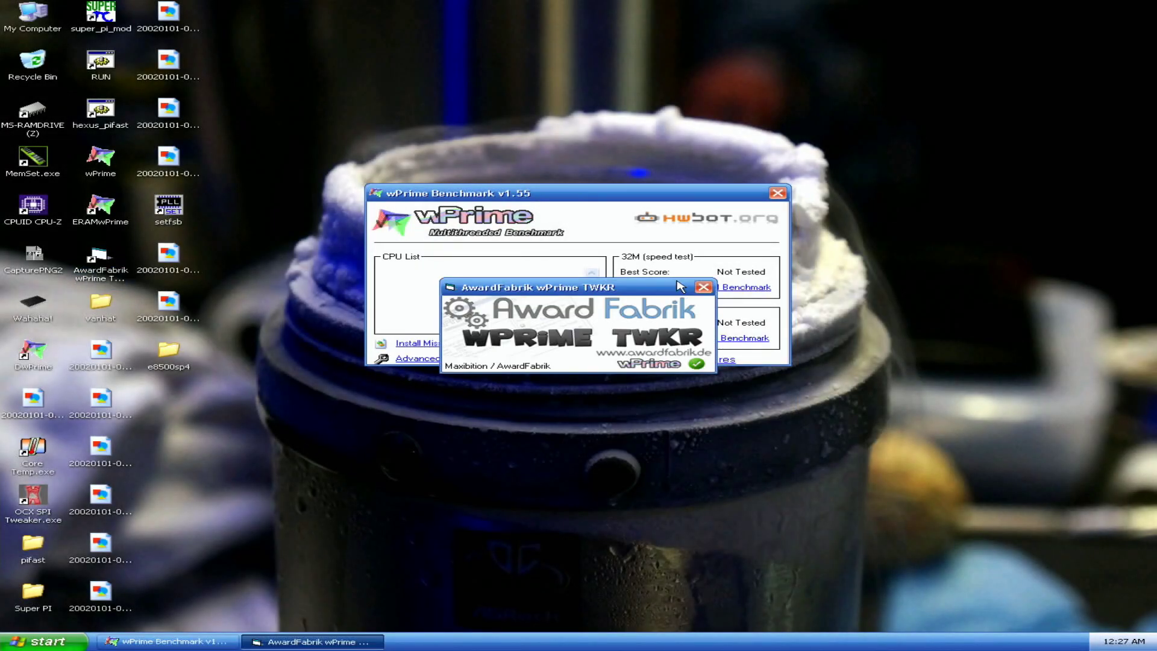
- Set and save a wPrime thread count of 4, and arrange the TWKR and wPrime windows side by side
drag(681, 287, 414, 49)
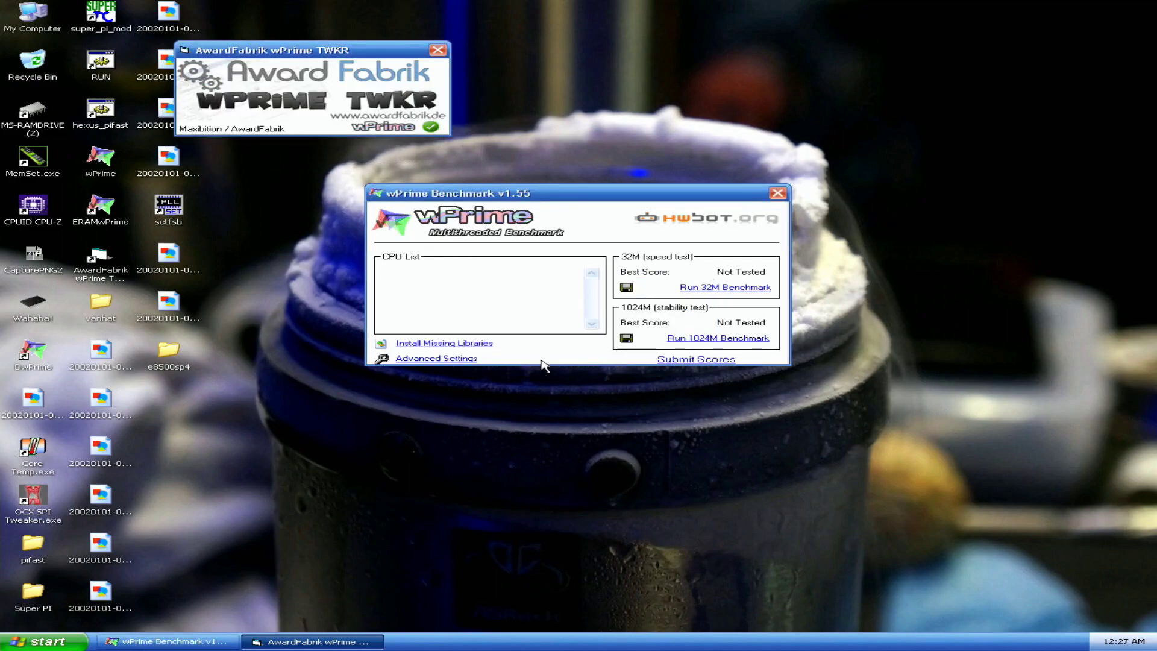
click(470, 359)
key(BackSpace)
text(4)
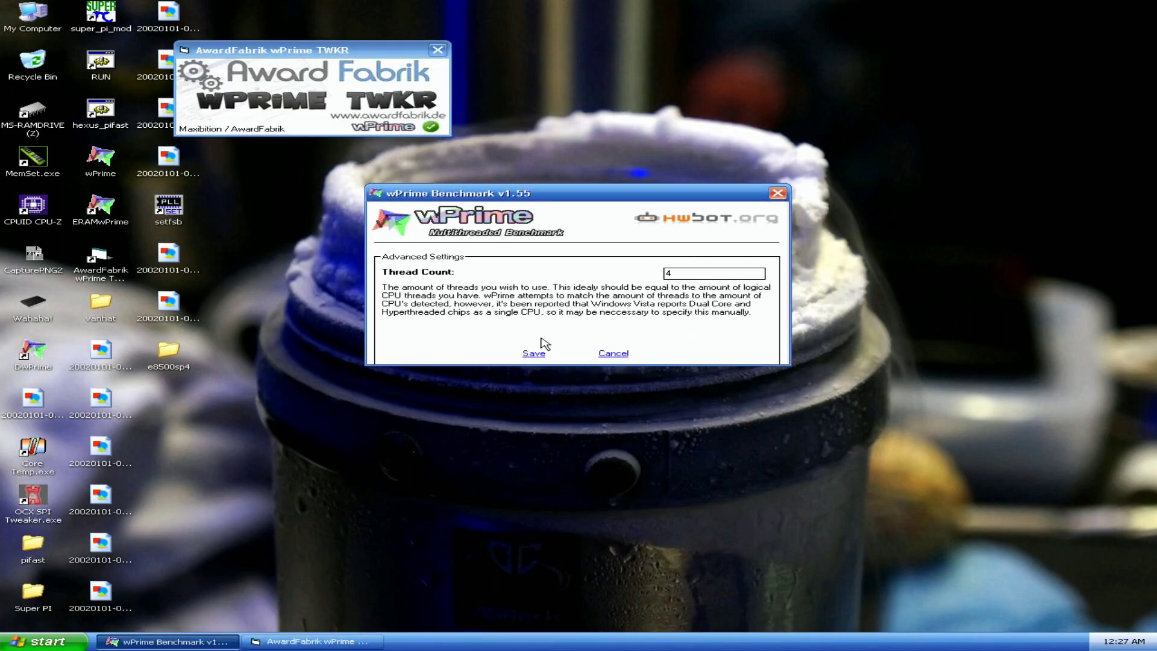
click(541, 356)
drag(638, 194, 878, 27)
- Open SetFSB, read the current FSB, raise the selection to 500.3 MHz and apply it
double_click(169, 208)
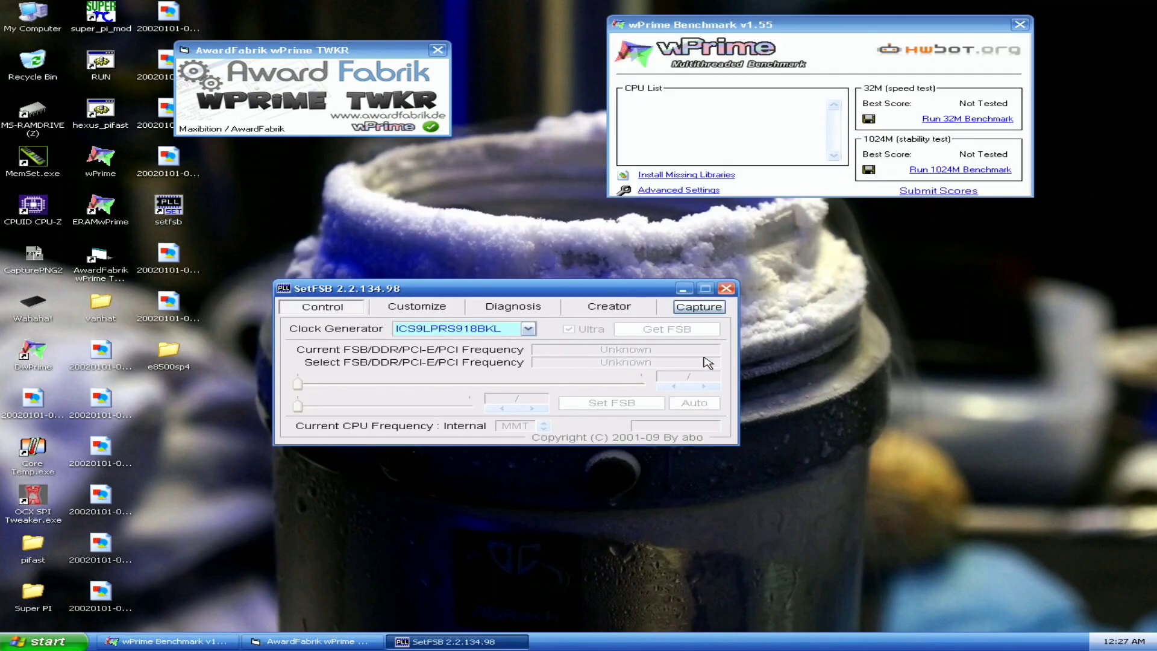
click(704, 329)
click(704, 387)
click(703, 387)
click(703, 387)
click(703, 387)
click(703, 387)
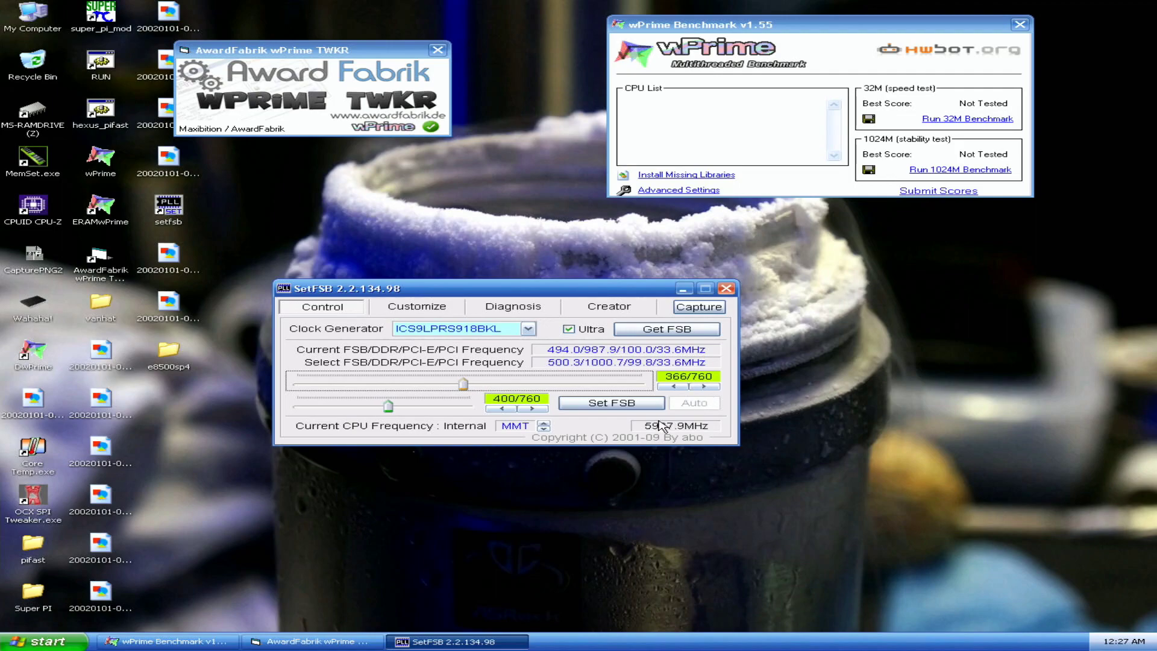
click(618, 404)
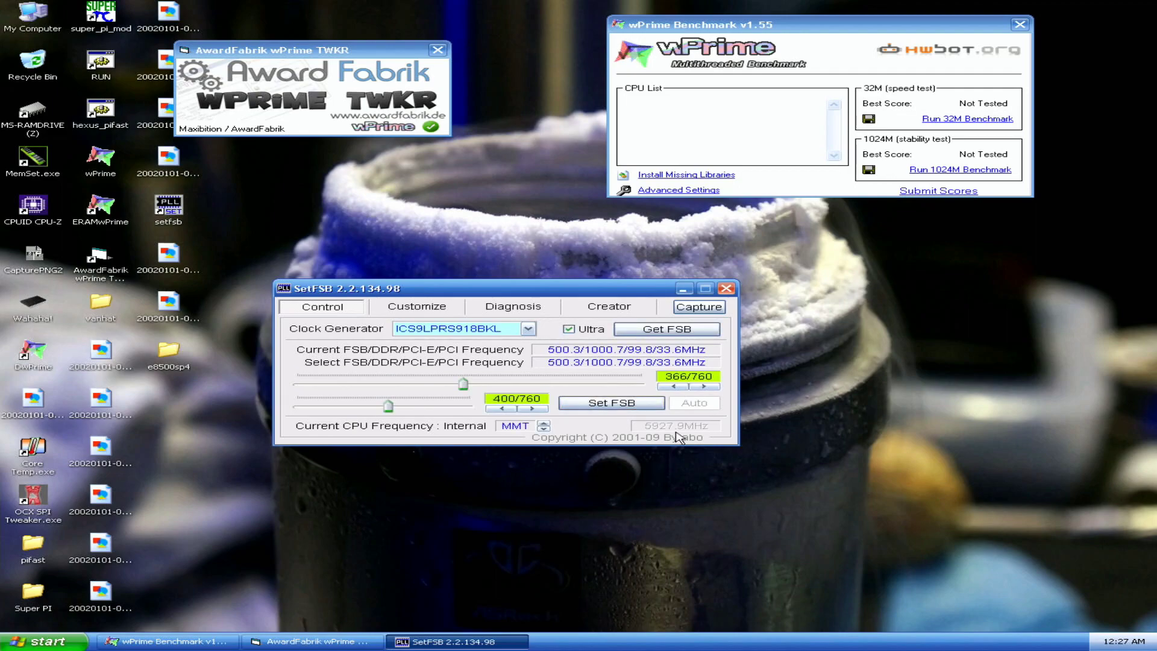
- Close SetFSB, run the wPrime 32M benchmark with 4 threads and move its window to the upper part of the desktop
click(726, 288)
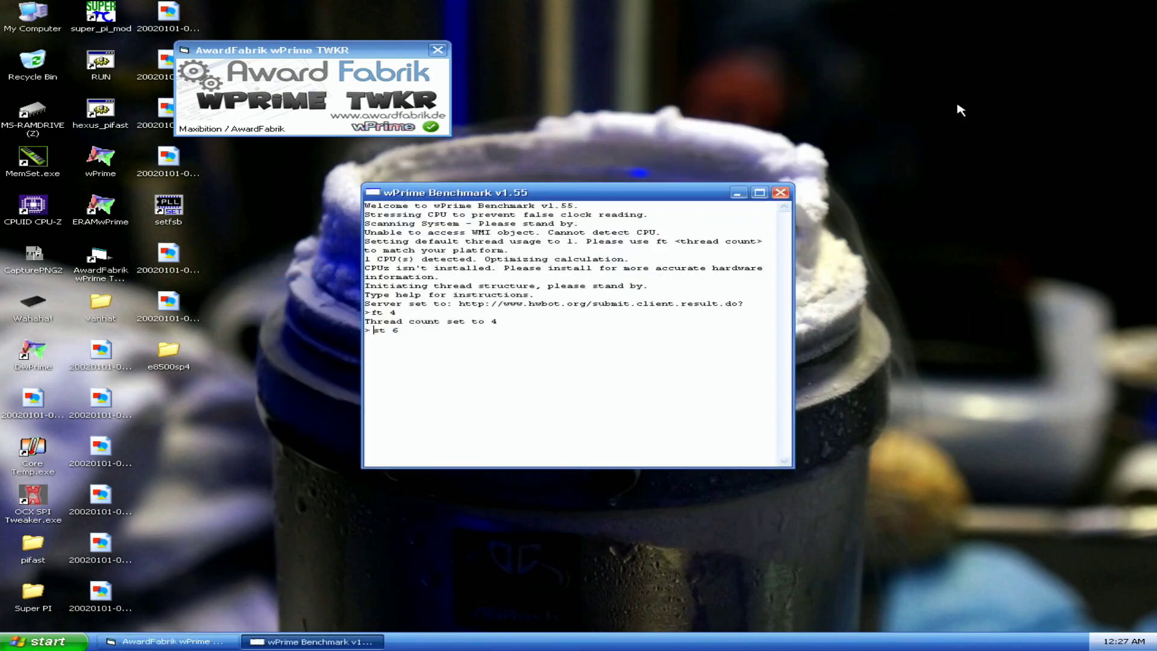
key(Return)
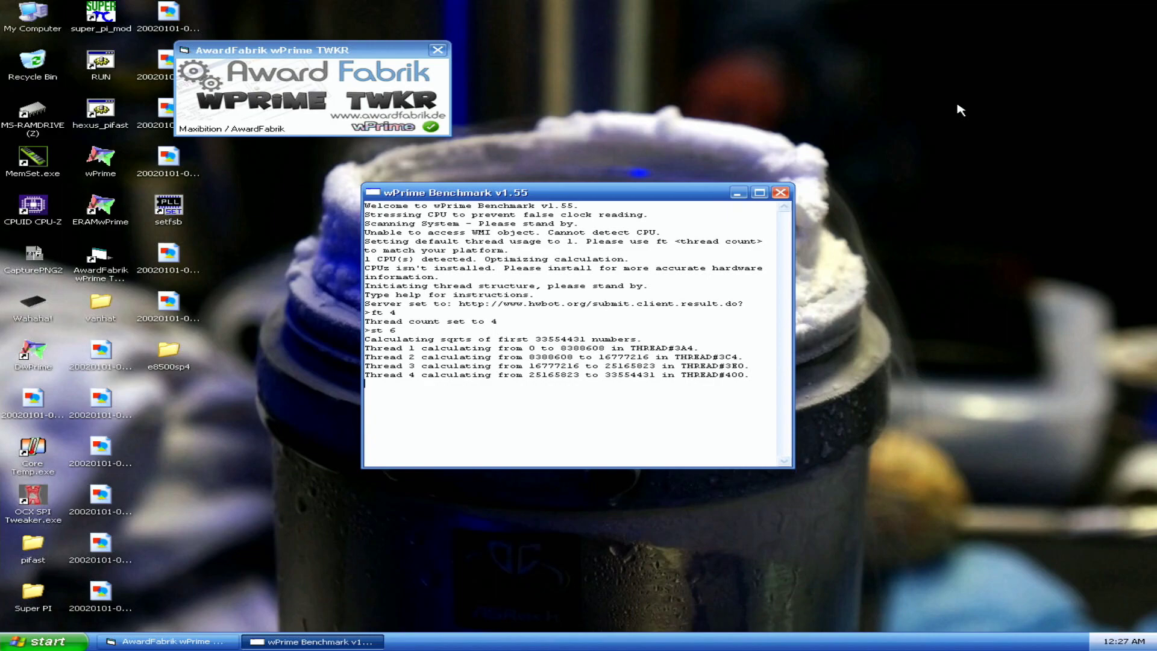
drag(732, 193, 881, 45)
- Open two CPU-Z windows showing the processor and memory details beside the wPrime score, and capture the desktop with CapturePNG2
double_click(24, 206)
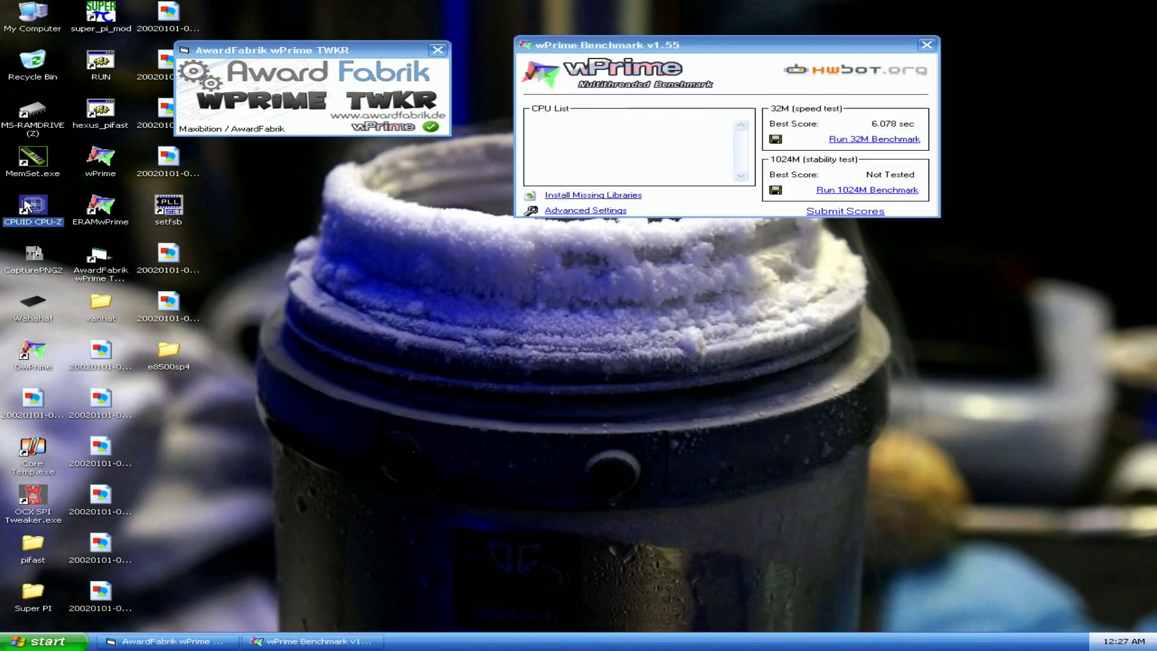
double_click(27, 206)
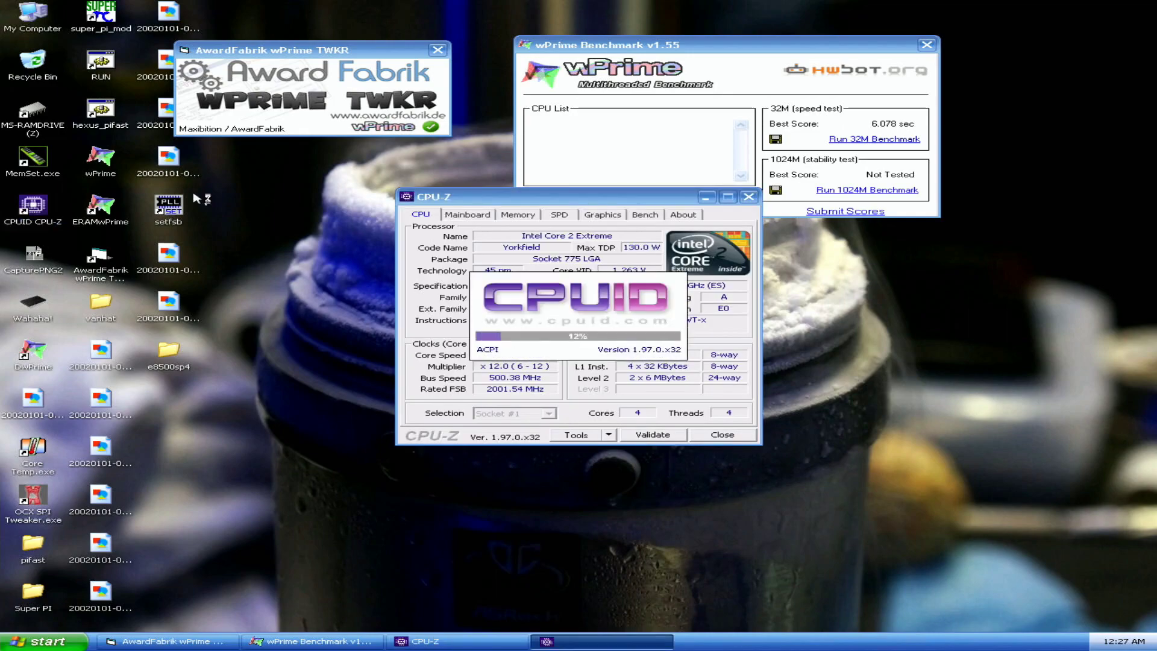
drag(607, 196, 342, 20)
double_click(34, 256)
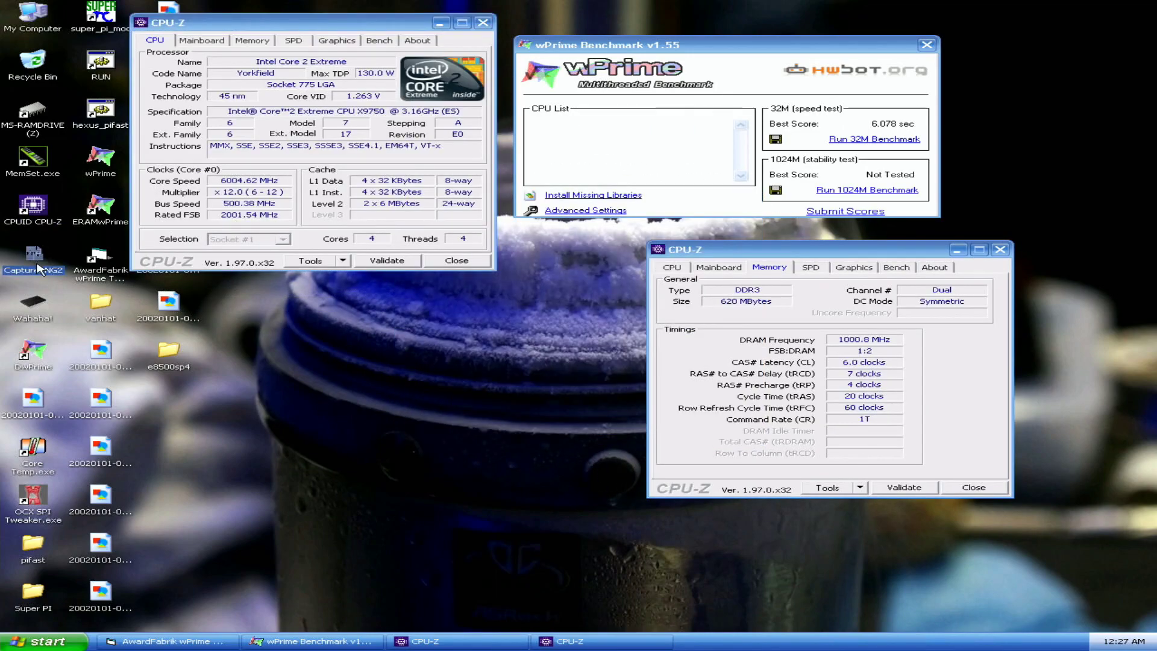
- Add another CPU-Z window with the mainboard details below the processor window, and take a new CapturePNG2 screenshot
double_click(33, 208)
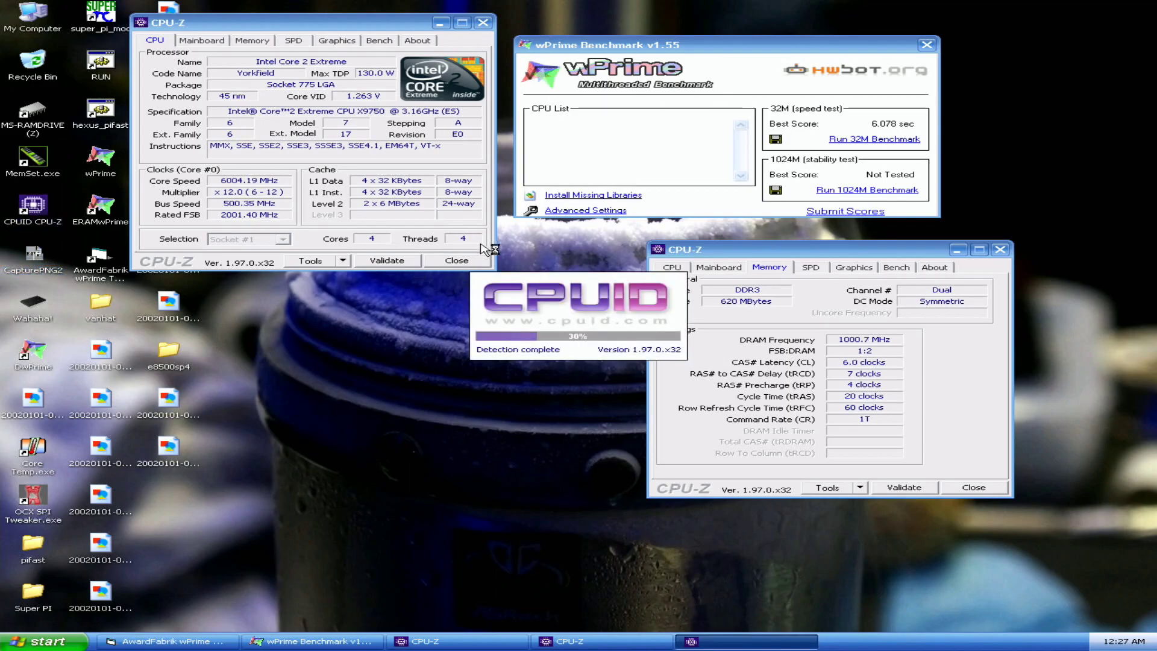
click(477, 215)
drag(493, 199, 325, 294)
double_click(34, 256)
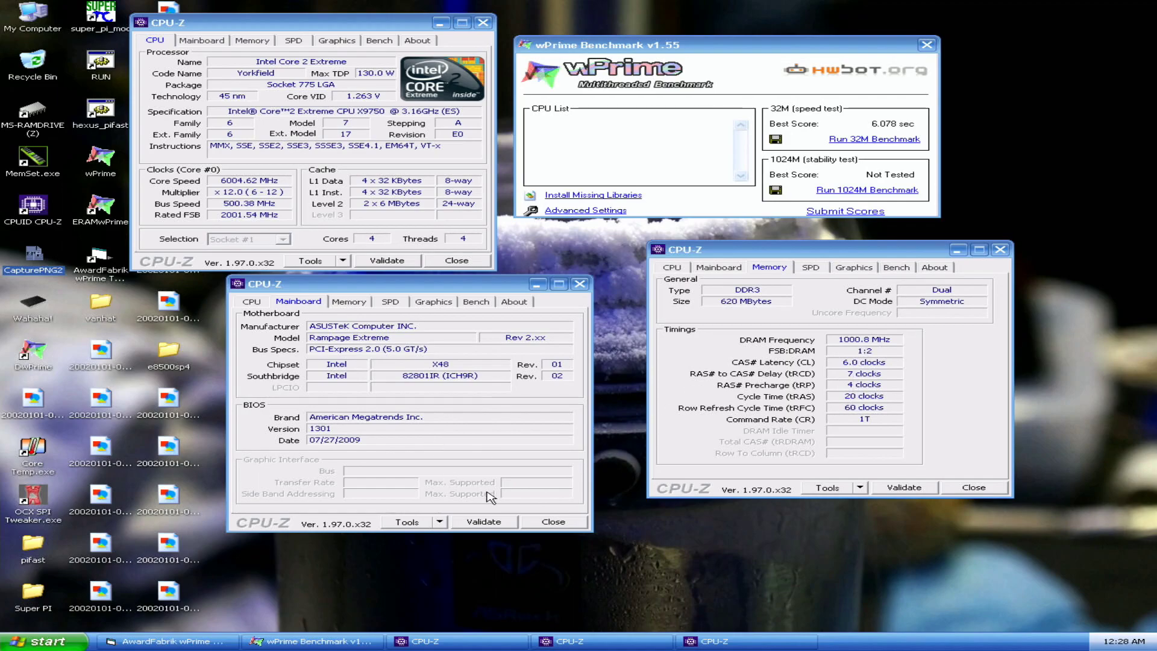
- Close all three CPU-Z windows, wPrime and the AwardFabrik TWKR tool
click(559, 522)
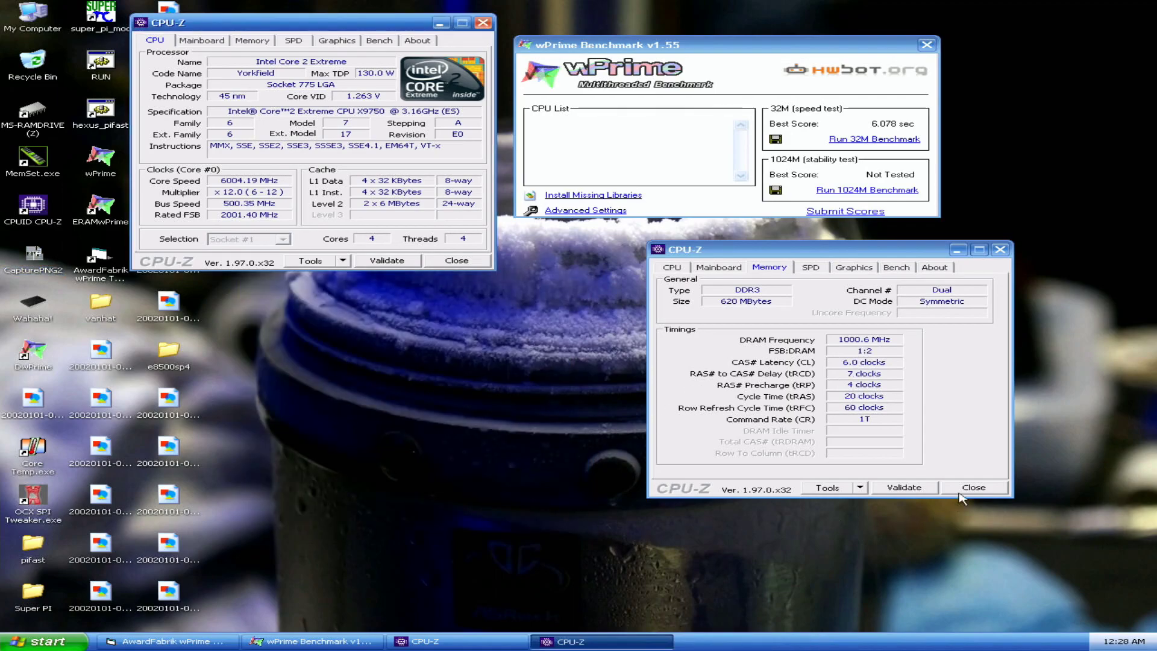
click(959, 493)
click(456, 260)
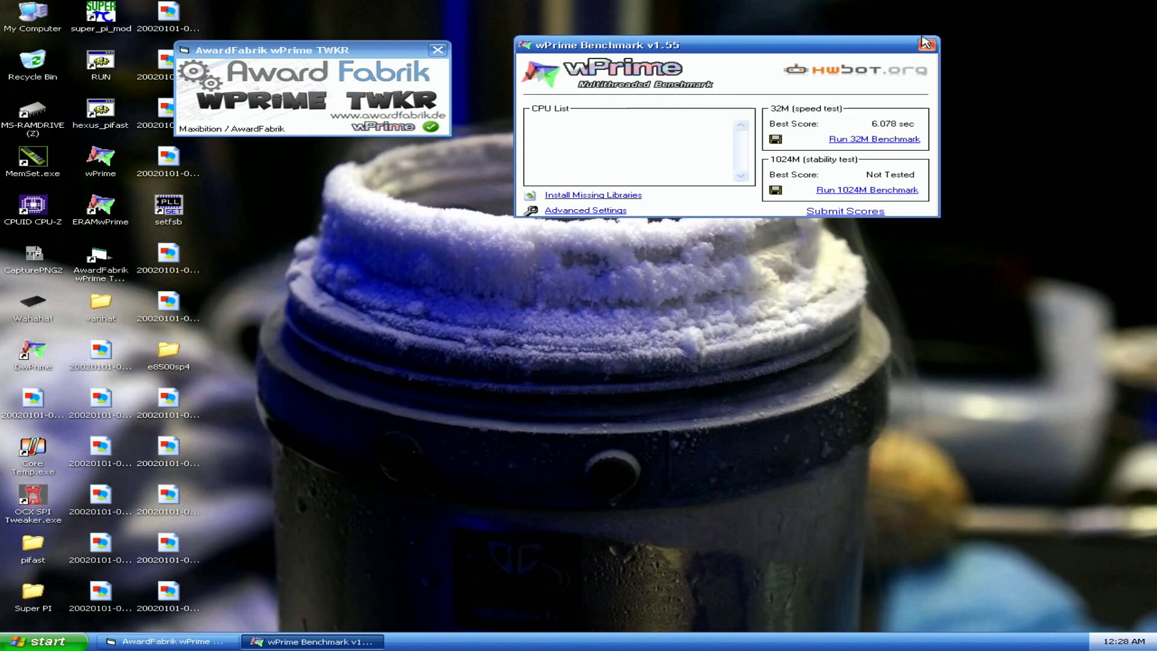
click(926, 43)
click(438, 50)
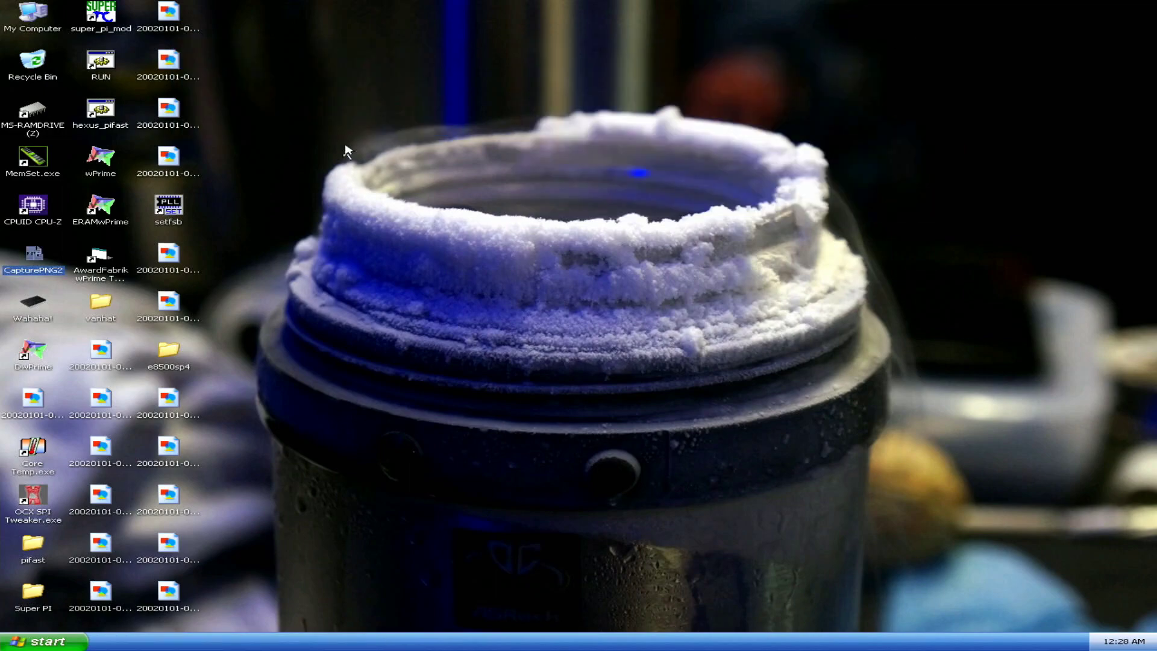
- Start wPrime from the ERAMwPrime shortcut, enter and save a new thread count, and move its window upward
drag(112, 176, 72, 181)
double_click(100, 208)
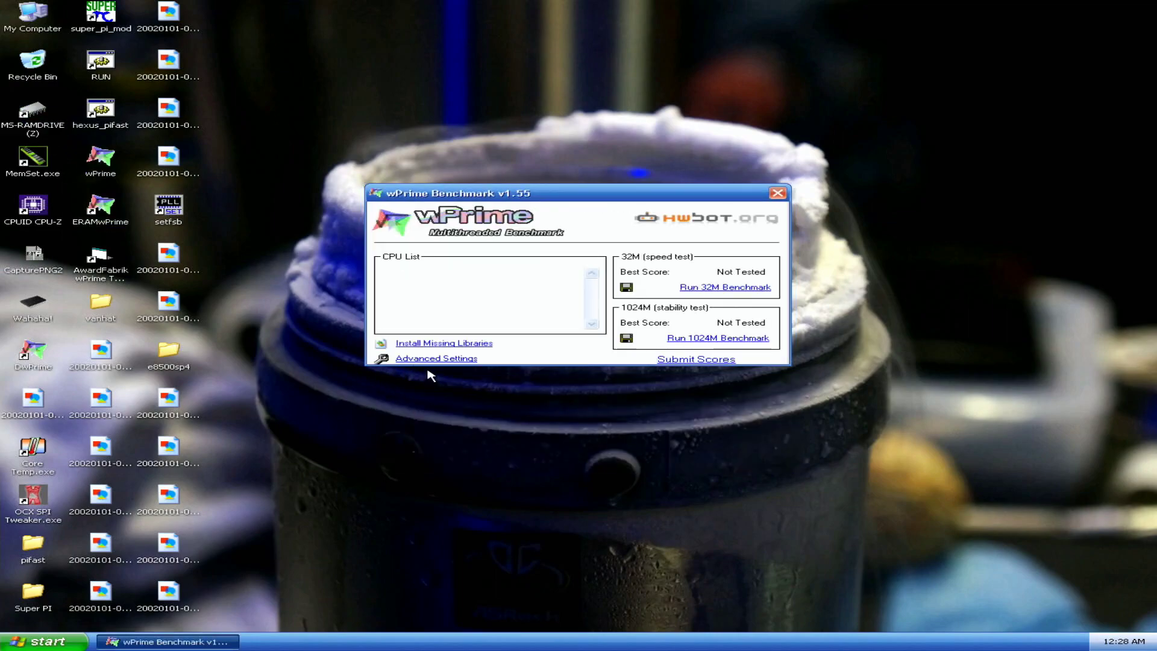
click(426, 361)
double_click(689, 272)
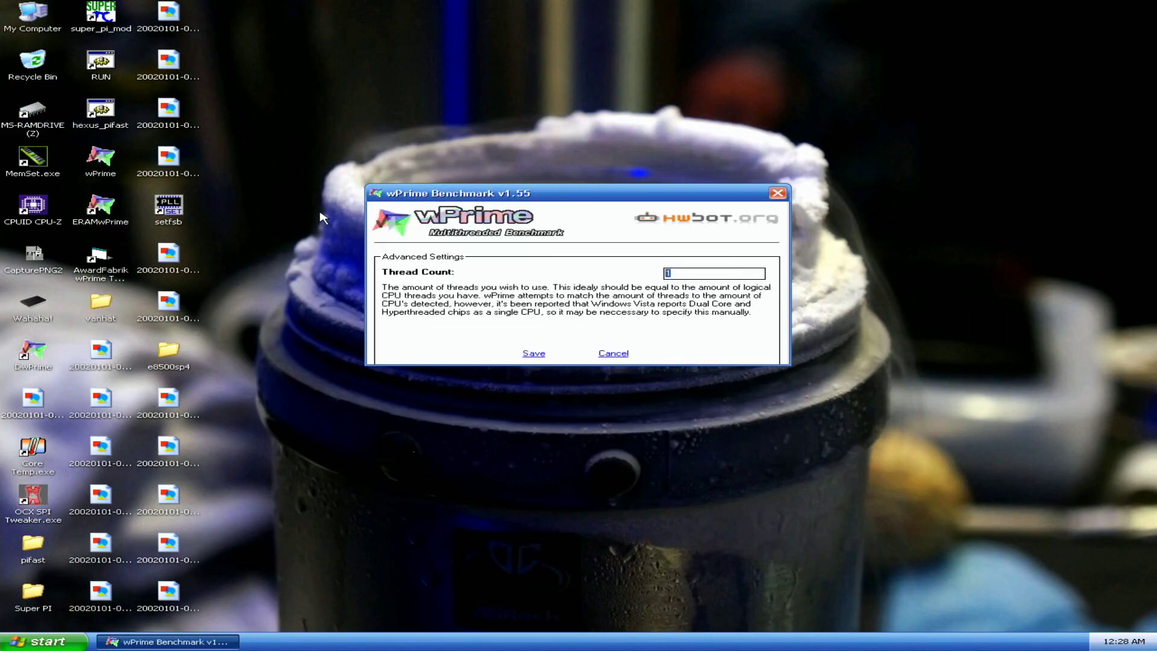
click(544, 354)
drag(936, 266, 848, 55)
- Open the AwardFabrik wPrime TWKR tool, place it beside wPrime and run the 32M benchmark
double_click(101, 260)
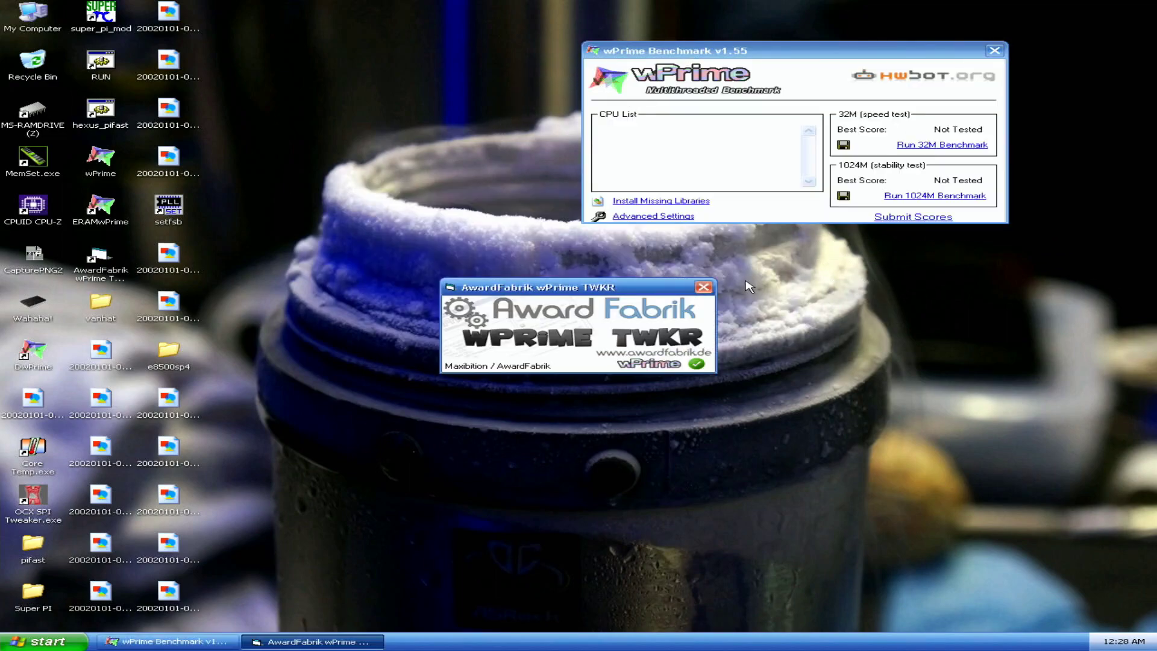
drag(620, 284, 437, 63)
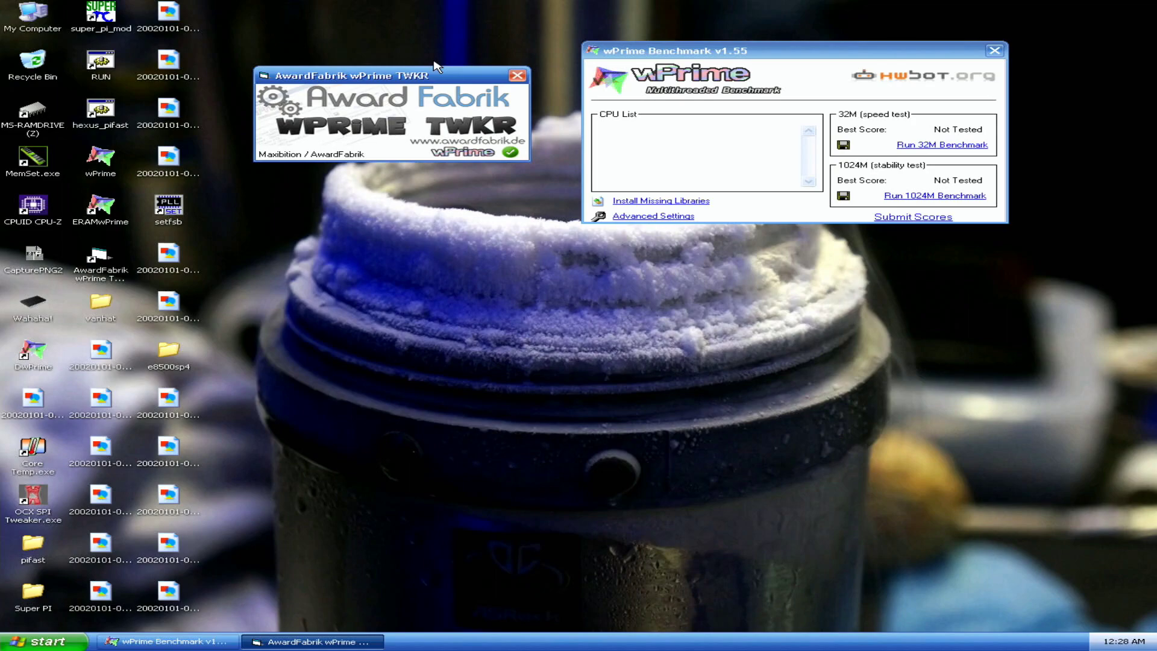
click(954, 145)
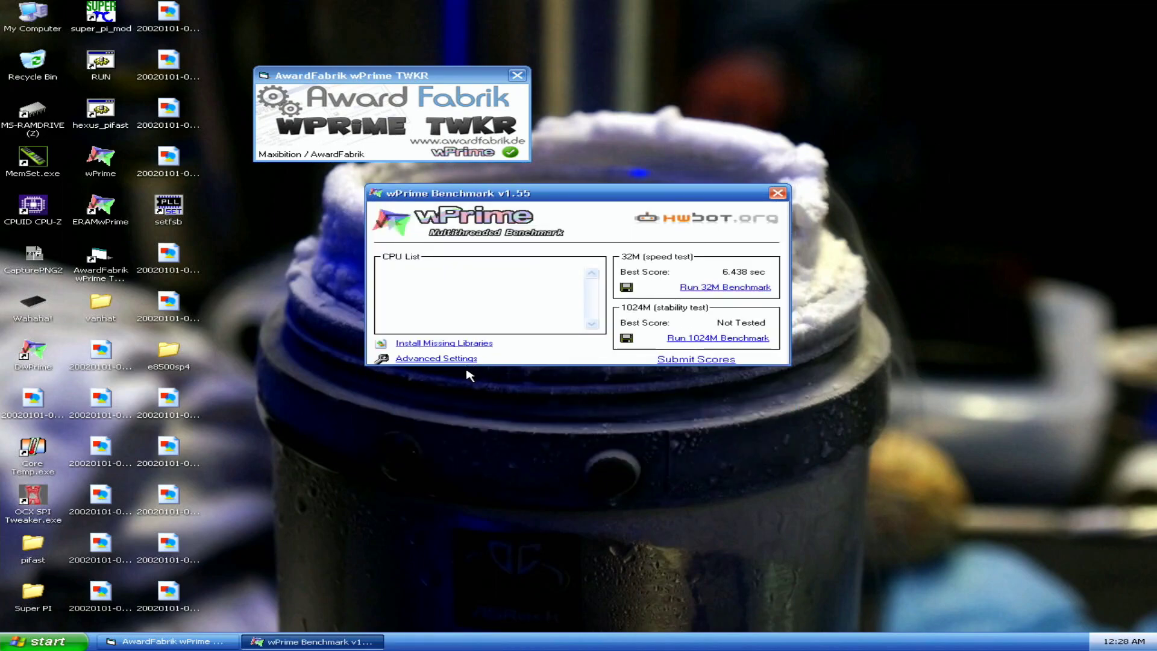
- Close wPrime and the TWKR tool, restart wPrime from the DwPrime shortcut, and save a thread count of 8
click(778, 193)
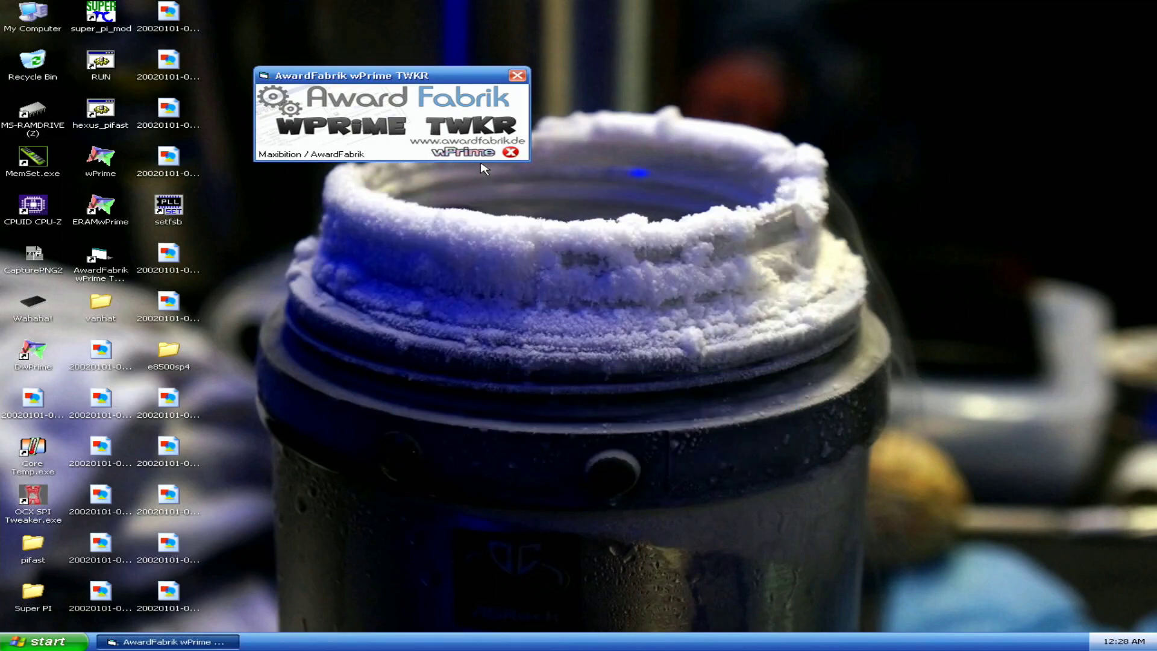
click(517, 75)
double_click(33, 351)
click(461, 359)
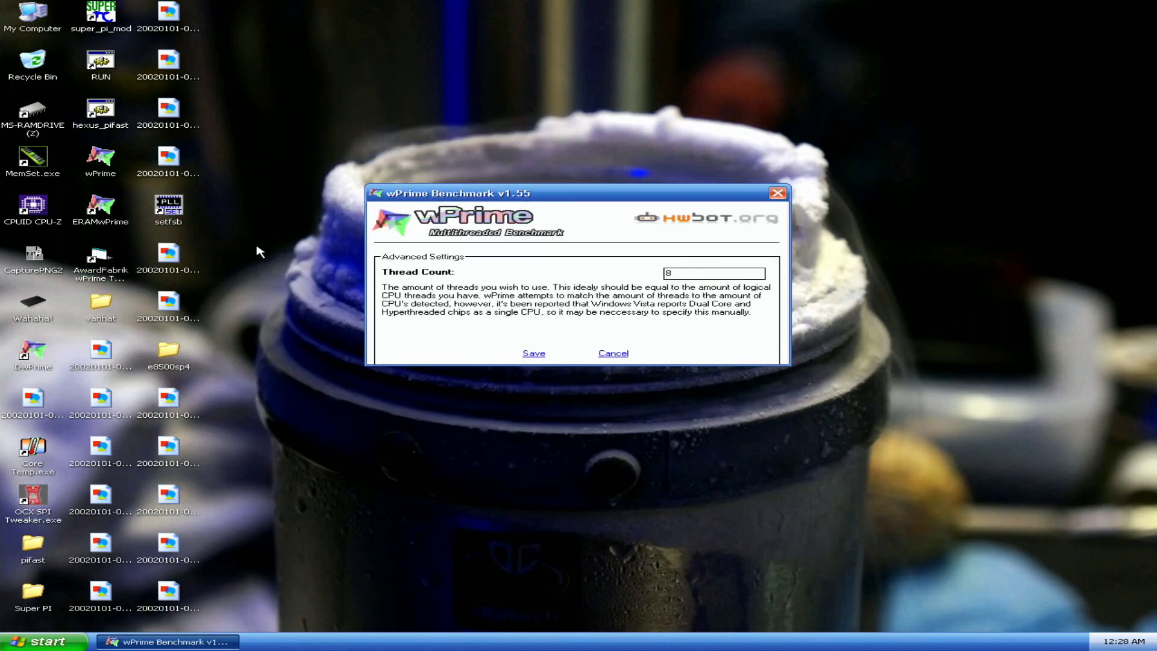
click(534, 354)
drag(616, 204, 836, 37)
- Reopen the TWKR tool next to wPrime and run the 32M benchmark with 8 threads
double_click(81, 268)
drag(514, 284, 283, 44)
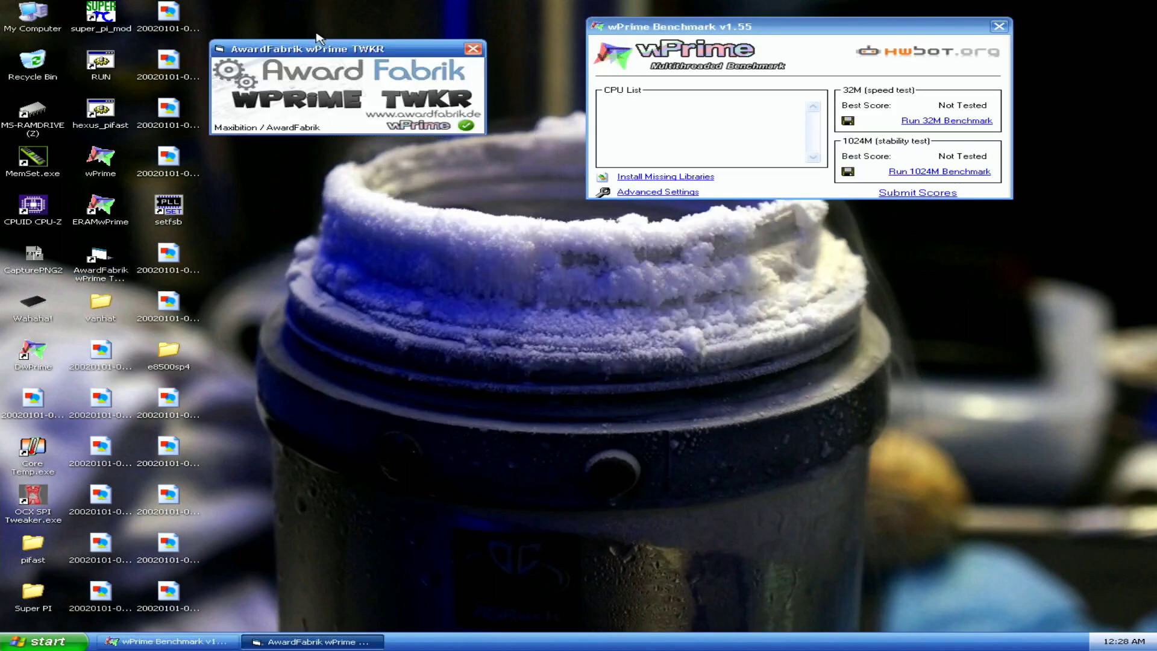
click(954, 121)
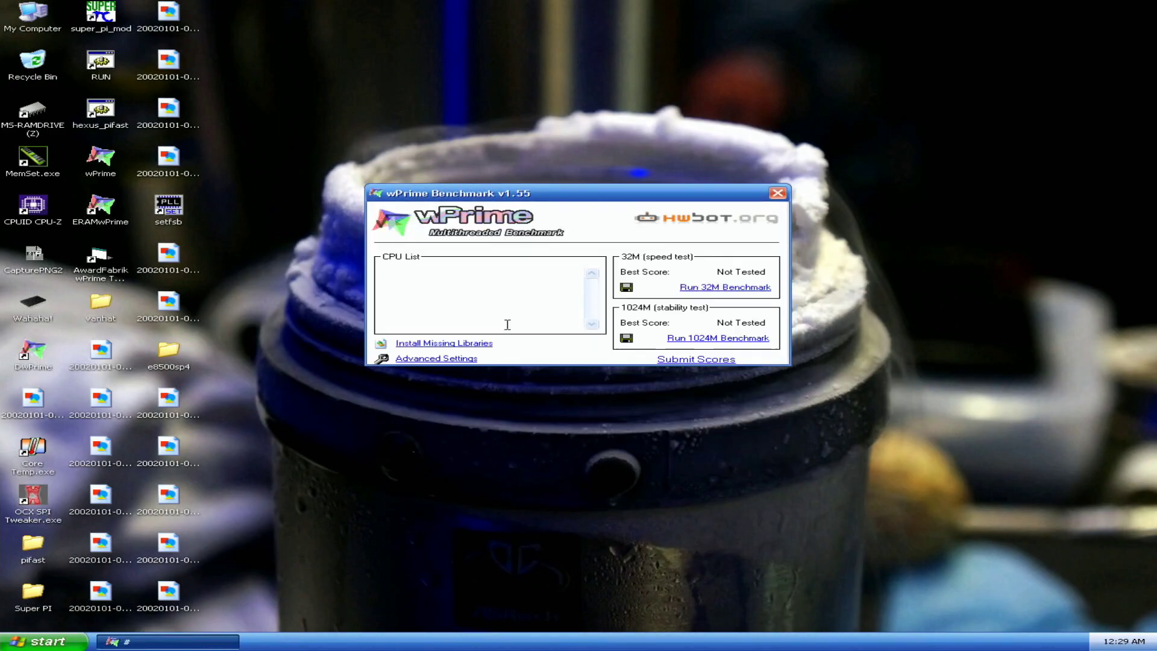
- Save a thread count of 4 in wPrime, then open the AwardFabrik wPrime TWKR tool and place it beside the wPrime window
click(469, 359)
click(688, 273)
text(4)
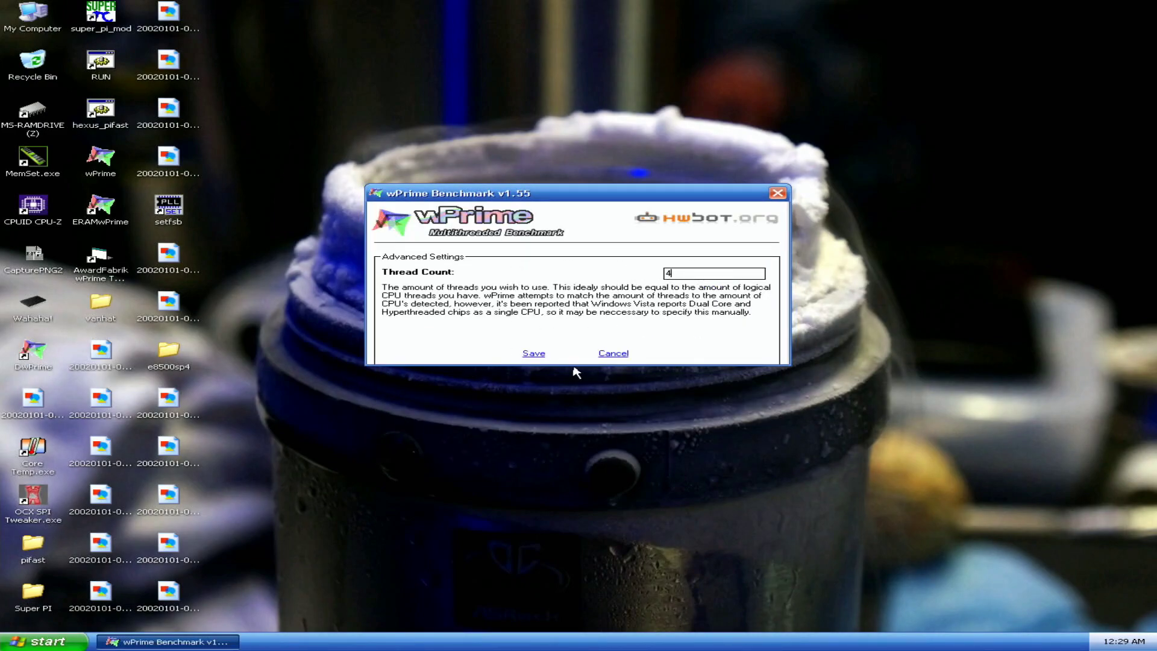
click(533, 354)
drag(612, 187, 867, 30)
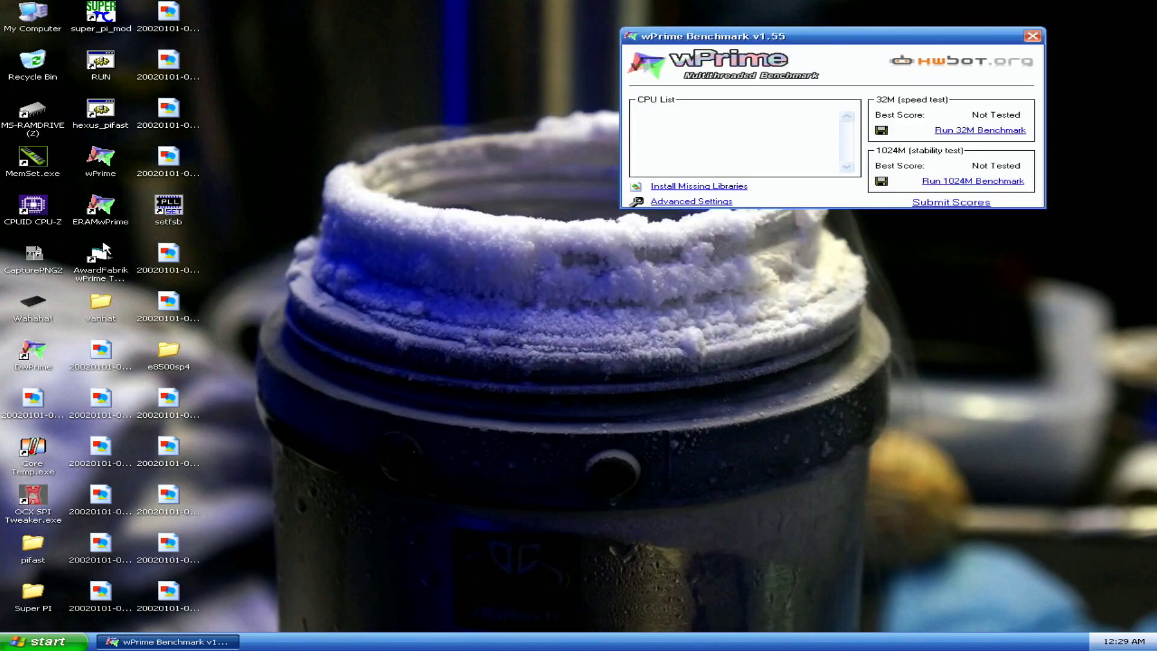
double_click(108, 252)
drag(588, 280, 369, 17)
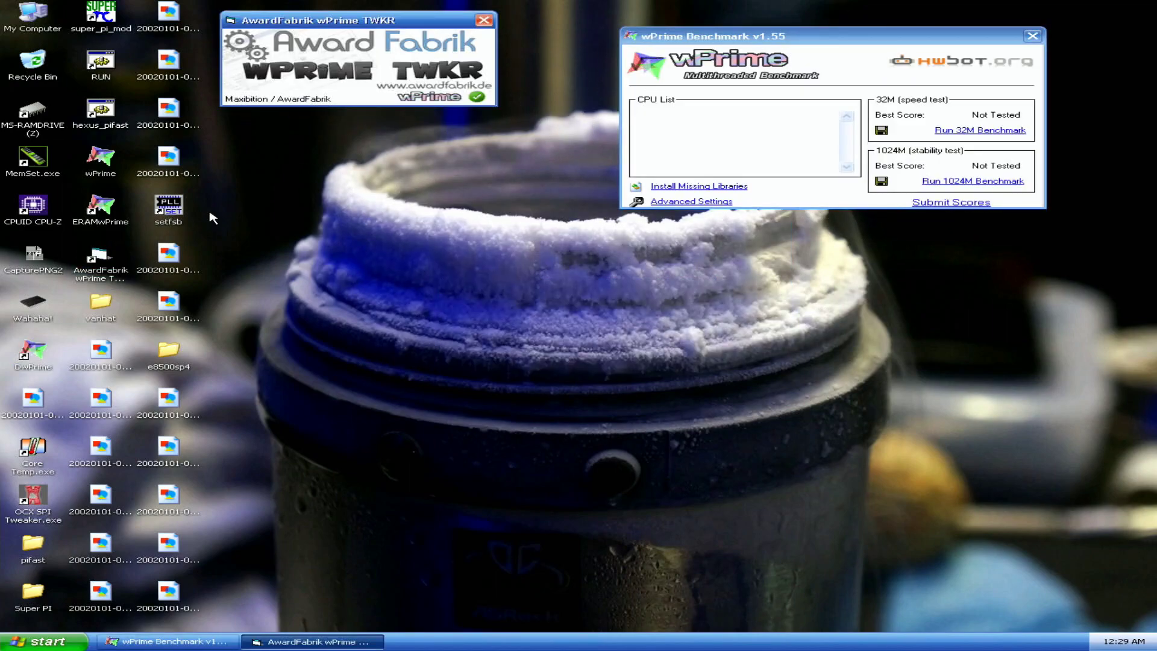
- Raise the FSB to 501.1 MHz in SetFSB using the ICS9LPRS918BKL clock generator, close it and run the wPrime 32M benchmark
double_click(177, 217)
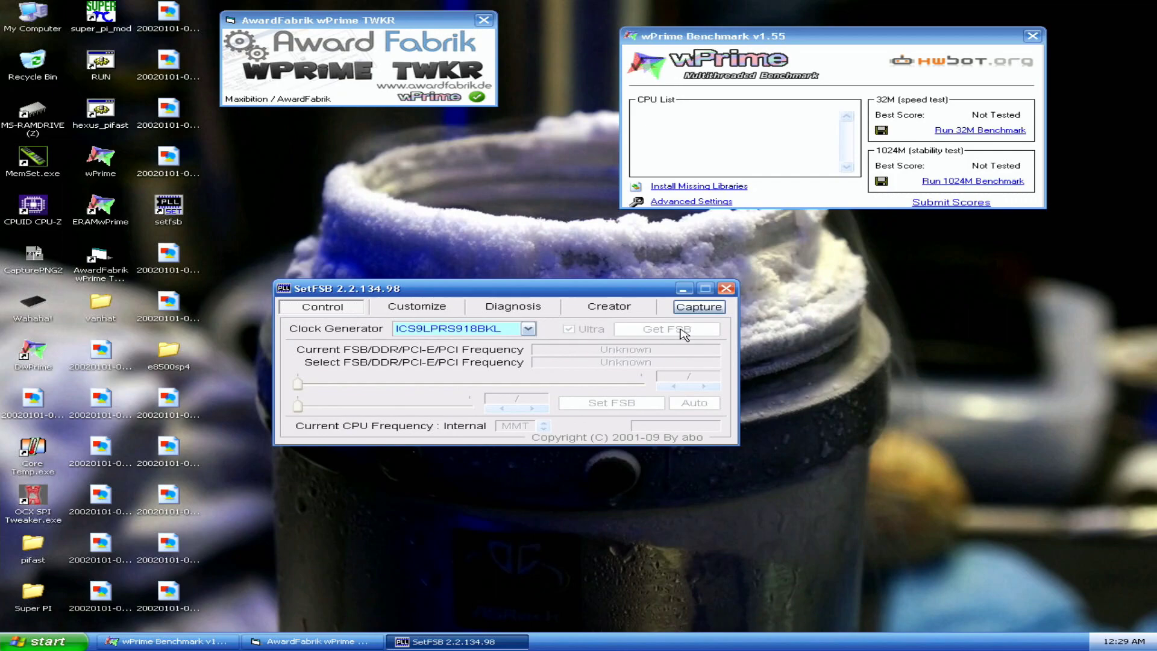
click(683, 334)
click(712, 386)
click(712, 386)
click(711, 386)
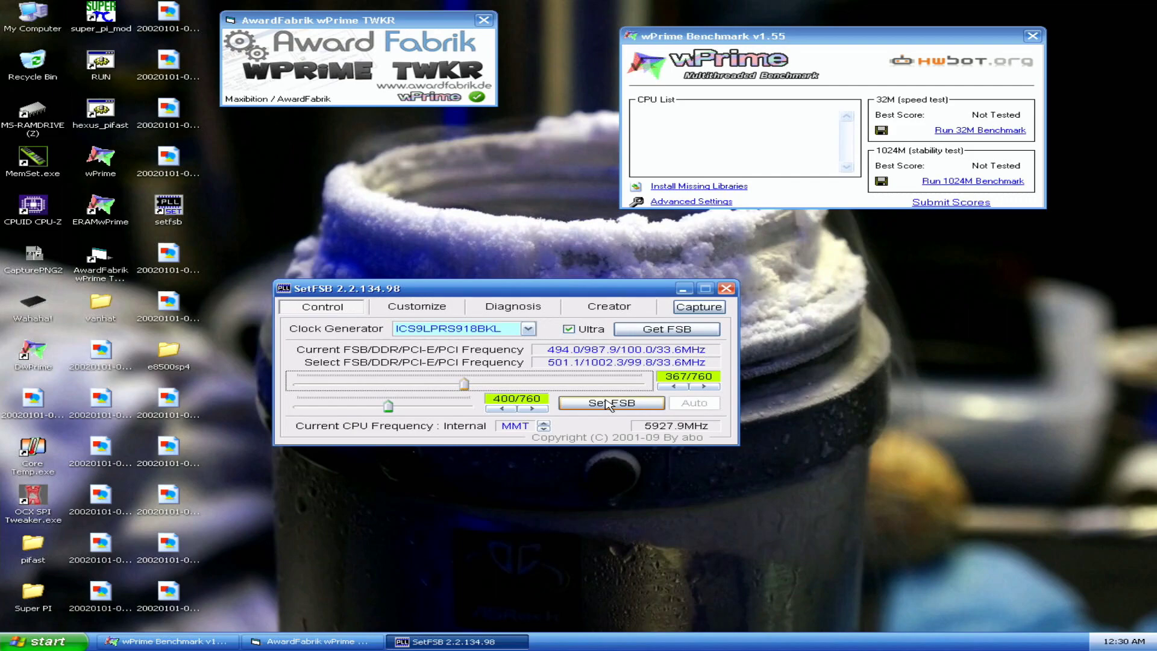
click(609, 404)
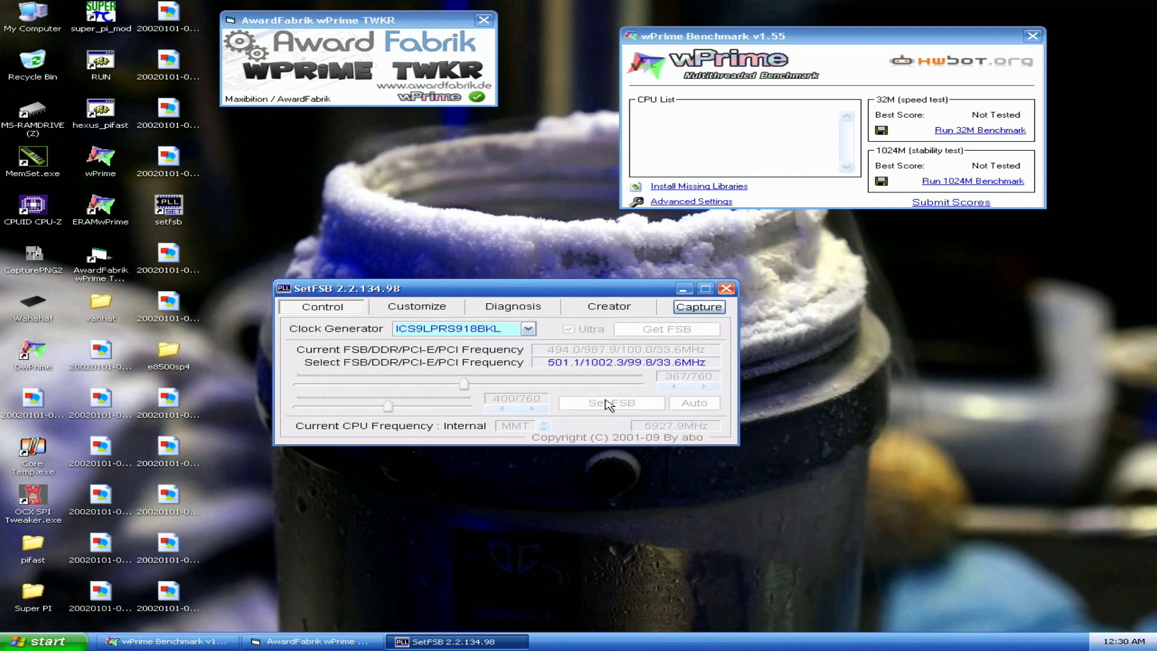
click(727, 289)
click(993, 133)
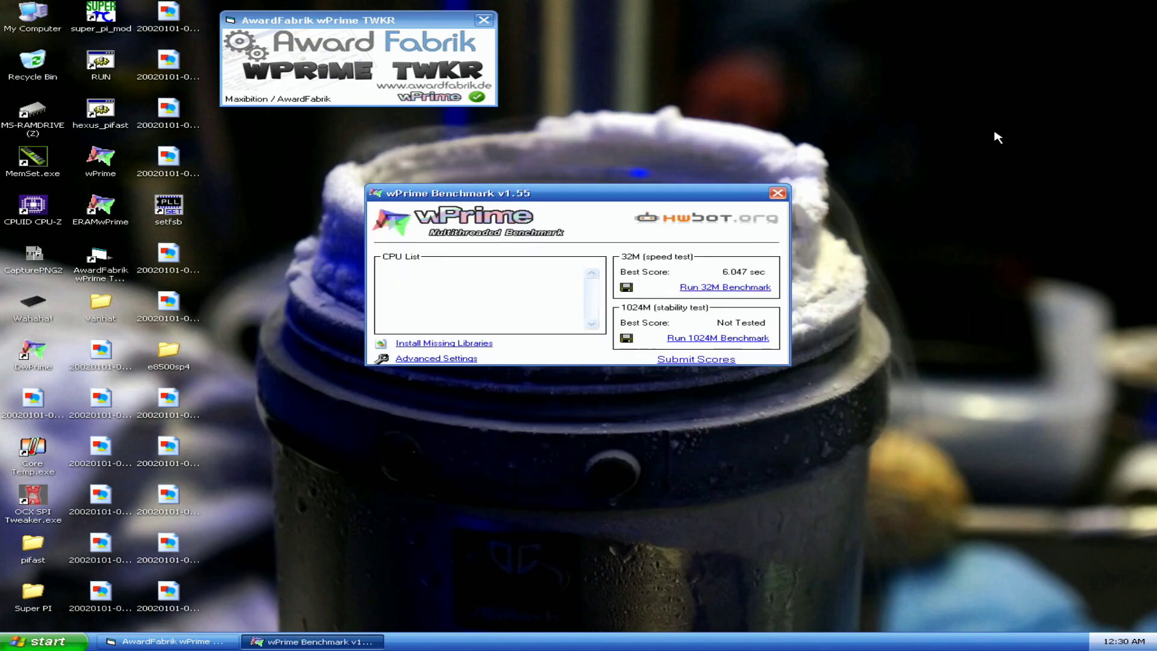
- Arrange three CPU-Z windows with the CPU, Mainboard and Memory details around the wPrime 32M score and capture the screen with CapturePNG2
drag(693, 194, 935, 59)
double_click(37, 208)
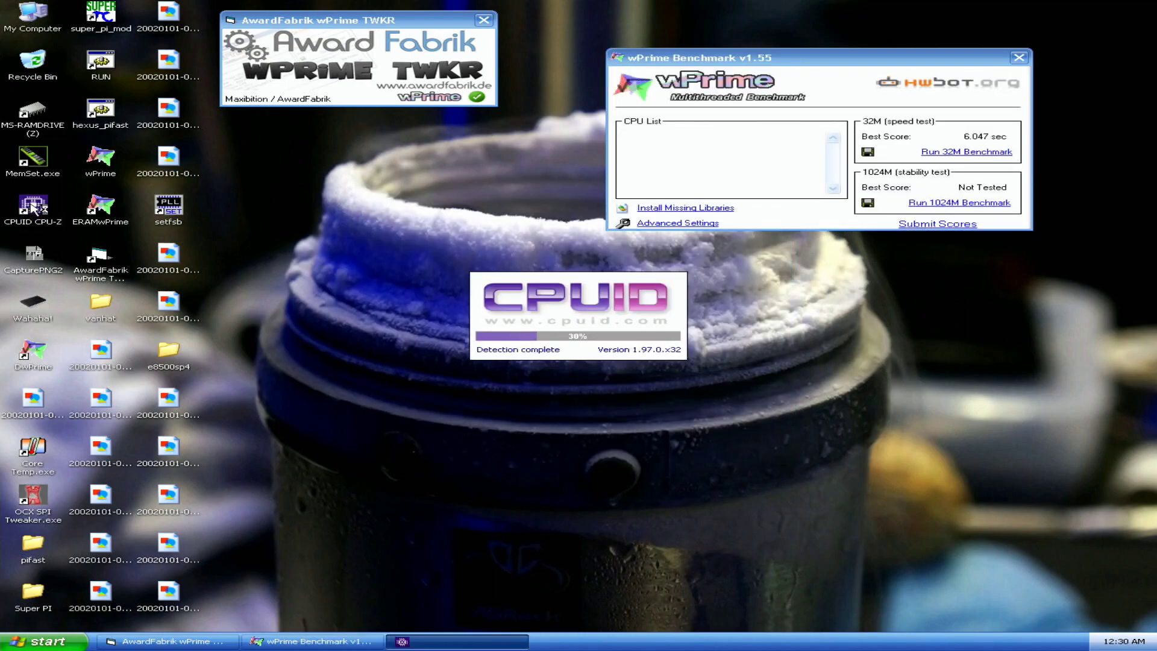
double_click(45, 211)
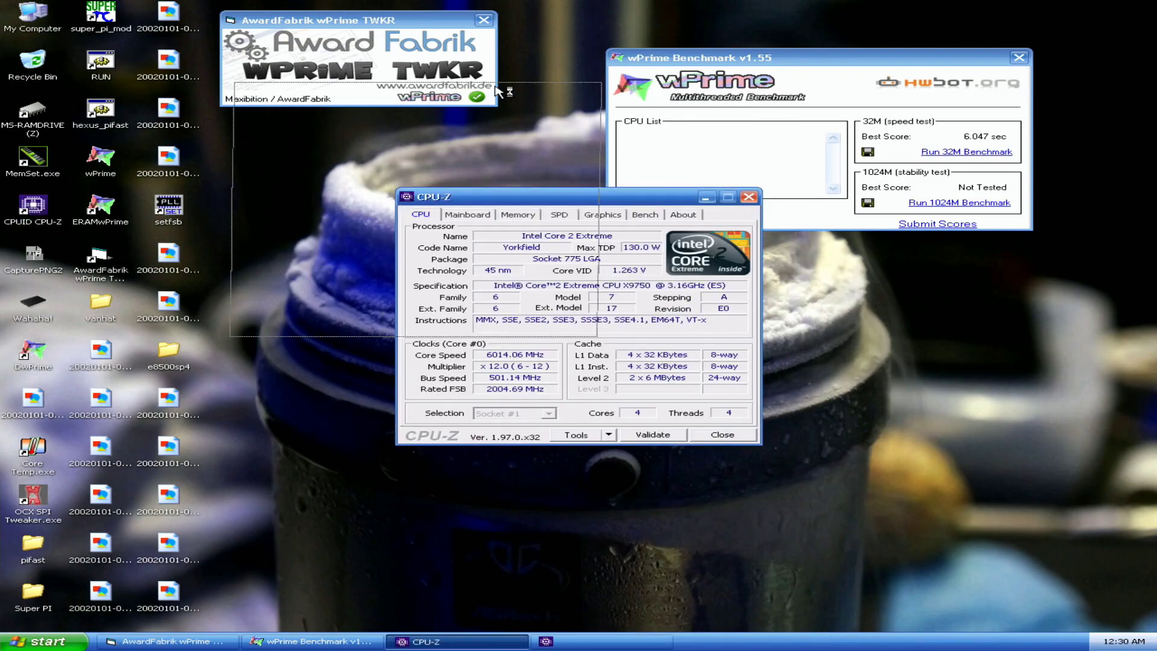
double_click(33, 205)
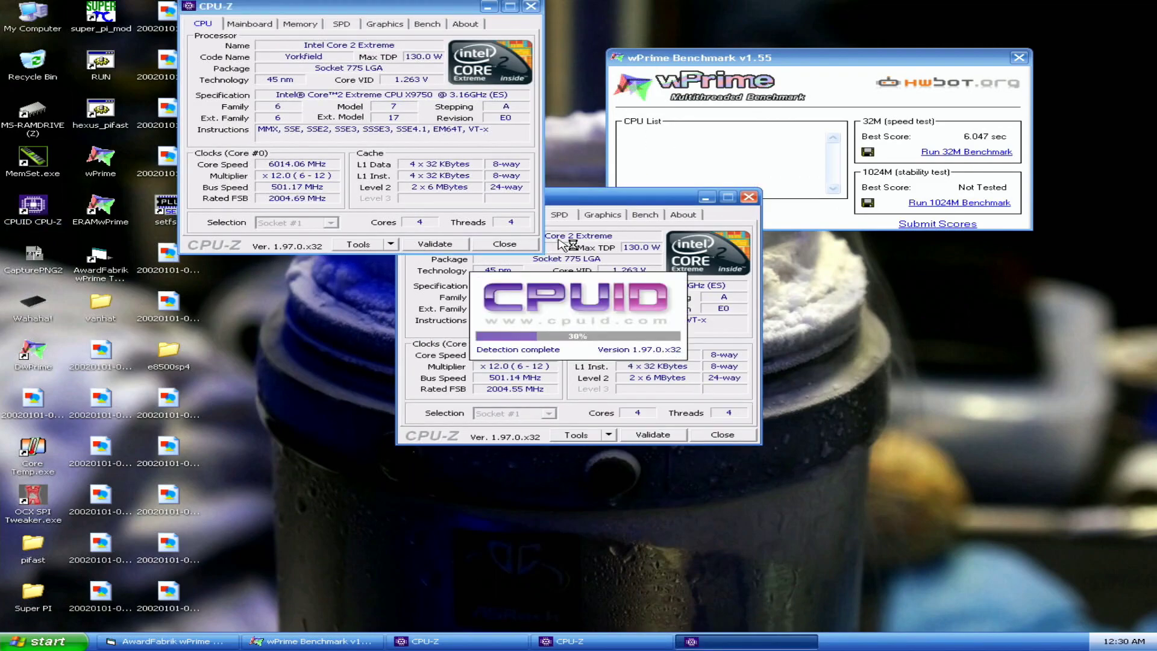
click(813, 288)
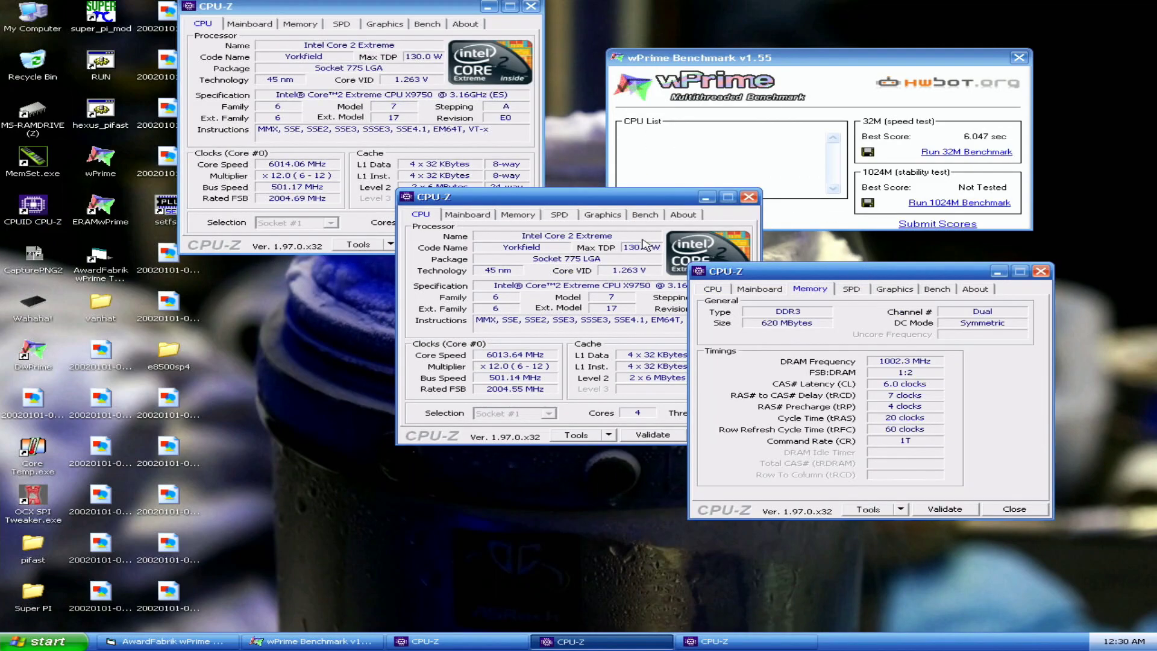
click(524, 216)
click(482, 214)
drag(482, 198, 294, 285)
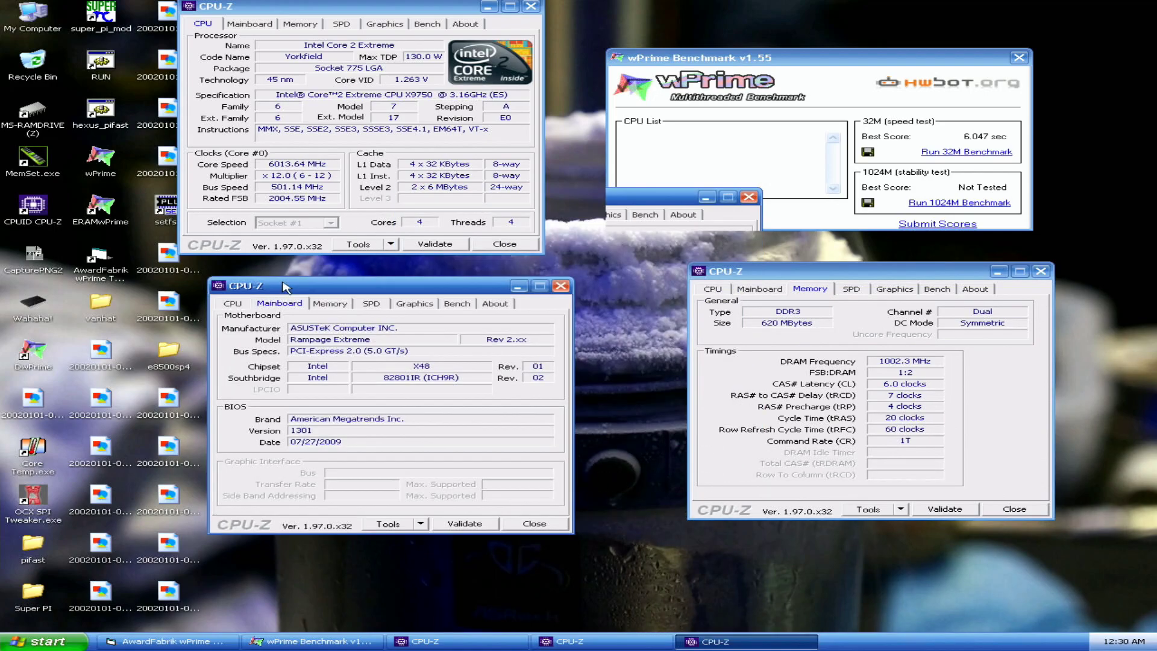
click(41, 265)
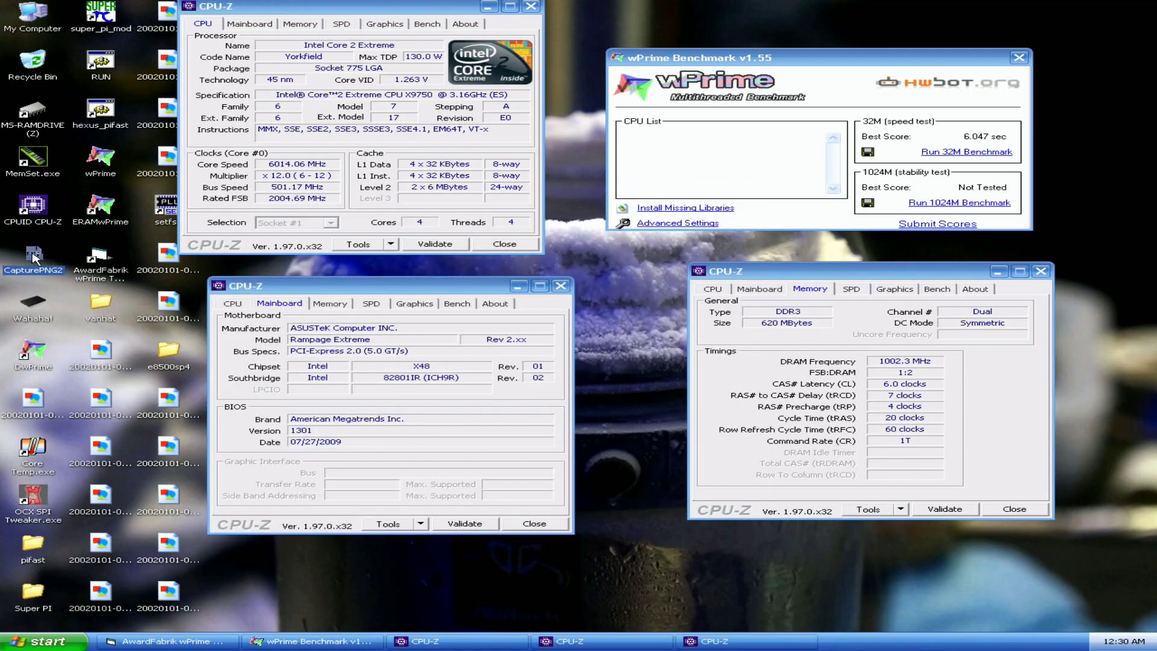
- Close the three CPU-Z windows
click(534, 523)
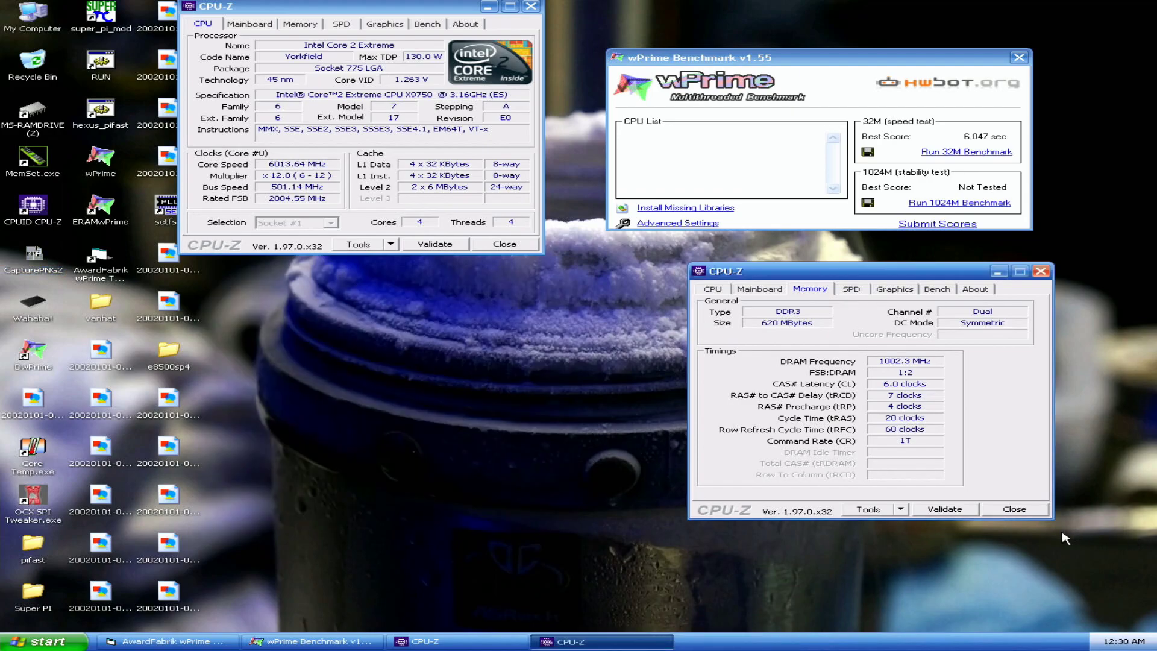
click(1014, 508)
click(504, 244)
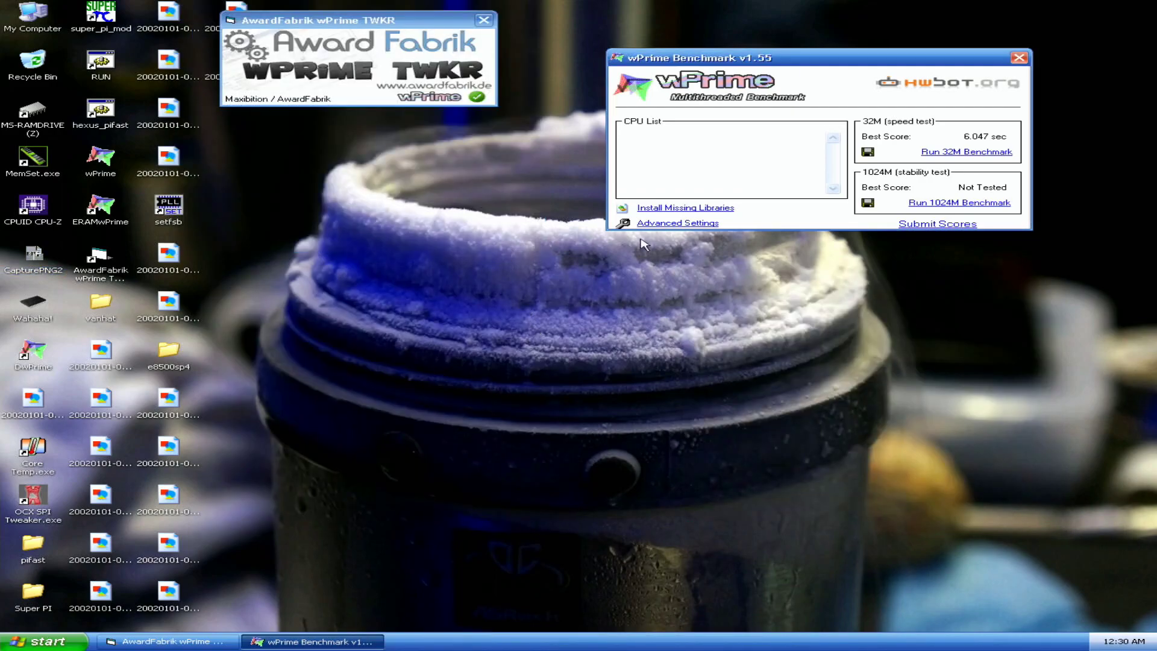
- Save wPrime's thread count setting again and rerun the 32M benchmark
click(684, 226)
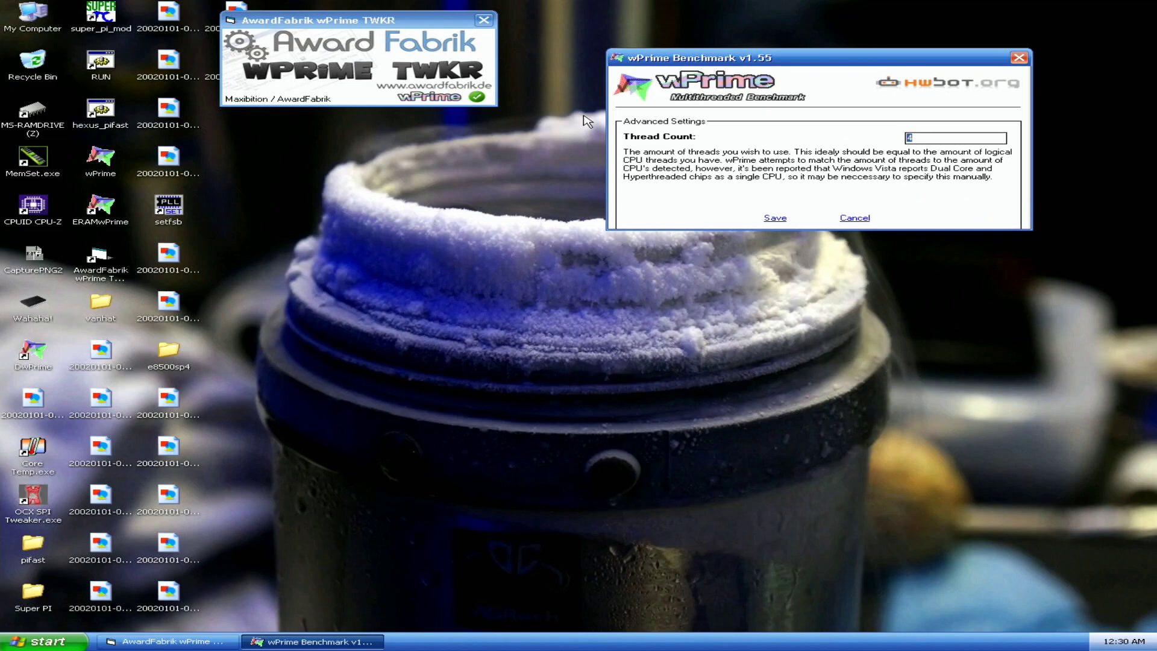
click(773, 218)
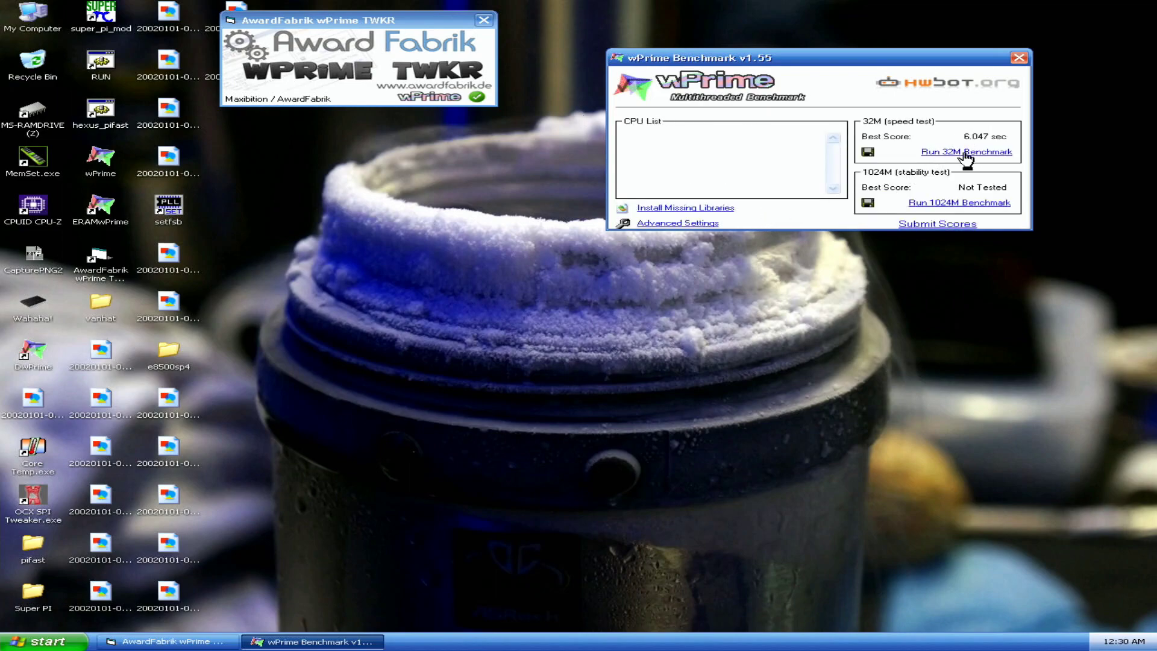
click(965, 153)
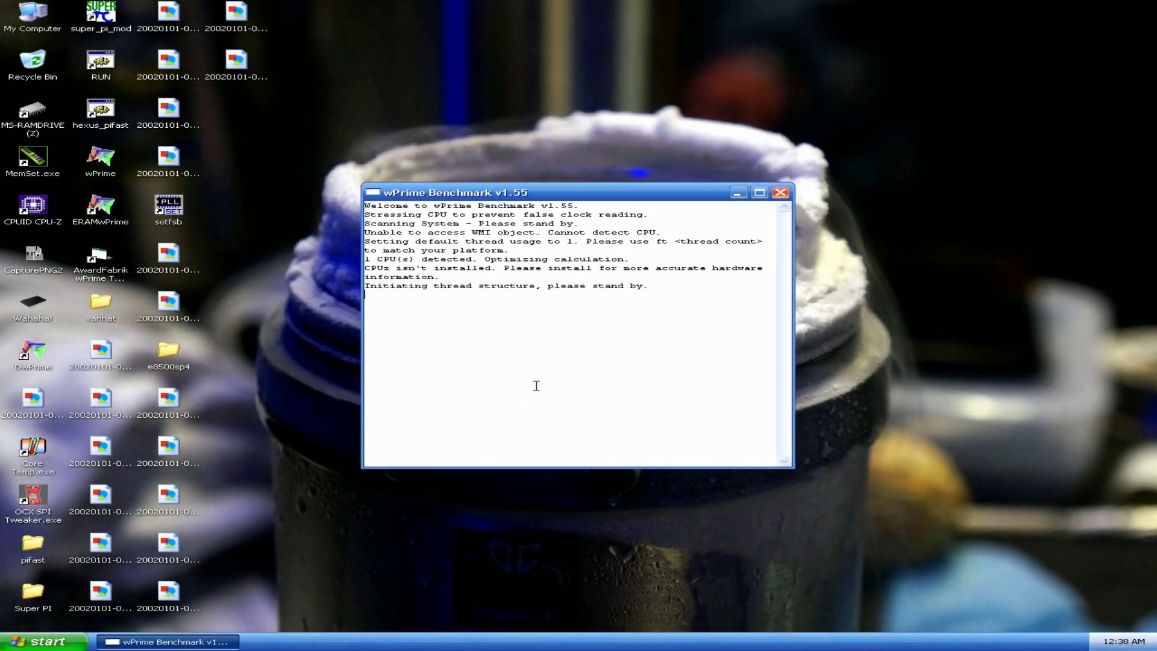
- Save the thread count in the restarted wPrime, move its window upward and open the AwardFabrik wPrime TWKR tool
click(446, 360)
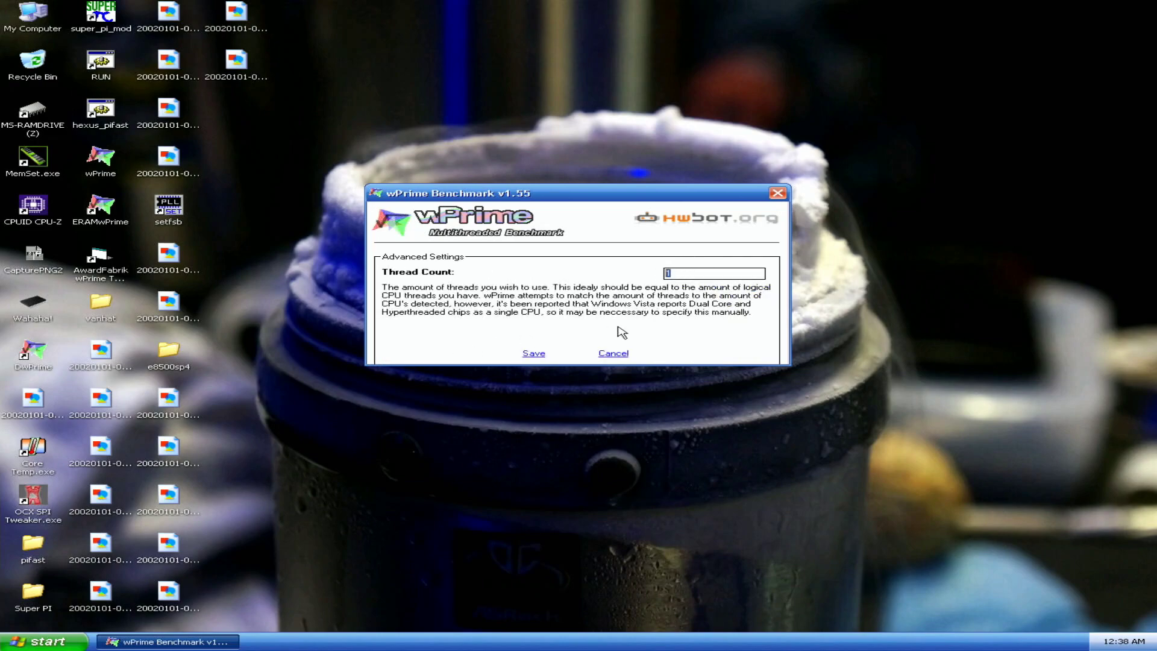
click(540, 354)
drag(581, 191, 829, 22)
double_click(117, 276)
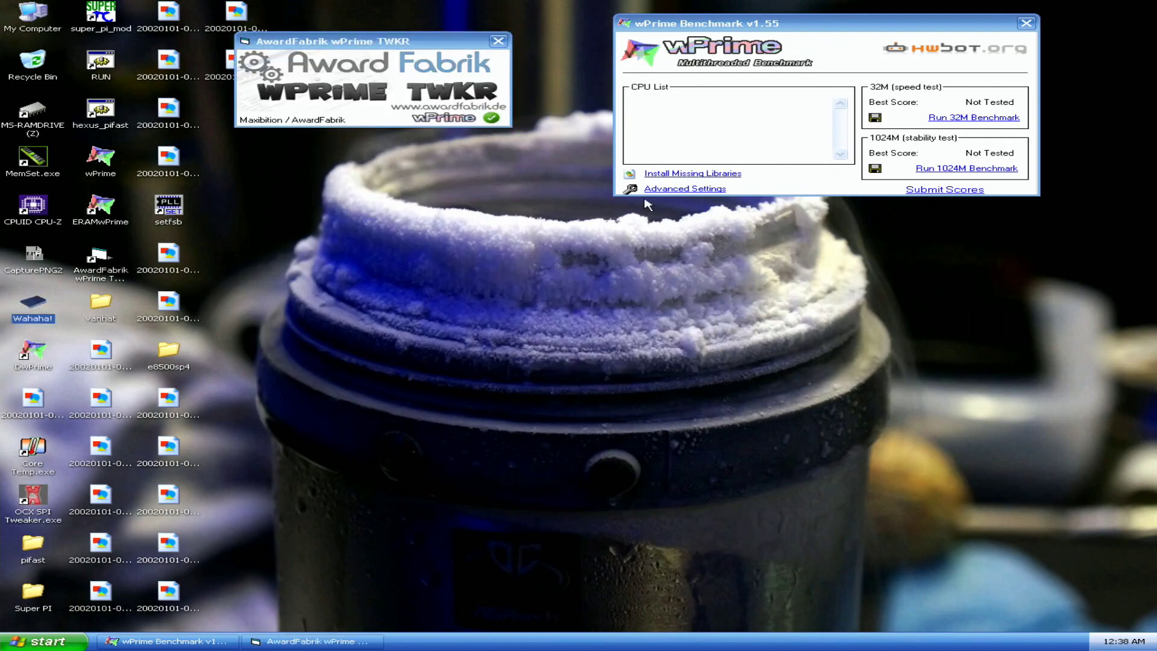
- Run the 32M benchmark in wPrime, followed by the 1024M benchmark
click(854, 188)
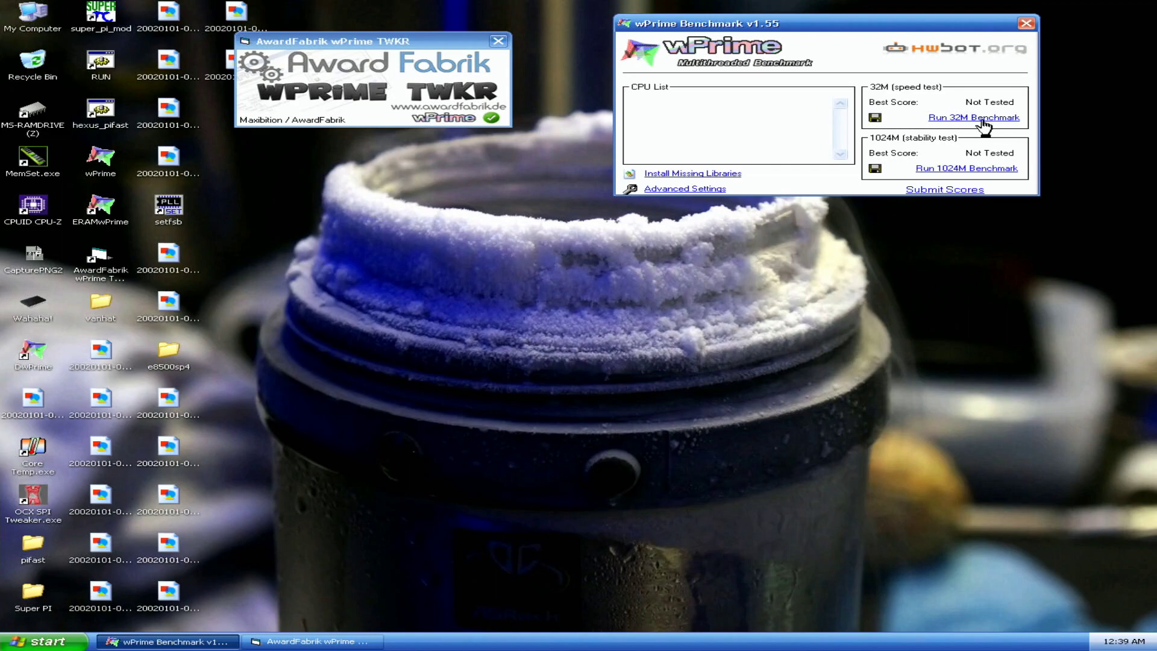
click(983, 119)
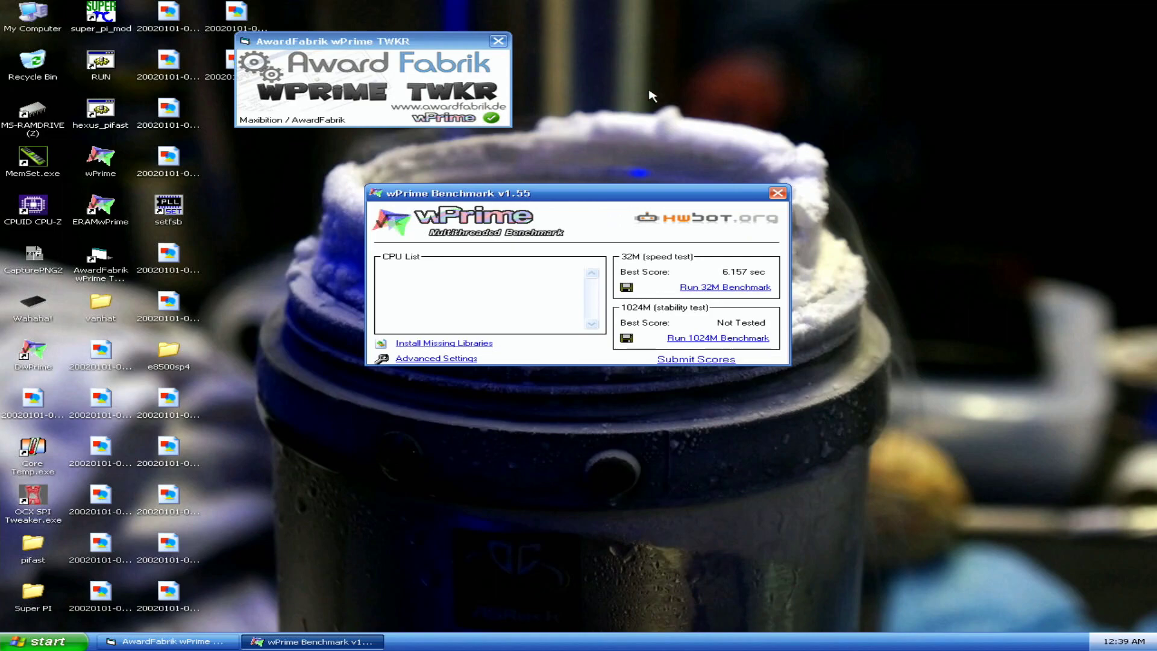
drag(613, 193, 849, 65)
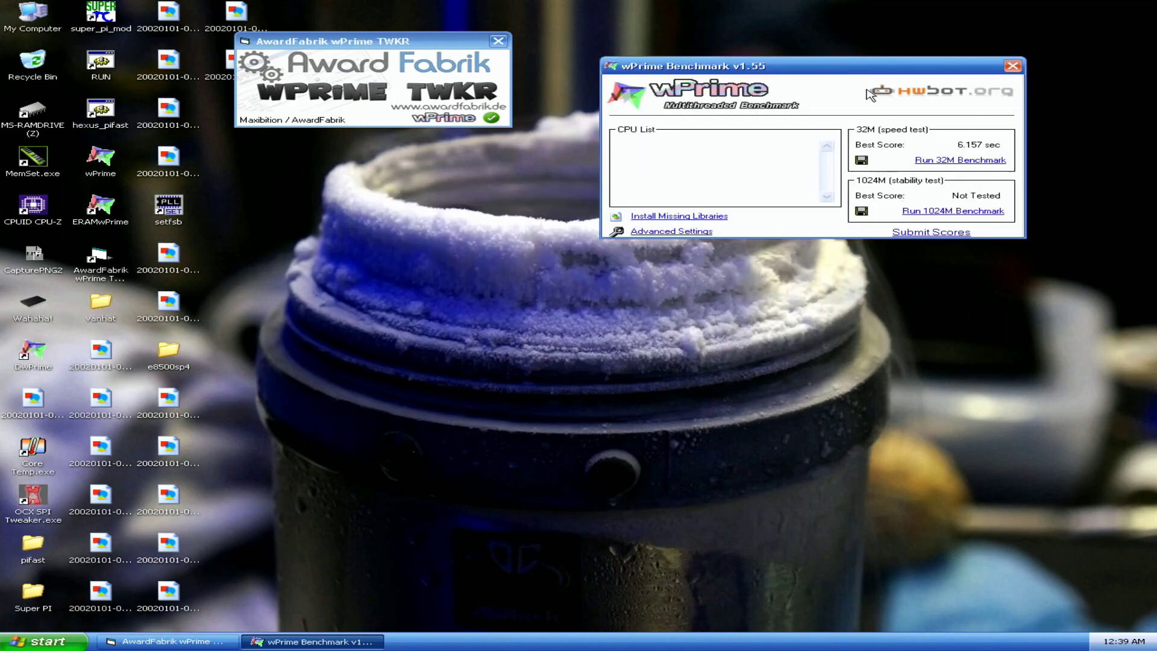
click(968, 212)
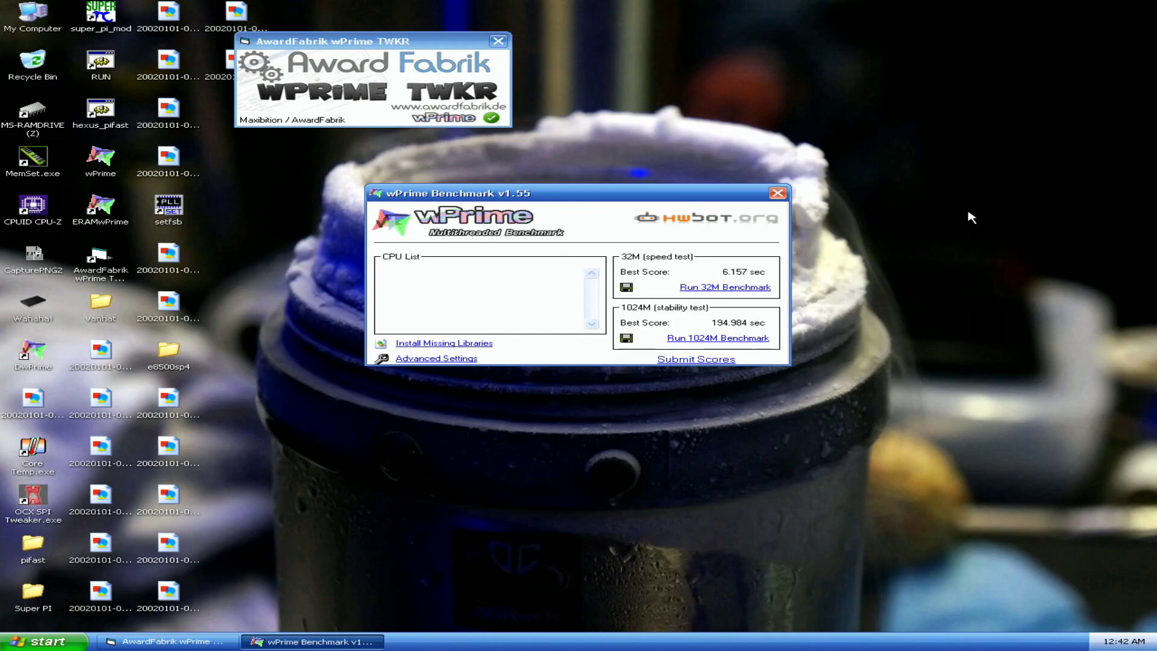
- Lay out CPU-Z's CPU, Memory and Mainboard details in three windows beside the wPrime 32M and 1024M scores and capture the screen with CapturePNG2
drag(663, 201, 895, 45)
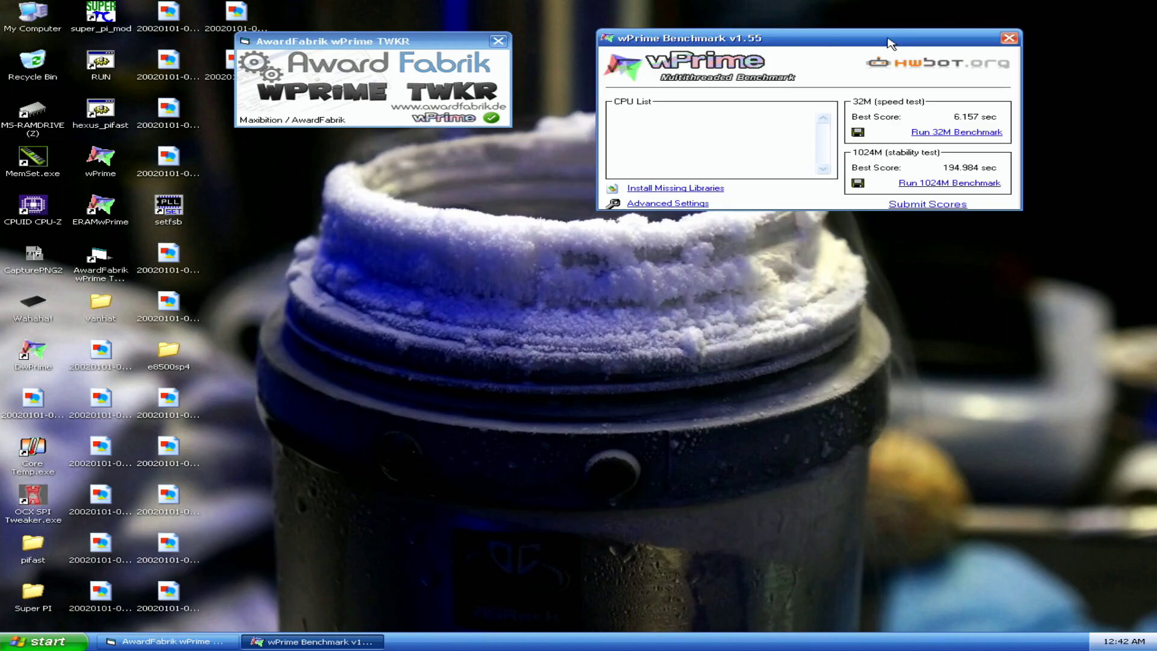
double_click(35, 202)
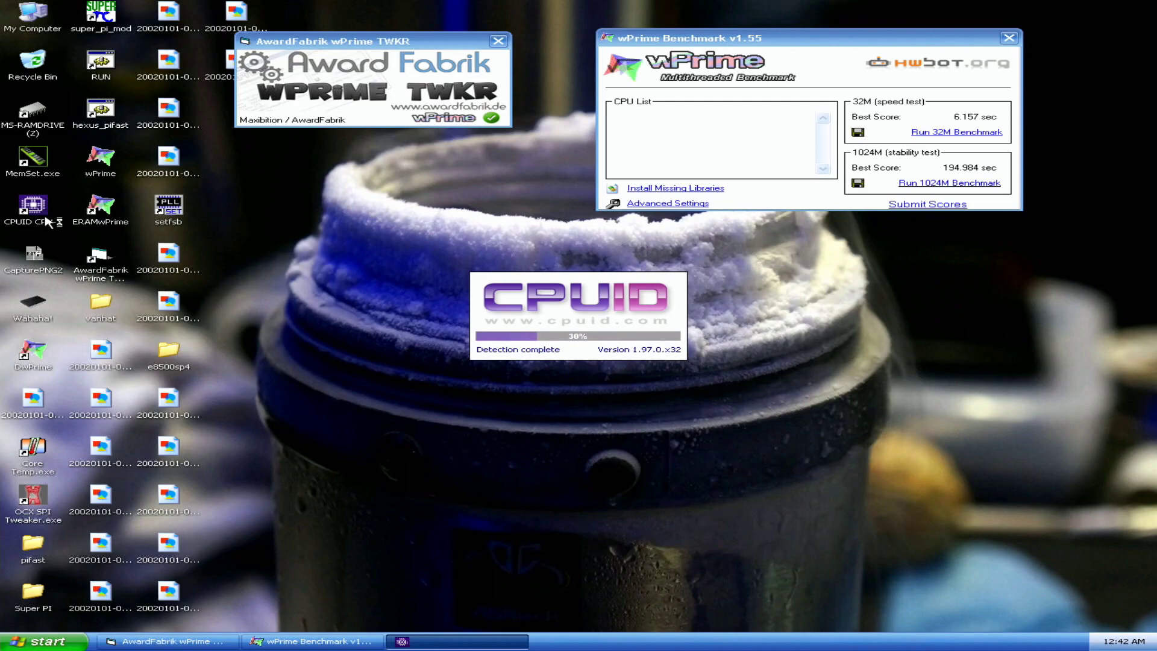
click(530, 216)
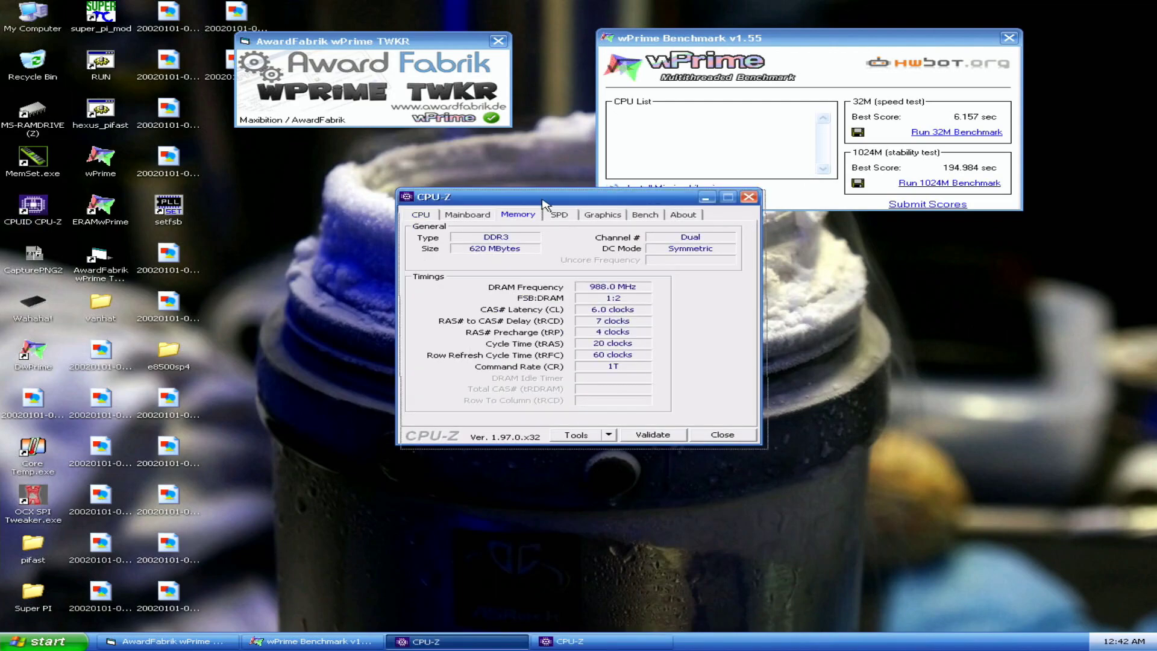
drag(534, 198, 794, 263)
drag(590, 204, 353, 49)
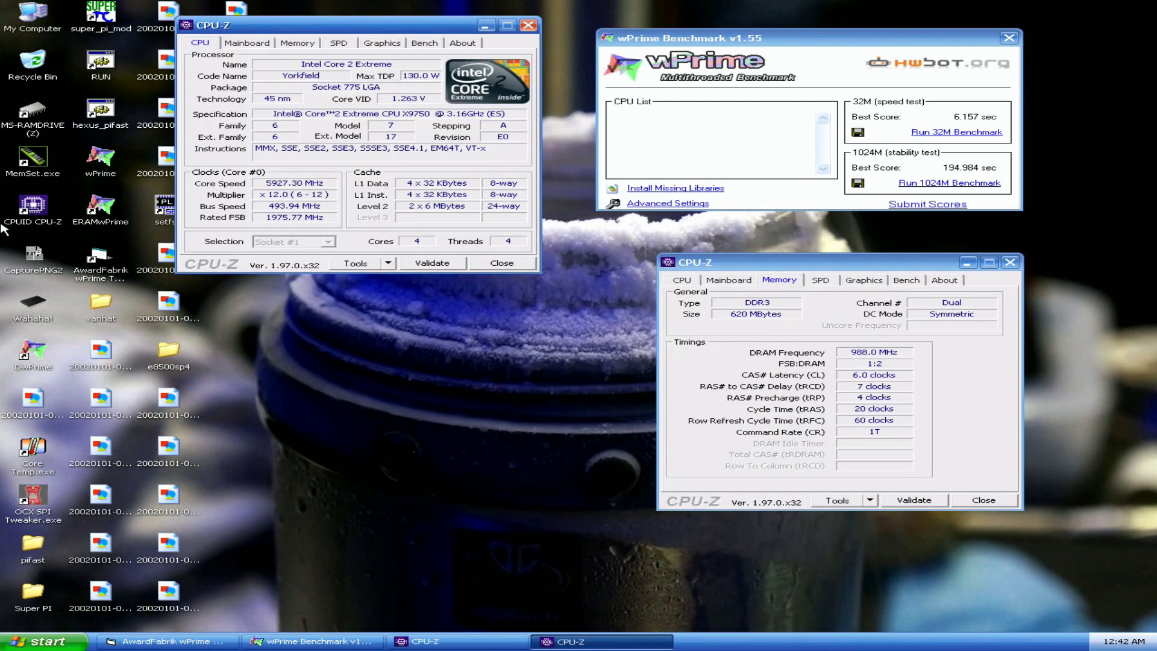
double_click(38, 214)
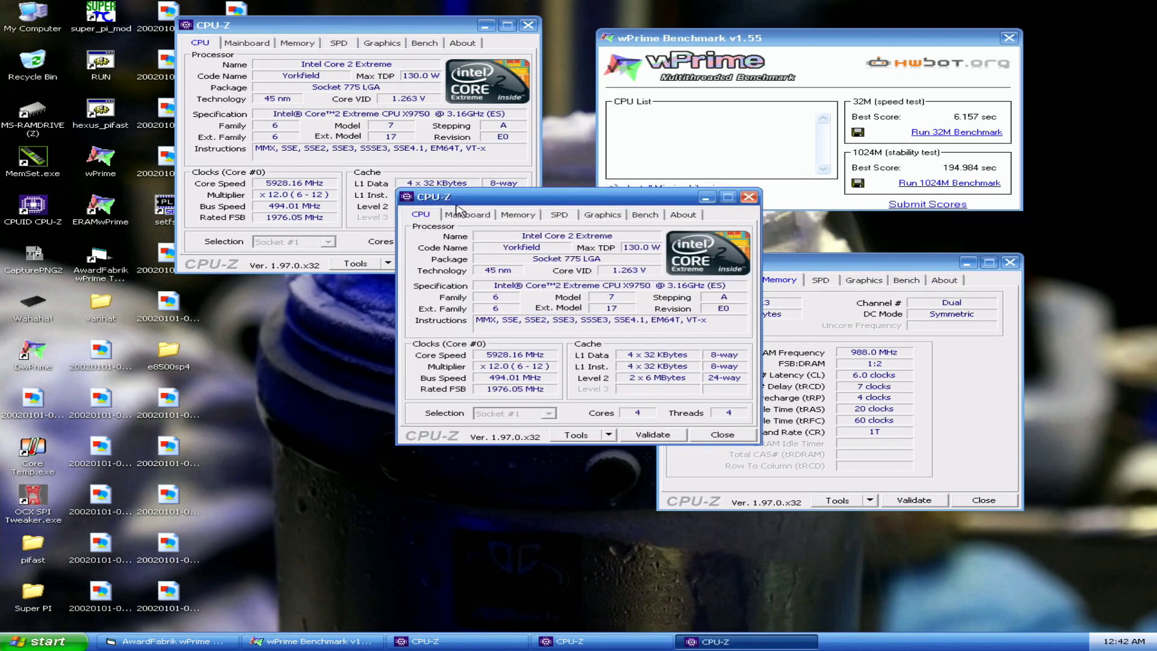
click(467, 214)
drag(523, 197, 322, 302)
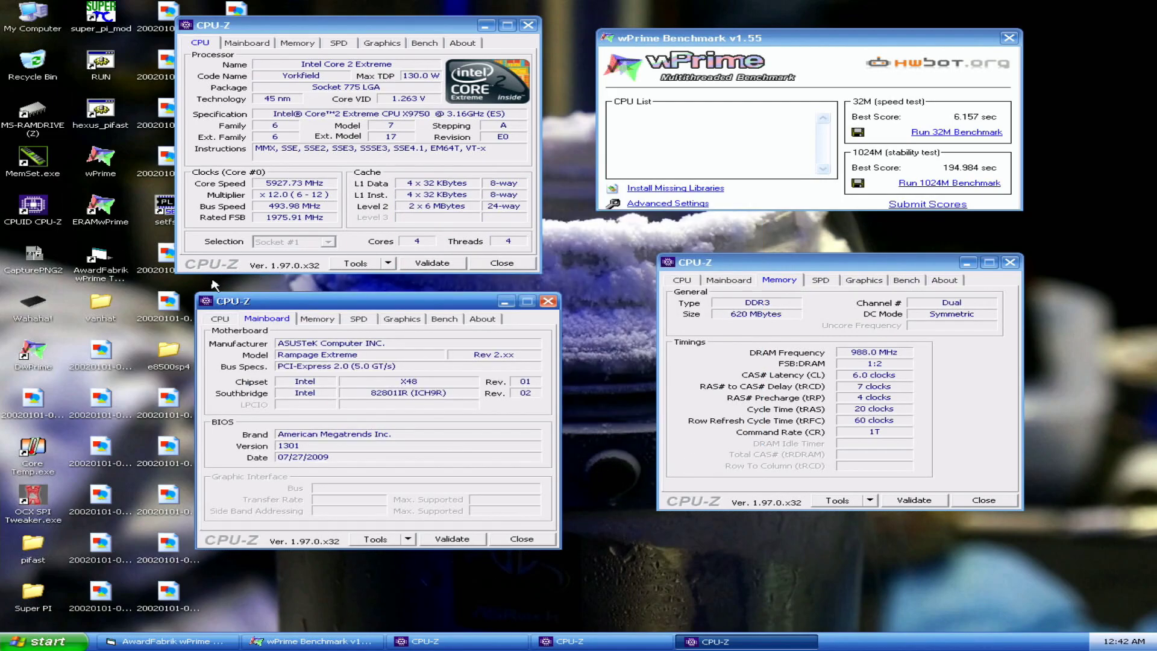
click(41, 263)
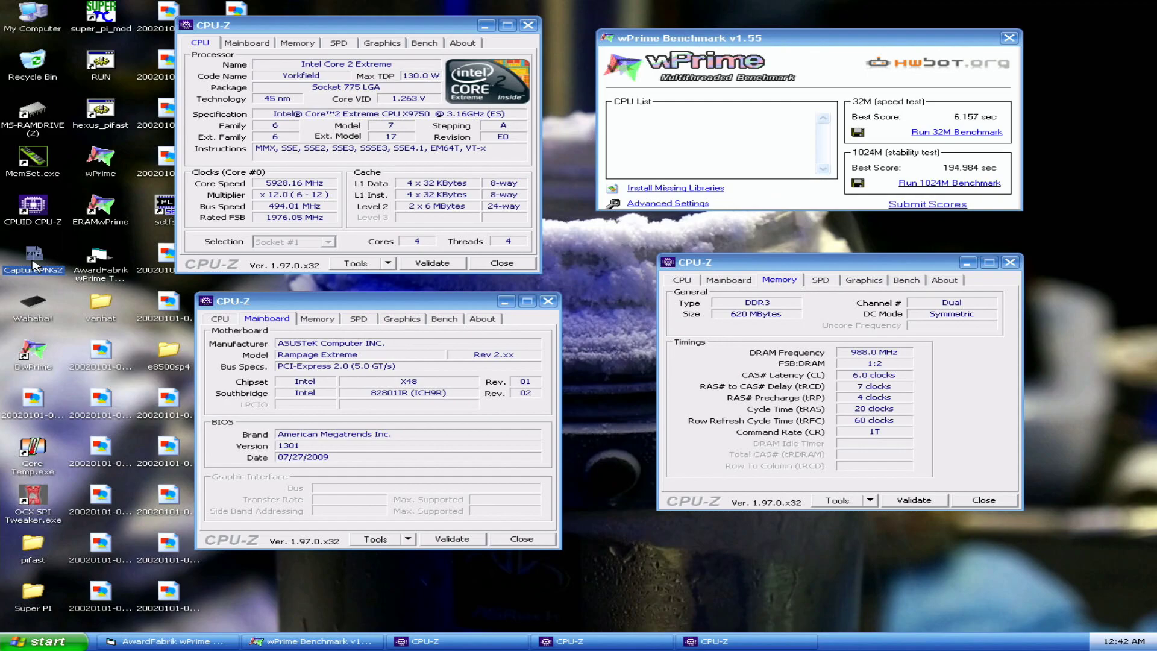
double_click(34, 259)
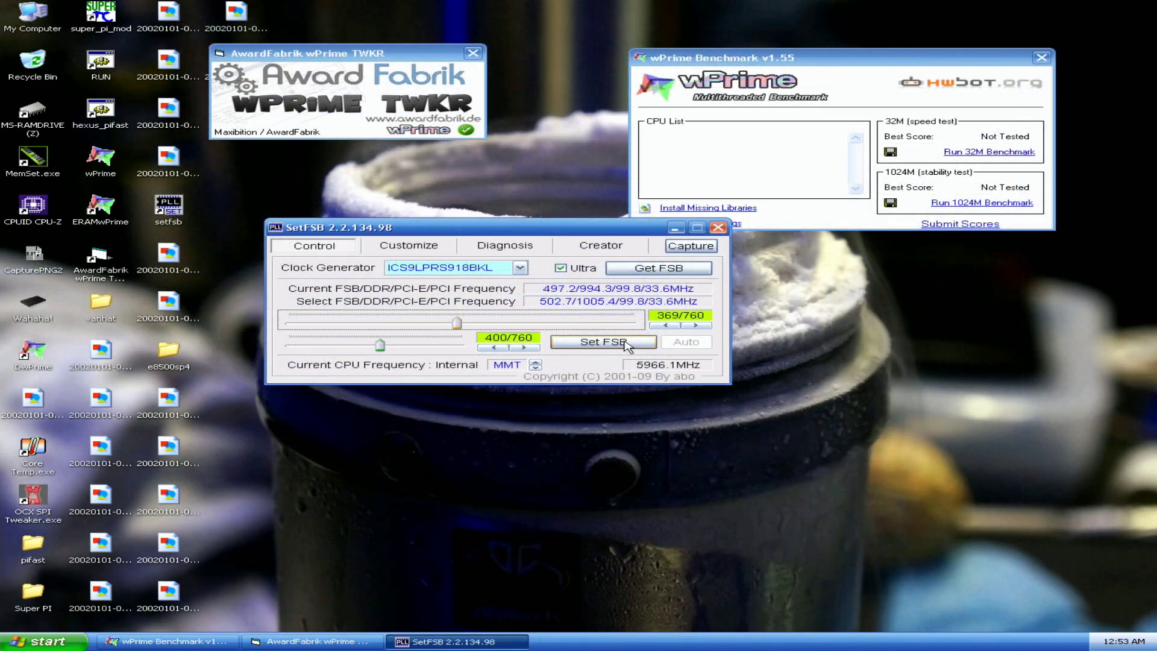
- Apply an FSB of 502.7 MHz in SetFSB, close it and run the wPrime 32M benchmark
click(626, 345)
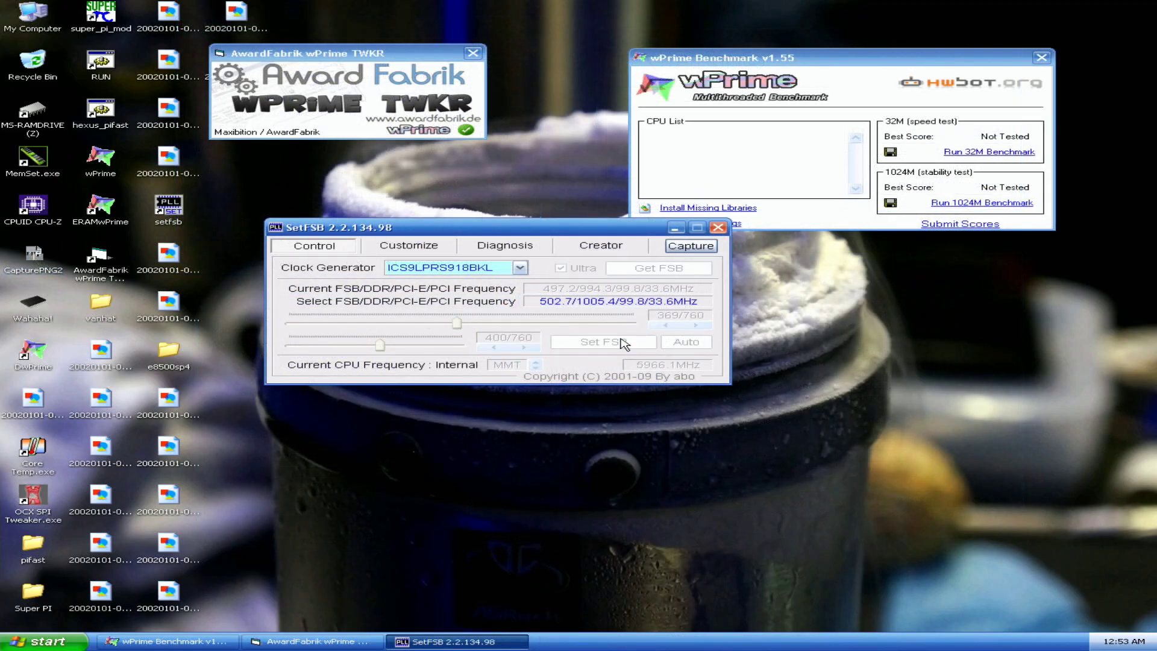
click(718, 228)
click(973, 152)
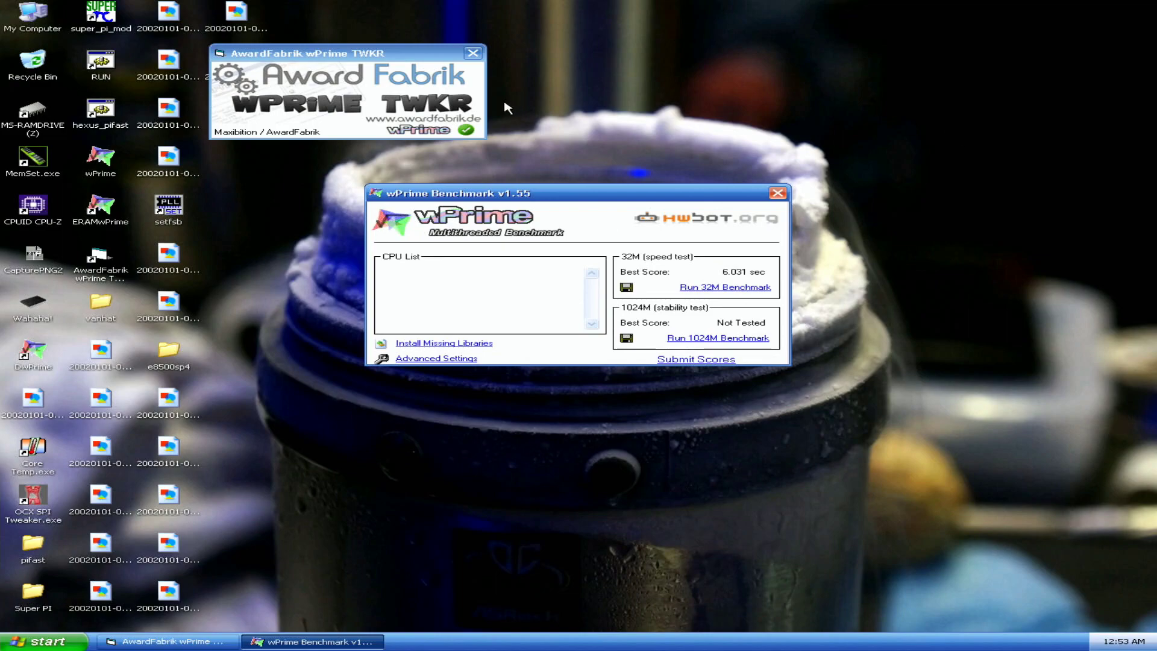
- Lay out CPU-Z's CPU and Memory details beside the wPrime 32M score, capture the screen with CapturePNG2 and close the Memory window
double_click(40, 211)
drag(623, 197, 839, 30)
double_click(42, 214)
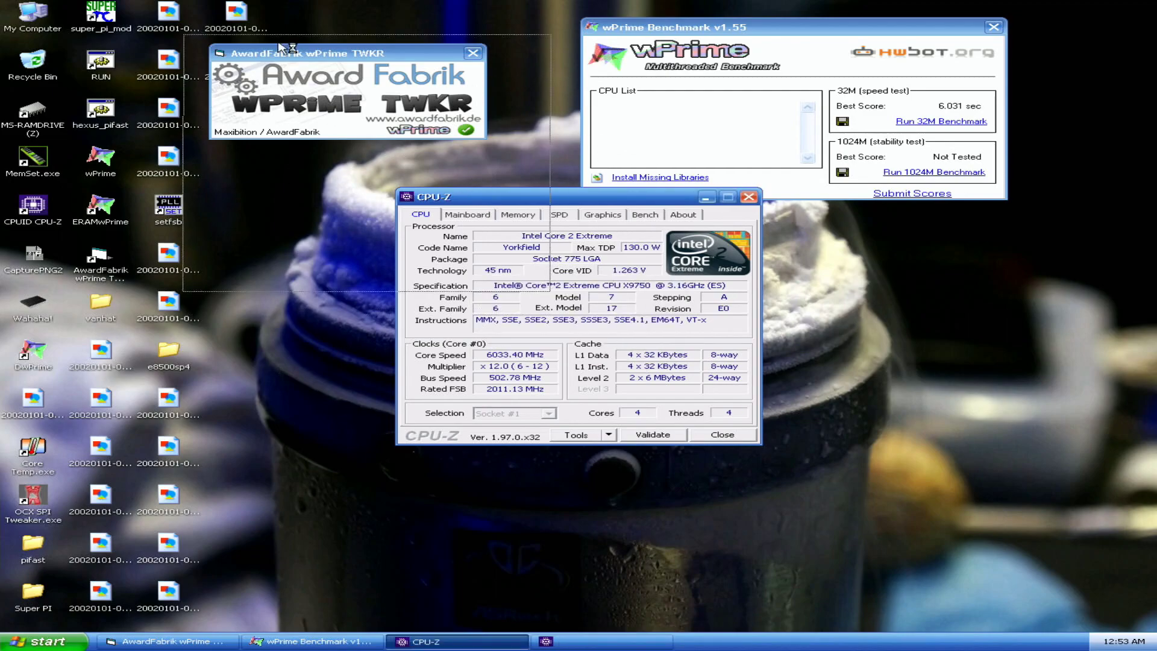
drag(609, 201, 742, 278)
click(689, 286)
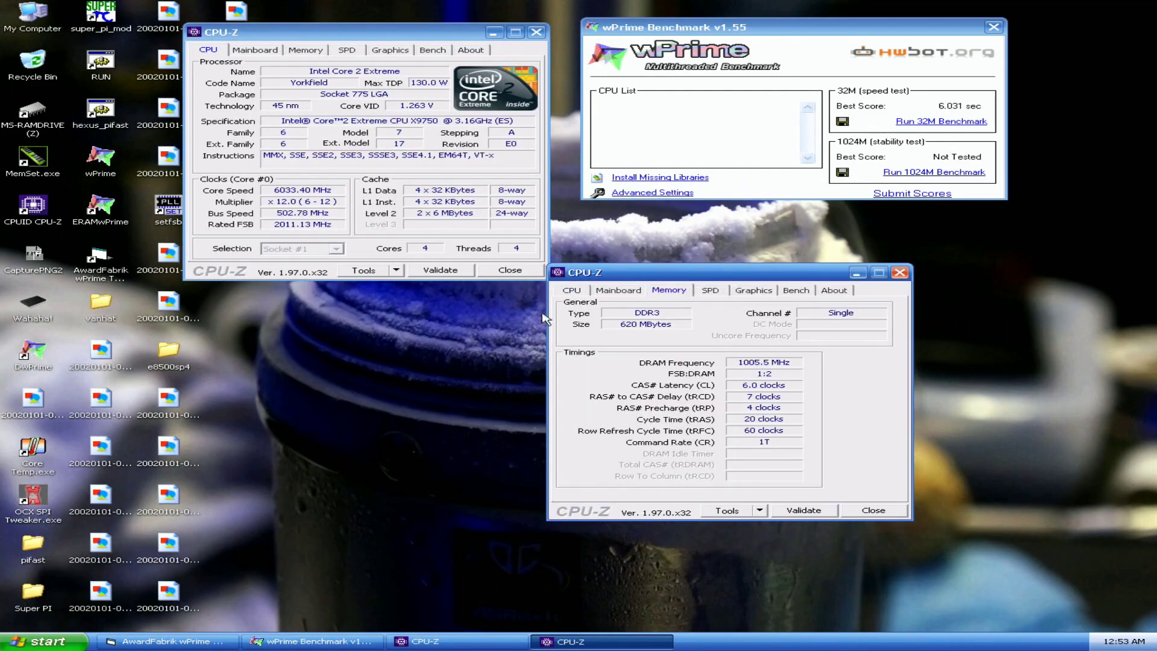
click(32, 269)
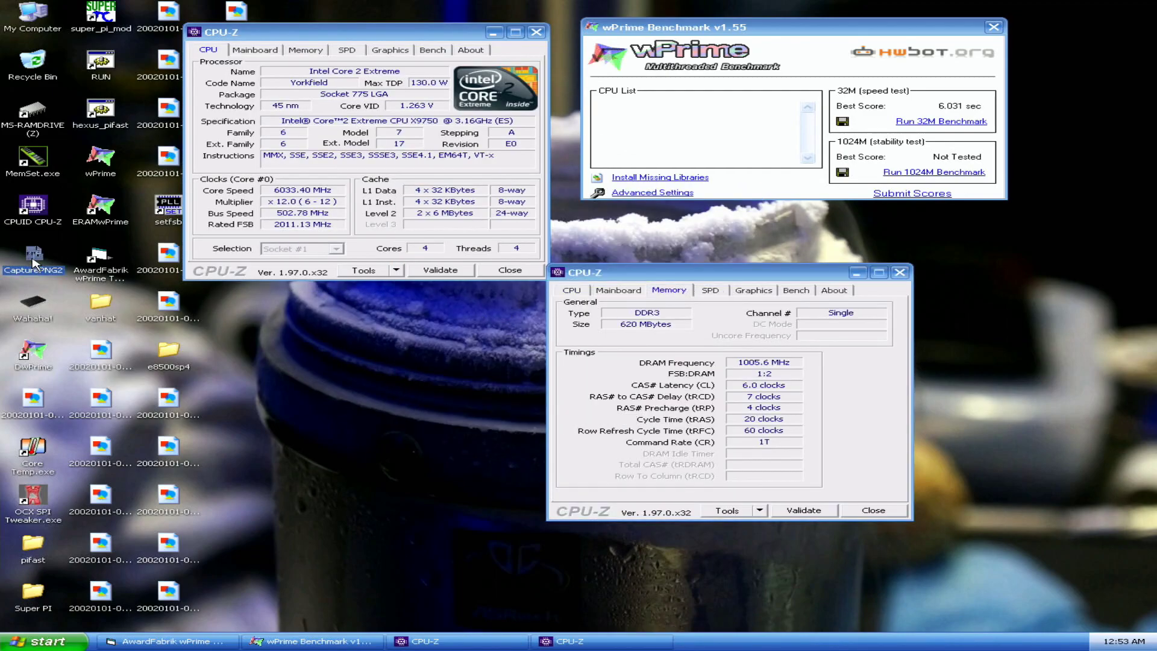
click(887, 509)
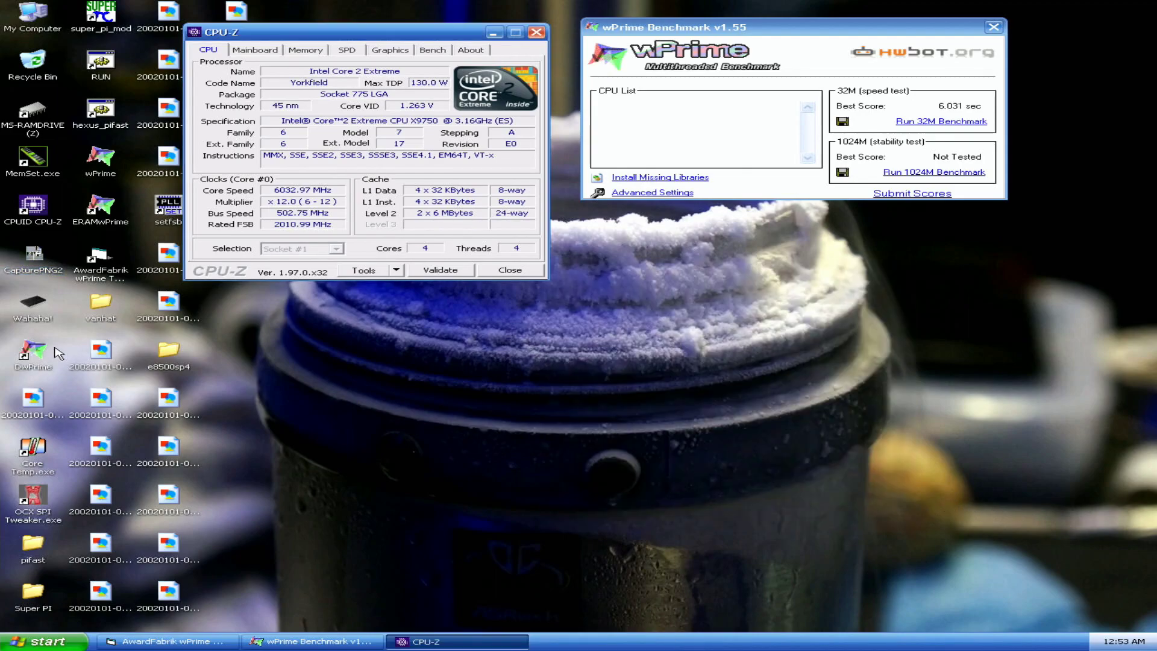
- Apply an FSB of 503.5 MHz in SetFSB, close it along with CPU-Z and run the wPrime 32M benchmark
double_click(170, 211)
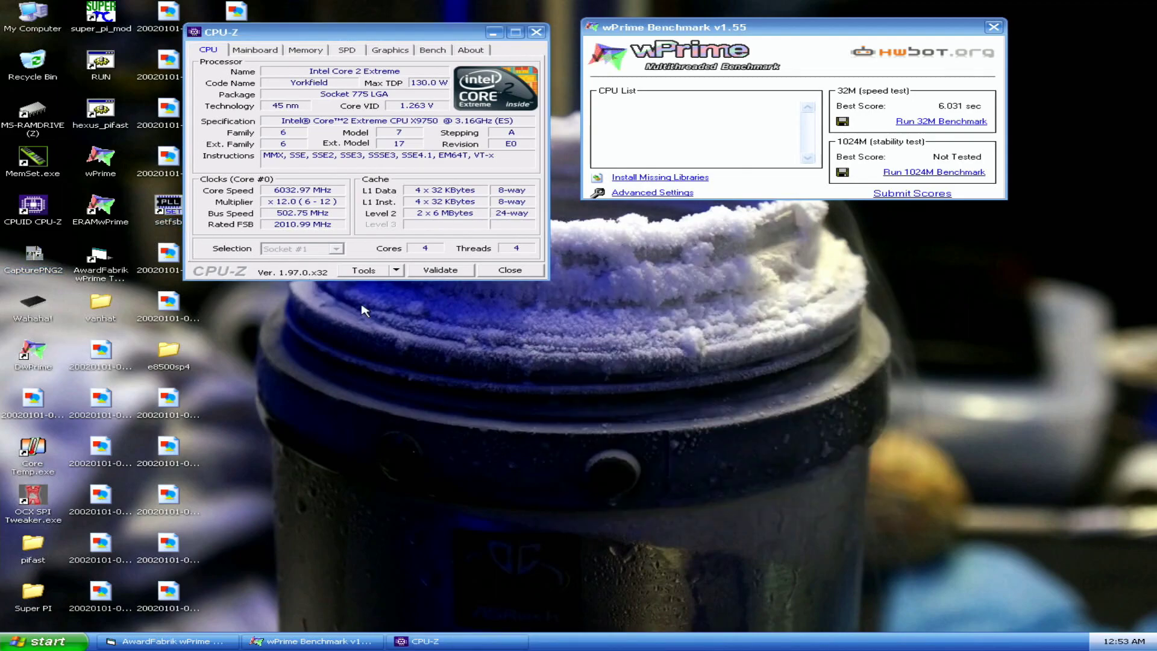
click(675, 269)
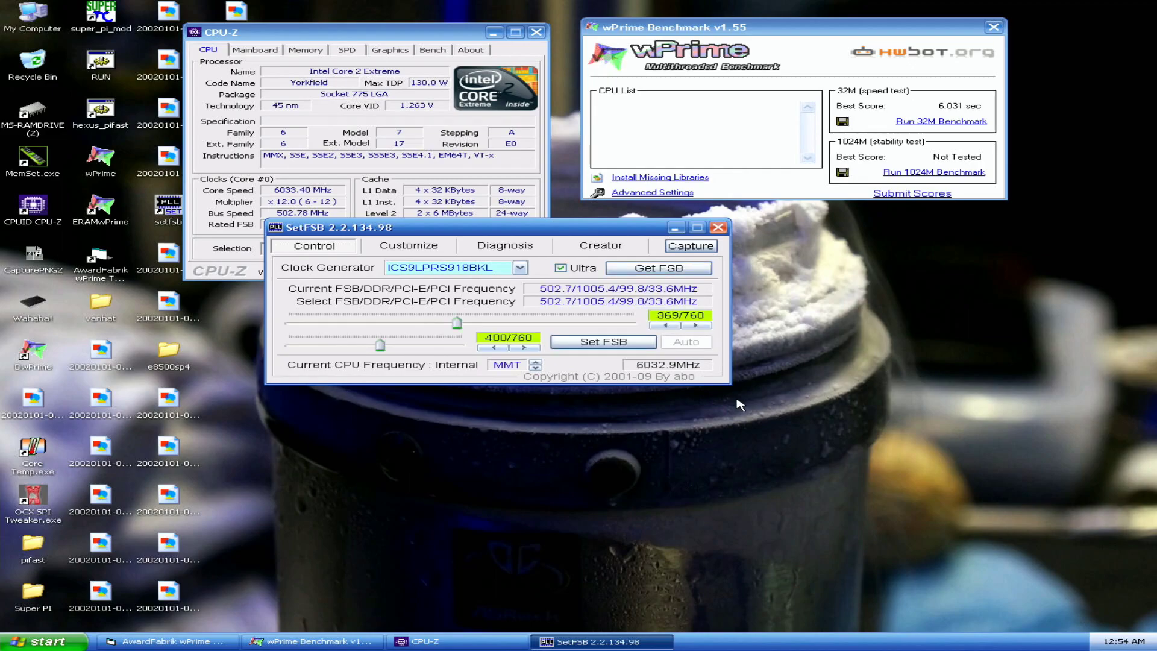
click(696, 325)
click(635, 345)
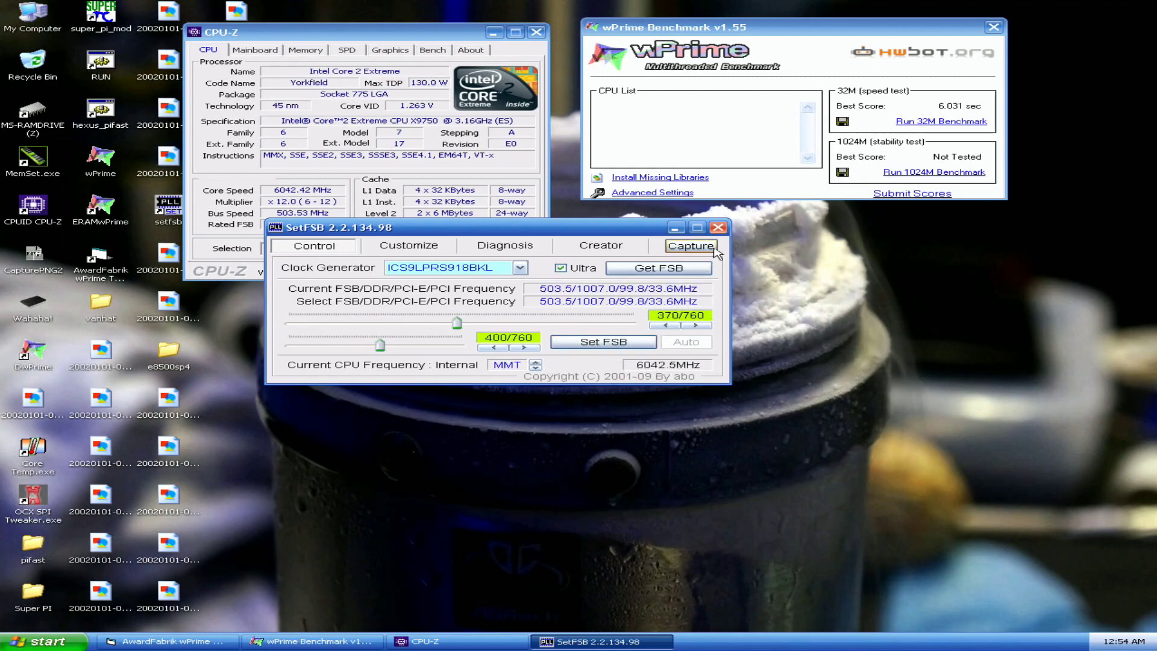
click(718, 227)
click(520, 270)
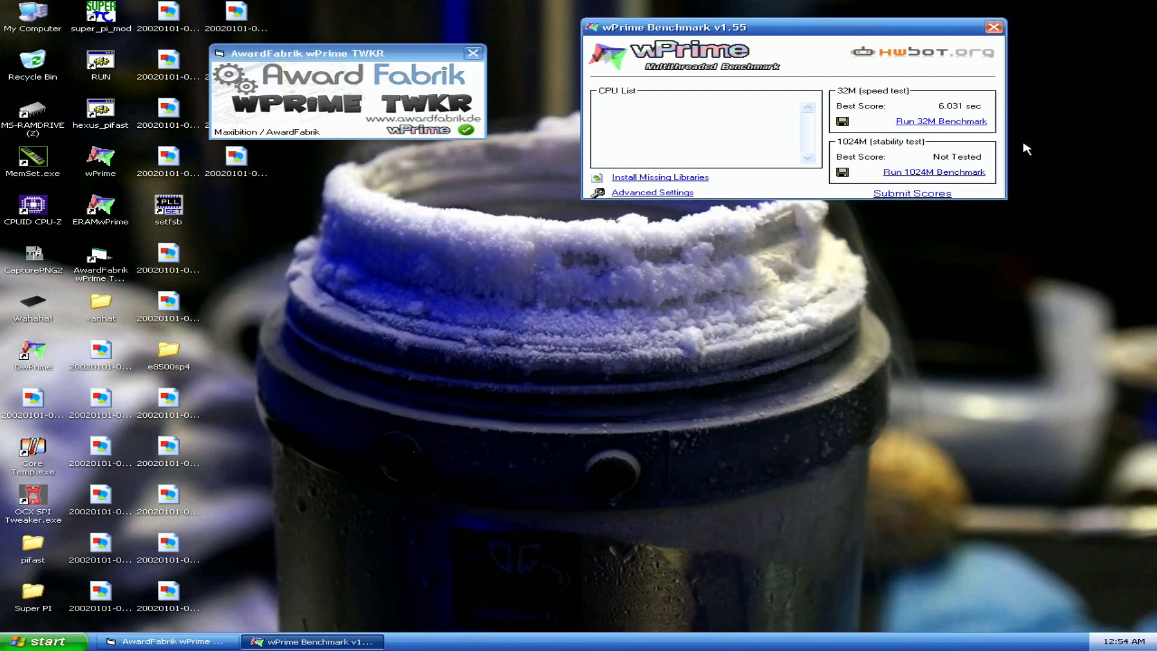
click(958, 122)
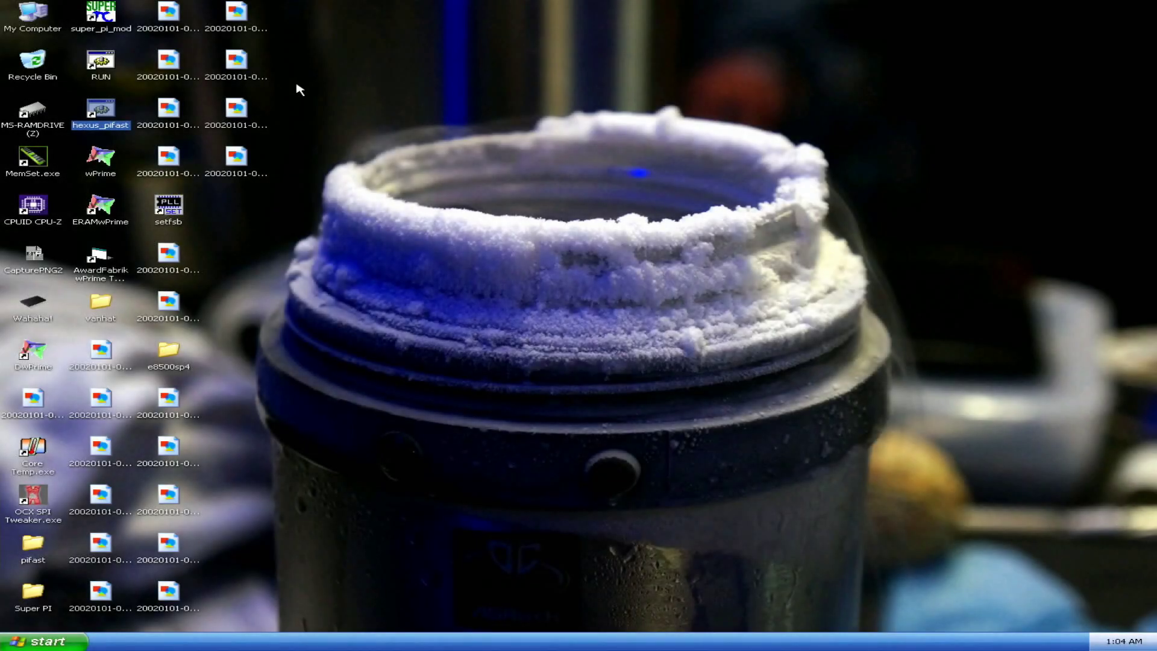
- Run the Hexus PiFast benchmark to 10M places and close its finished console
key(Return)
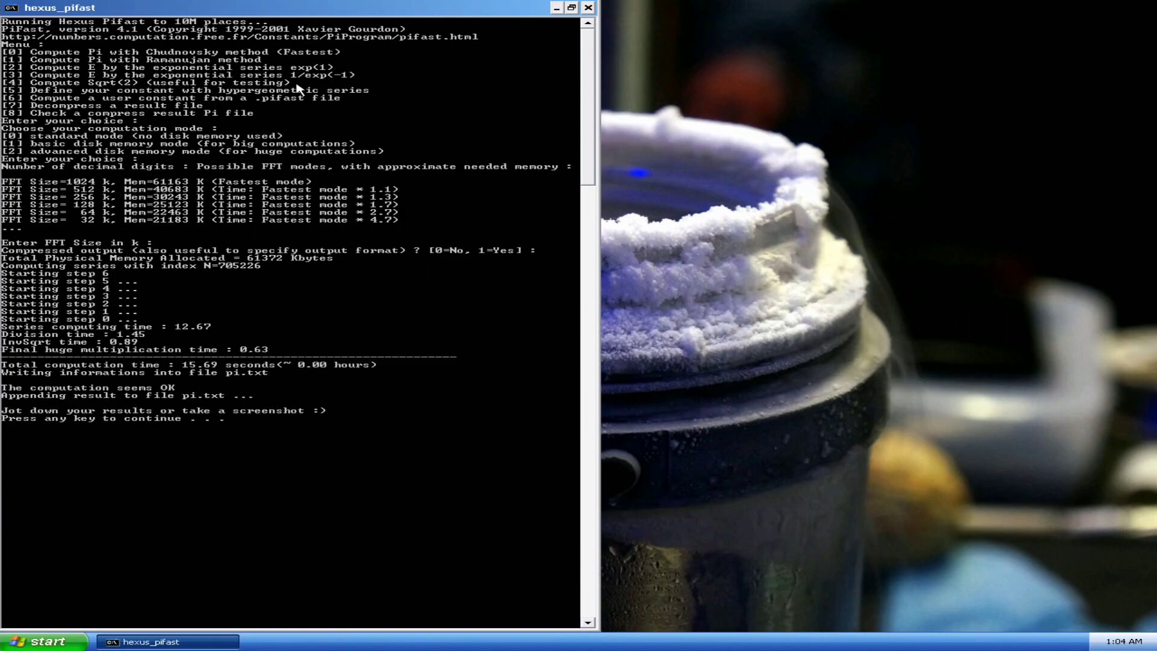
key(Return)
- Apply an FSB of 498.7 MHz in SetFSB, close it and run the Hexus PiFast benchmark again
click(177, 208)
double_click(177, 208)
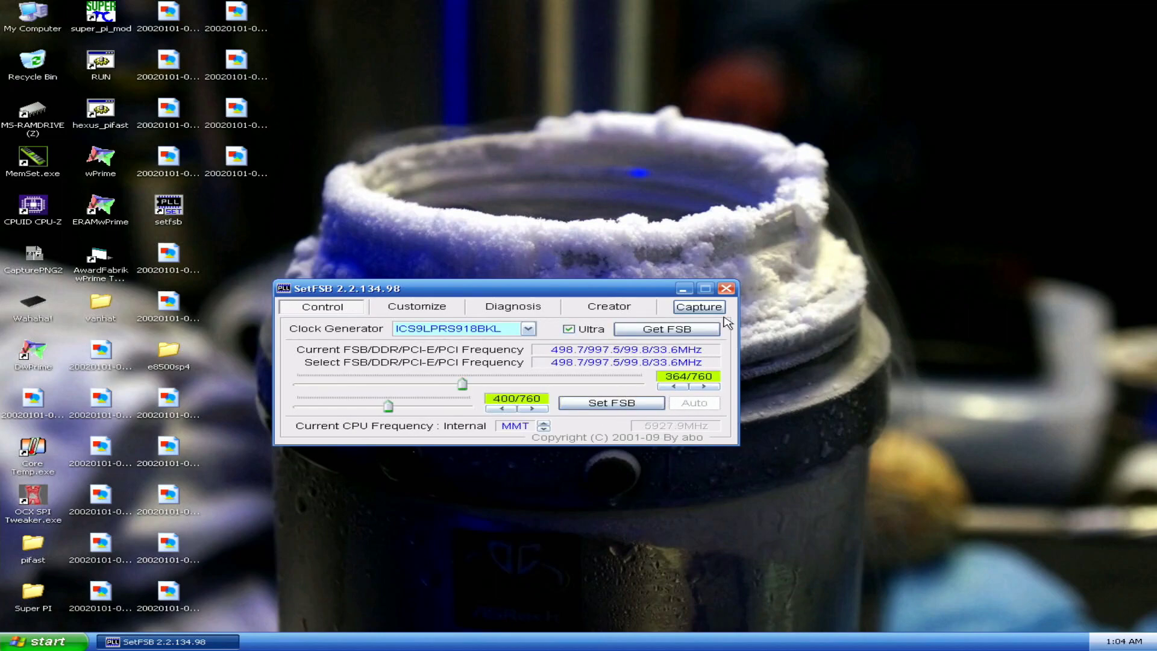
click(726, 288)
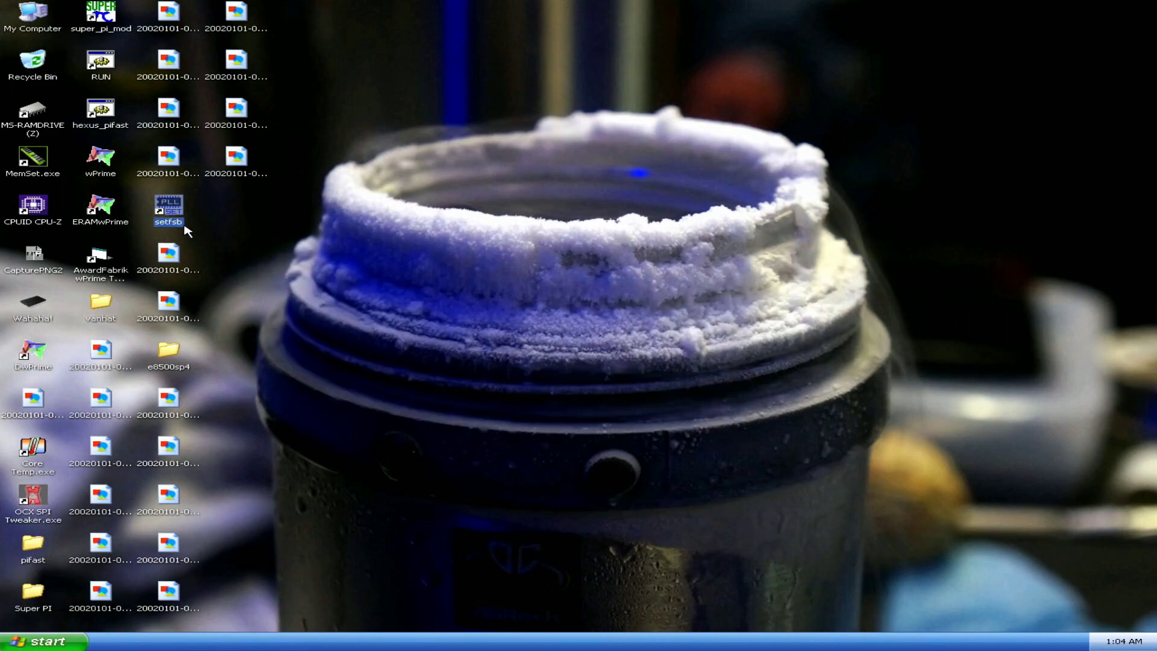
click(109, 114)
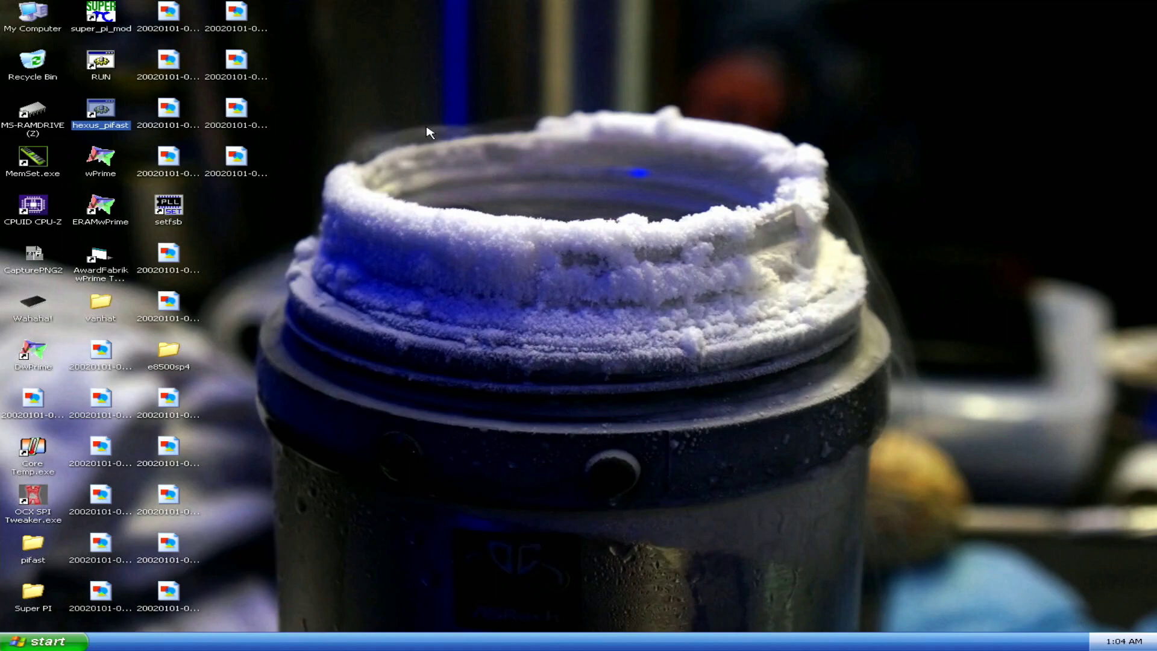
key(Return)
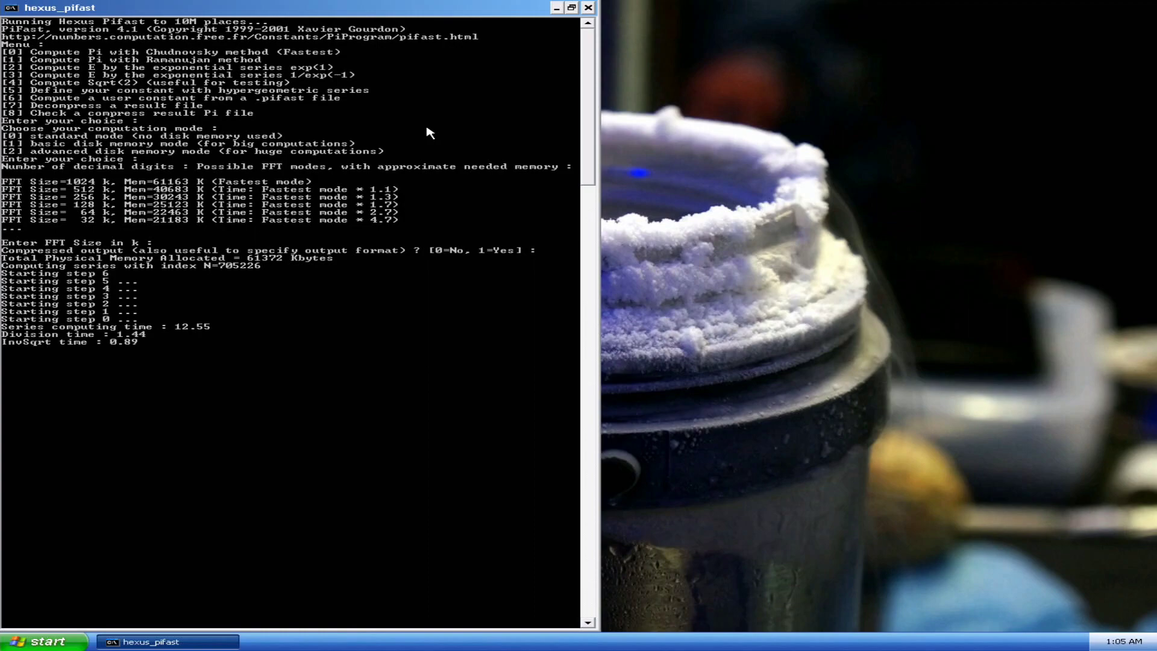
- Shrink the Hexus PiFast console to its final timing lines and place it in the desktop's upper right area
drag(399, 14, 809, 44)
double_click(809, 43)
drag(553, 134, 819, 66)
scroll(790, 169, down, 3)
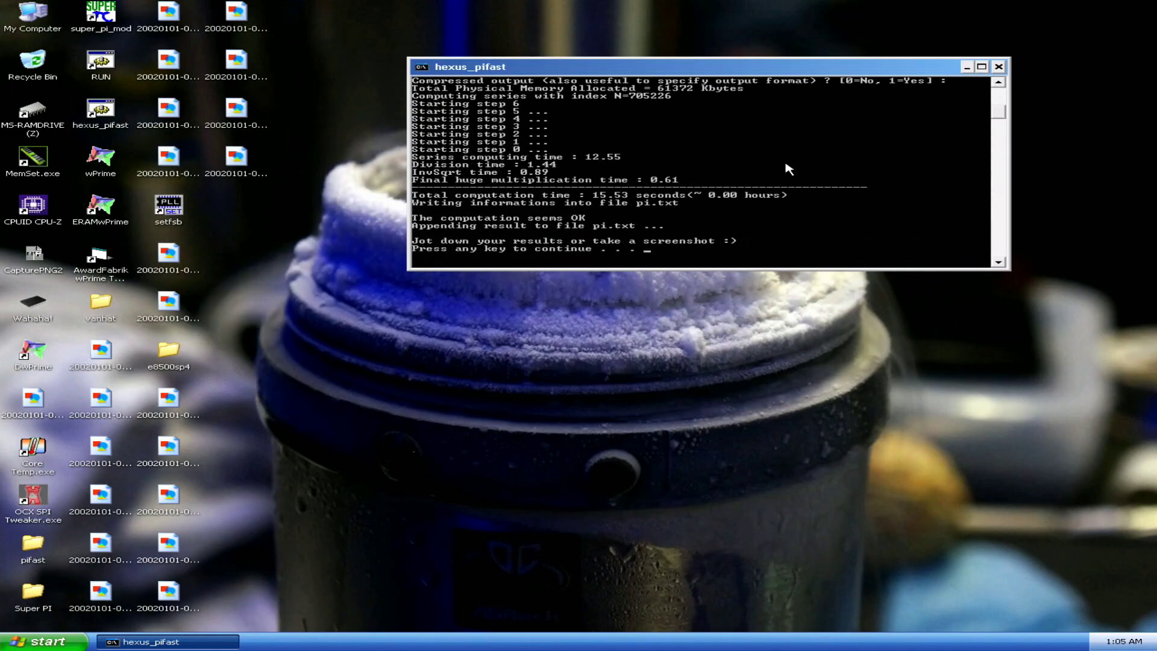
drag(630, 69, 698, 24)
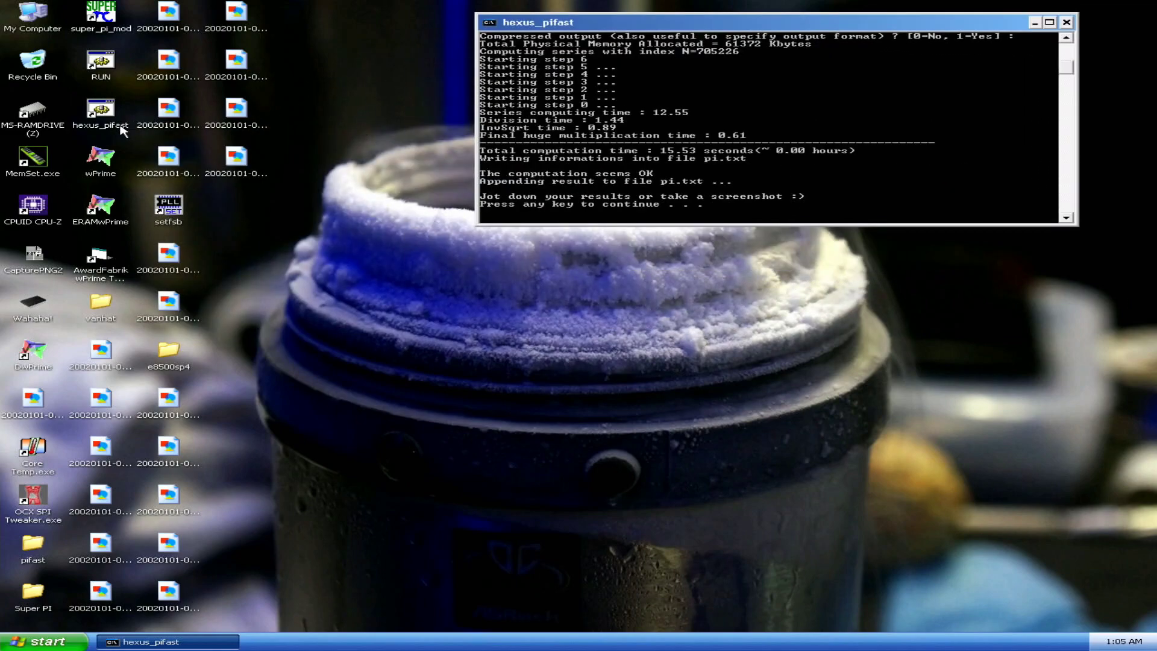
- Show CPU-Z's CPU and Memory details in two windows below the PiFast result and capture the screen with CapturePNG2
double_click(15, 218)
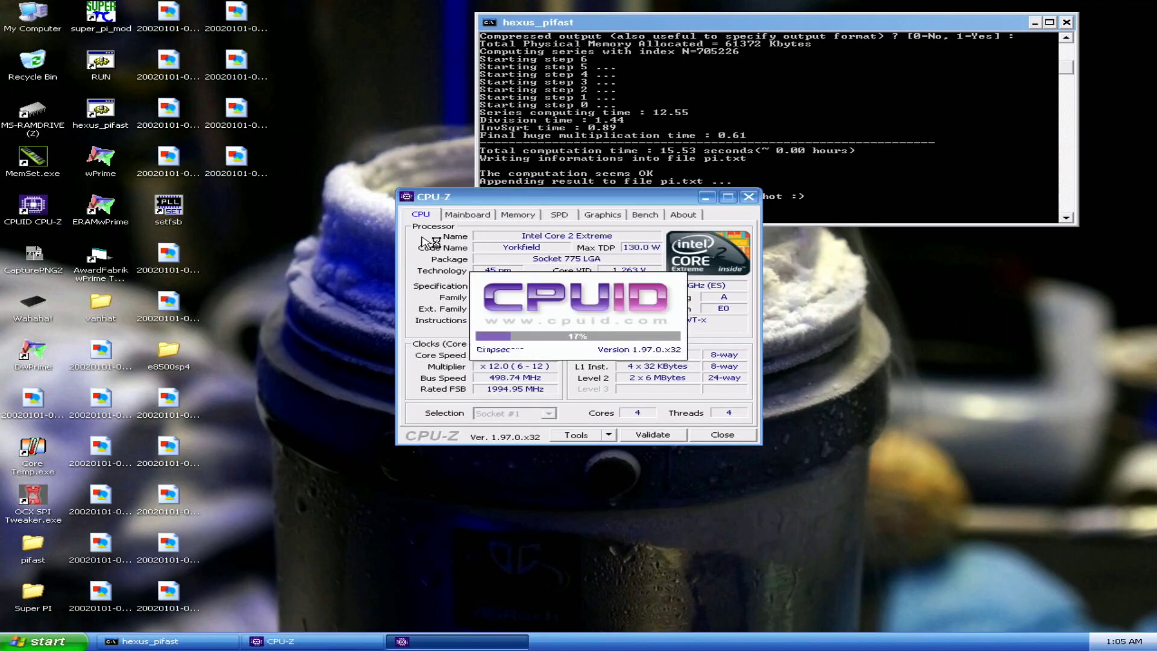
drag(543, 197, 380, 257)
click(36, 263)
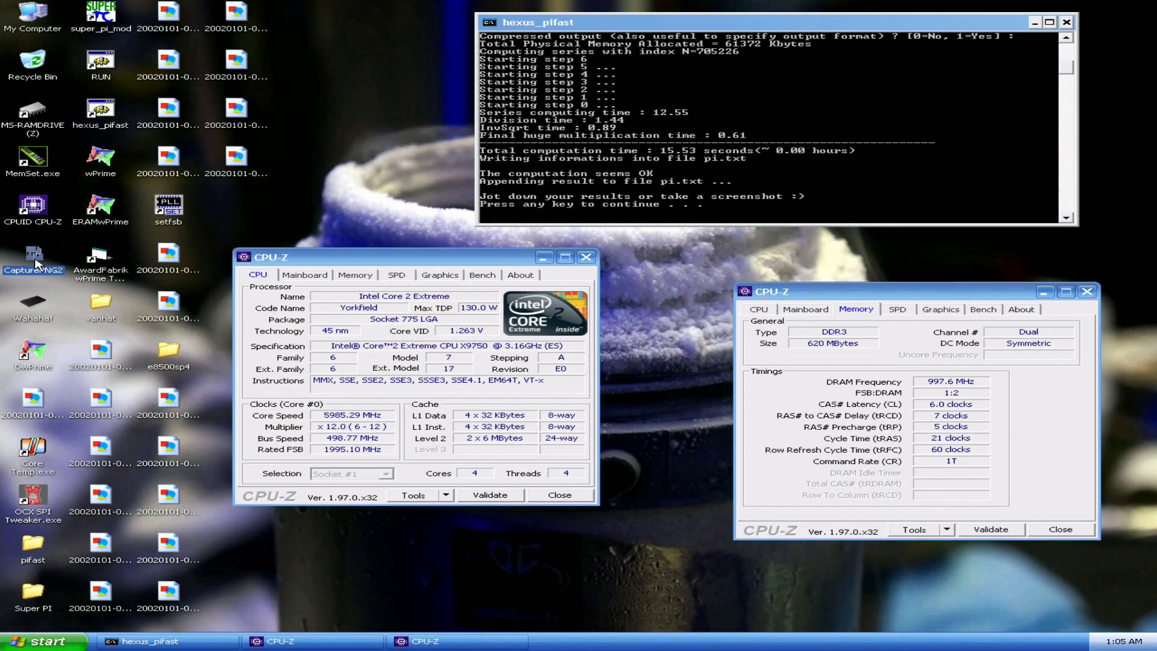
- Move the CPU details window up, add a third CPU-Z window with the Mainboard details and capture the screen again with CapturePNG2
click(432, 260)
drag(432, 260, 259, 41)
double_click(24, 207)
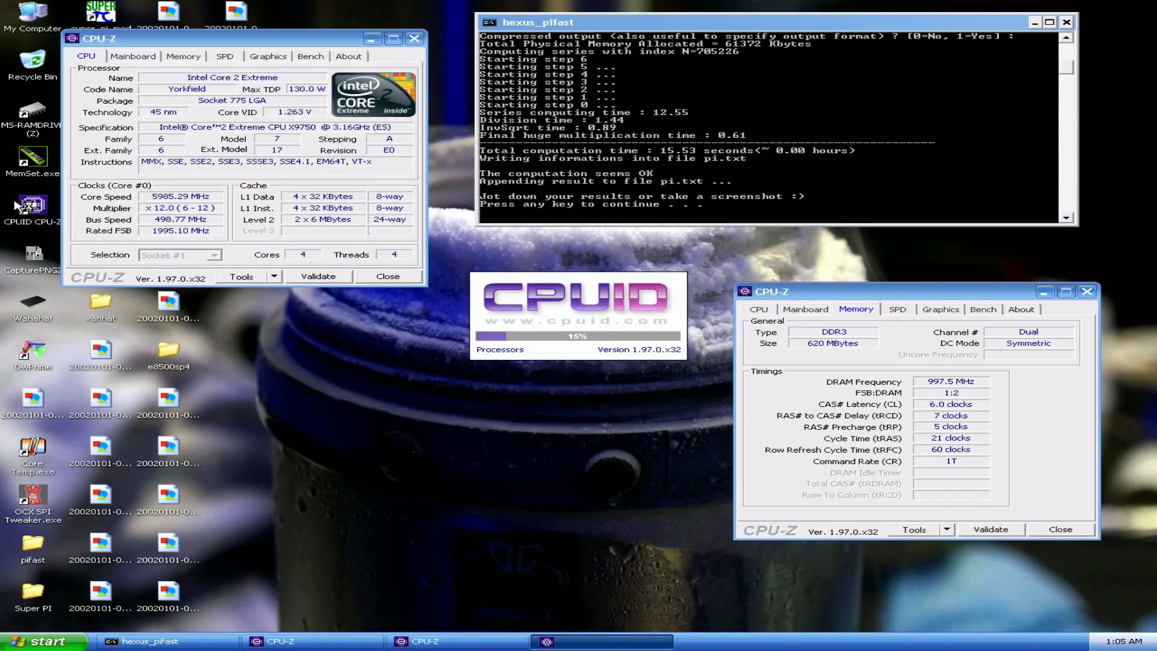
click(469, 216)
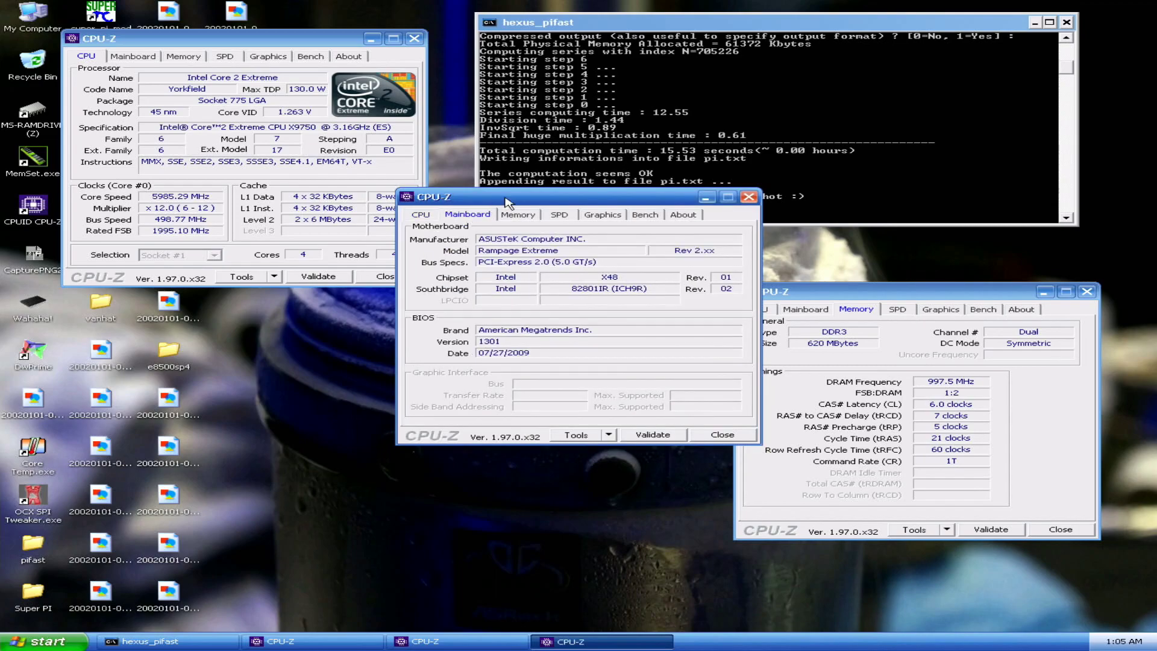
drag(506, 202, 333, 332)
click(33, 260)
double_click(34, 265)
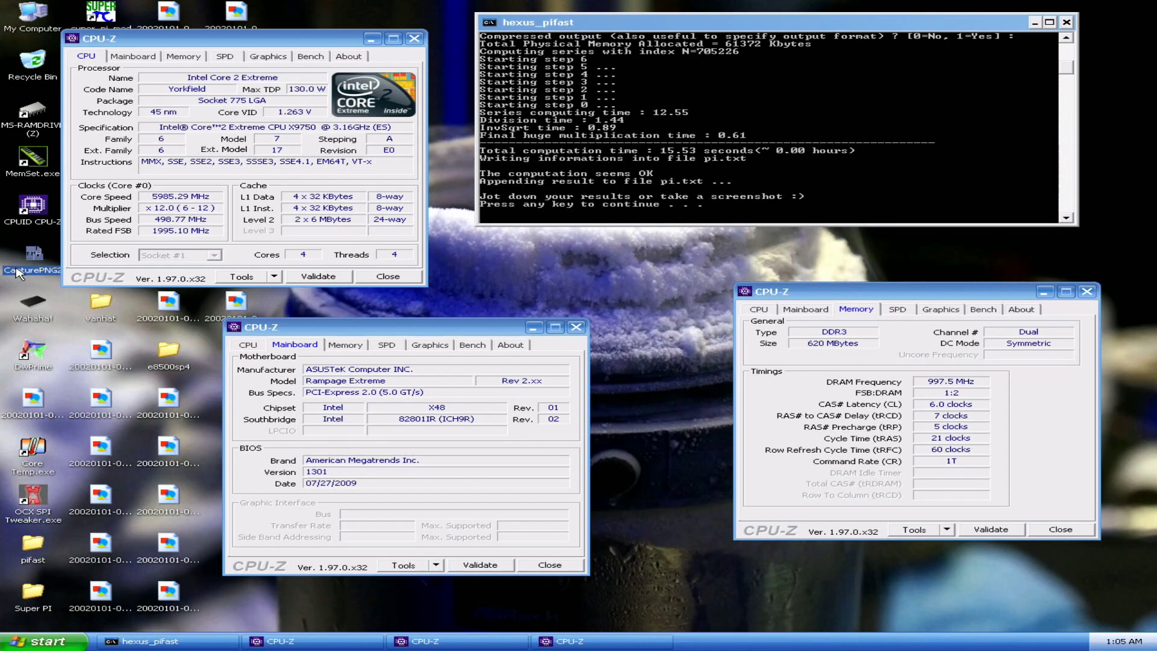
double_click(31, 258)
- Close the three CPU-Z windows and the Hexus PiFast console
click(576, 327)
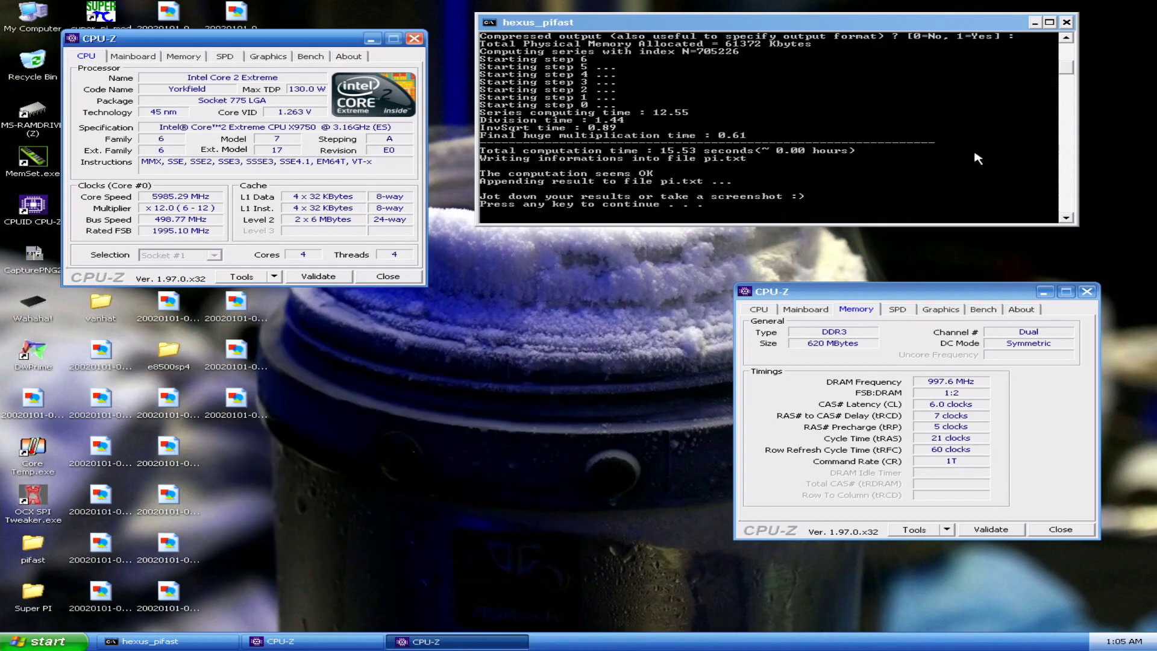
key(Return)
click(1087, 292)
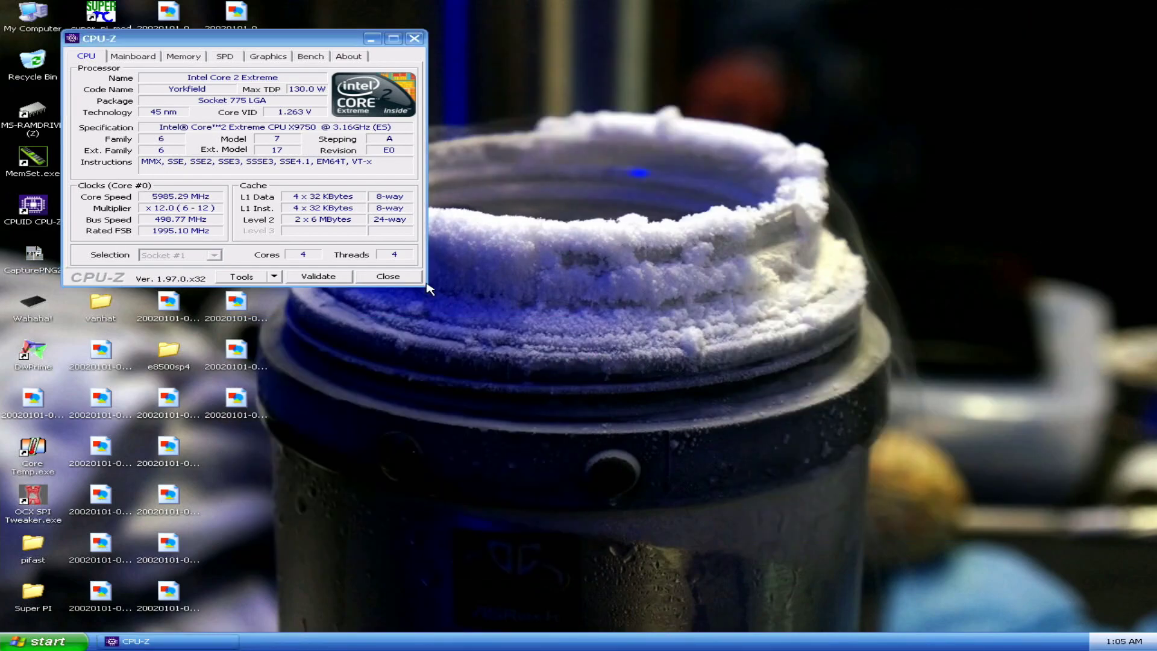
click(406, 279)
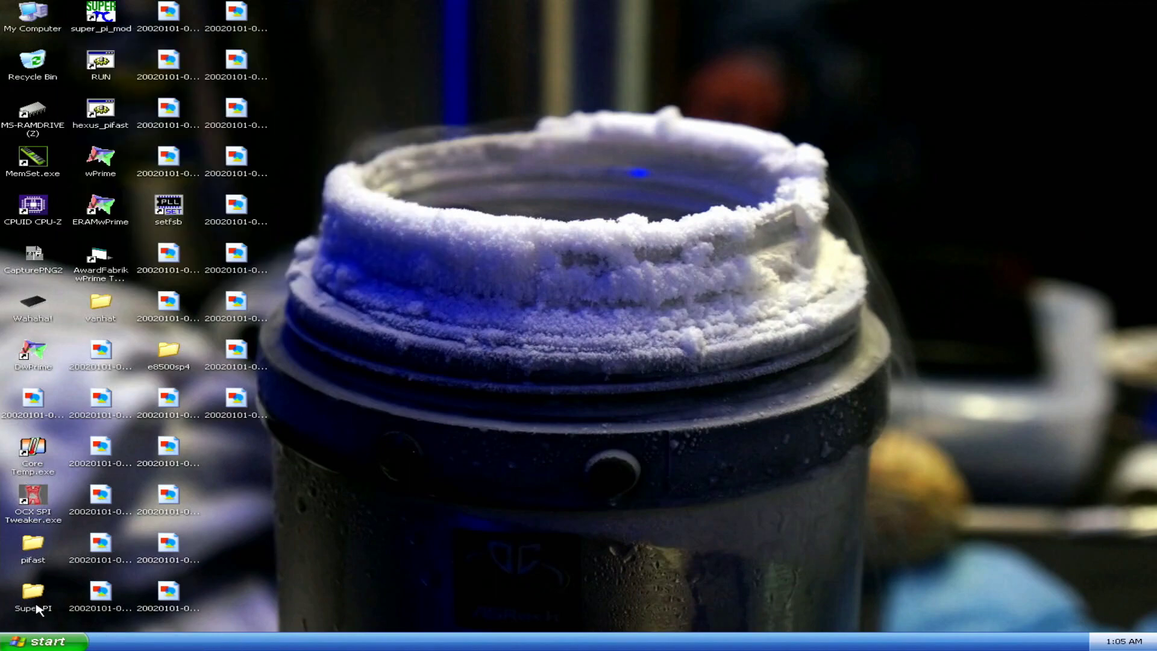
- Open Super PI, move its window to the desktop's upper right area and run the 16K calculation
double_click(101, 15)
drag(389, 160, 862, 20)
click(666, 32)
key(Return)
key(Return)
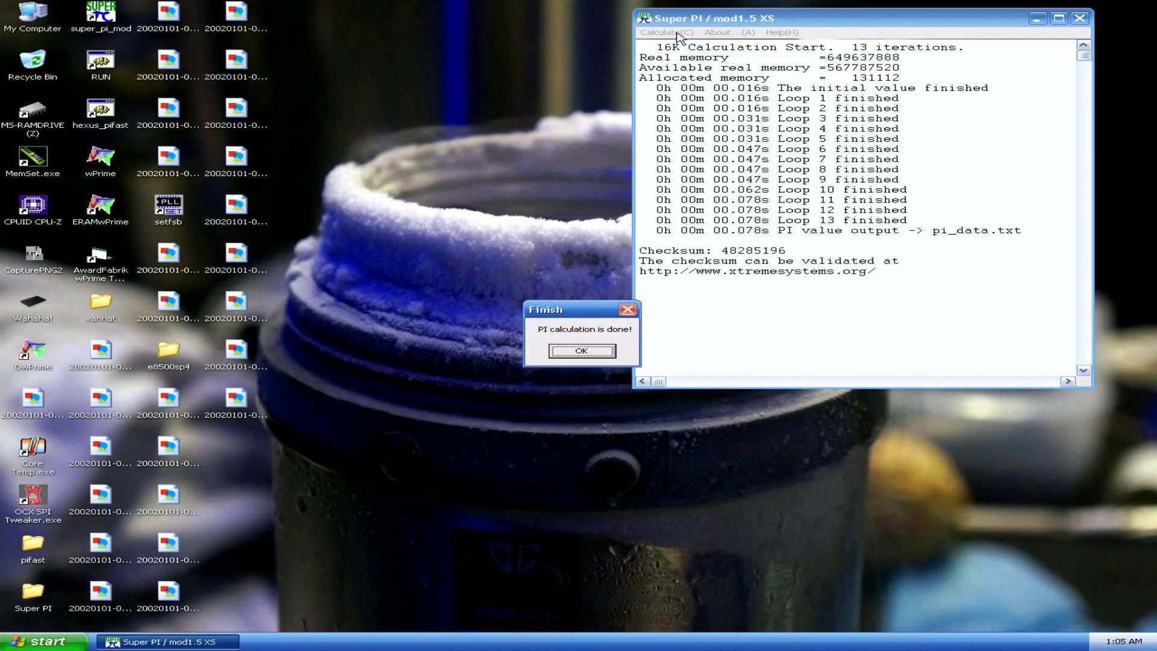
key(Return)
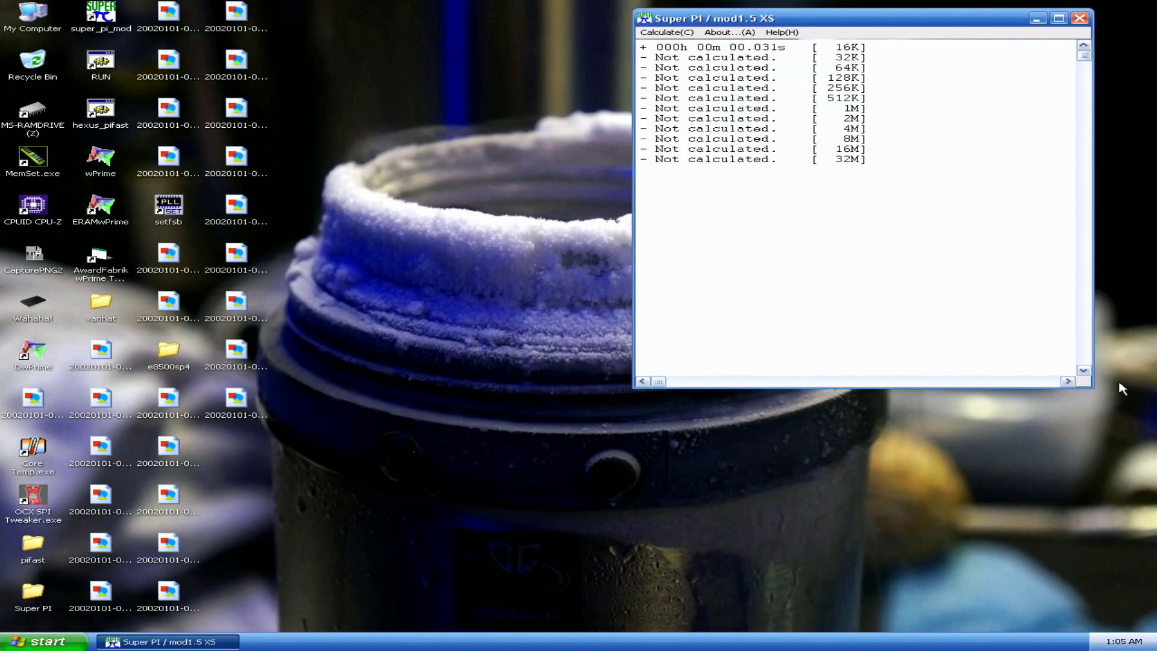
- Shrink the Super PI window to its title bar and set up a 1M digit calculation
drag(1090, 385, 741, 27)
key(alt+c)
key(Return)
key(Down)
key(Down)
key(Down)
key(Return)
- Set the Super PI process's priority in Task Manager, close it and start the 1M calculation
right_click(482, 641)
click(576, 609)
click(425, 80)
right_click(423, 125)
mouse_move(476, 170)
click(560, 170)
click(681, 50)
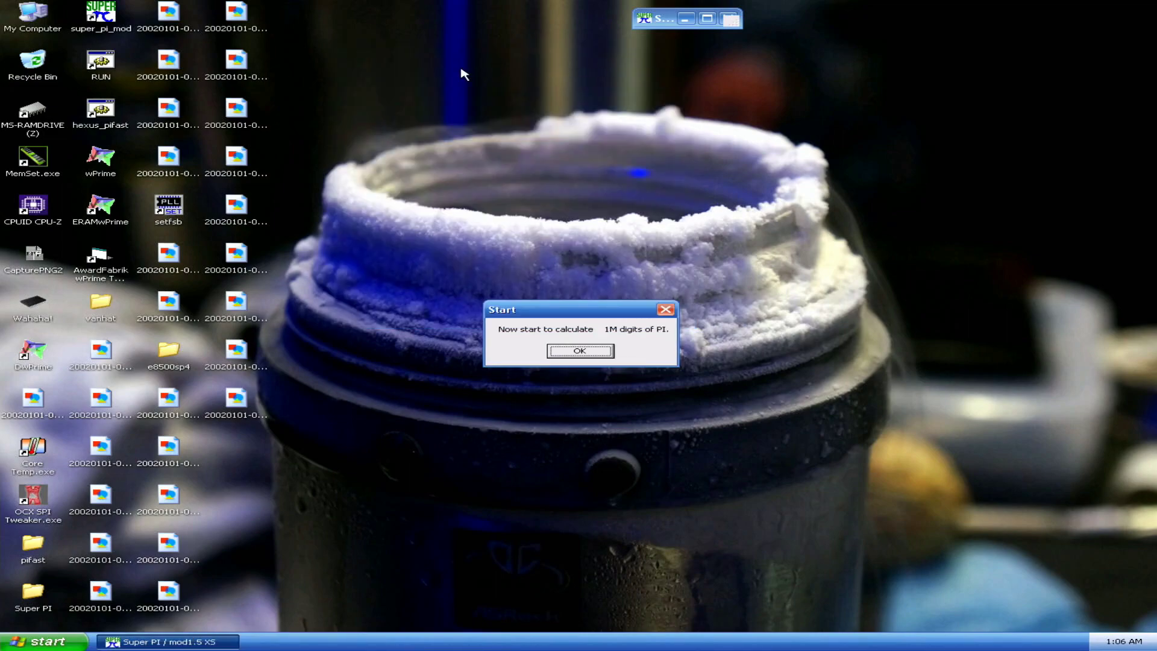
key(Return)
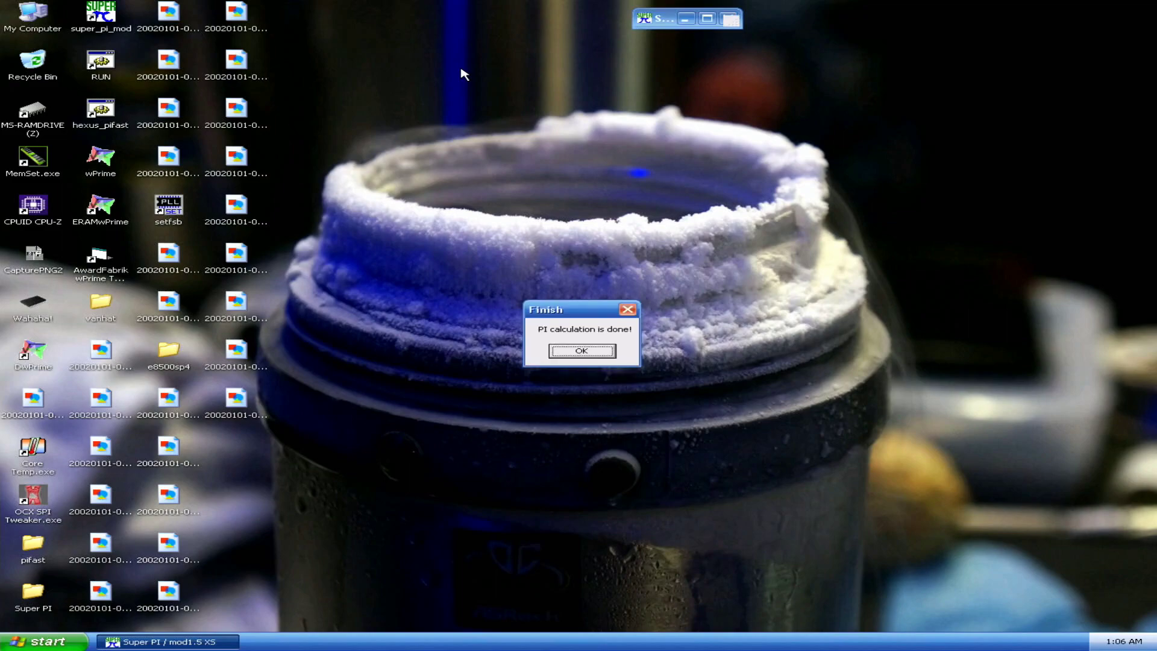
- Tile the open windows vertically and move the Finish message below the Super PI 1M results
right_click(732, 640)
click(772, 584)
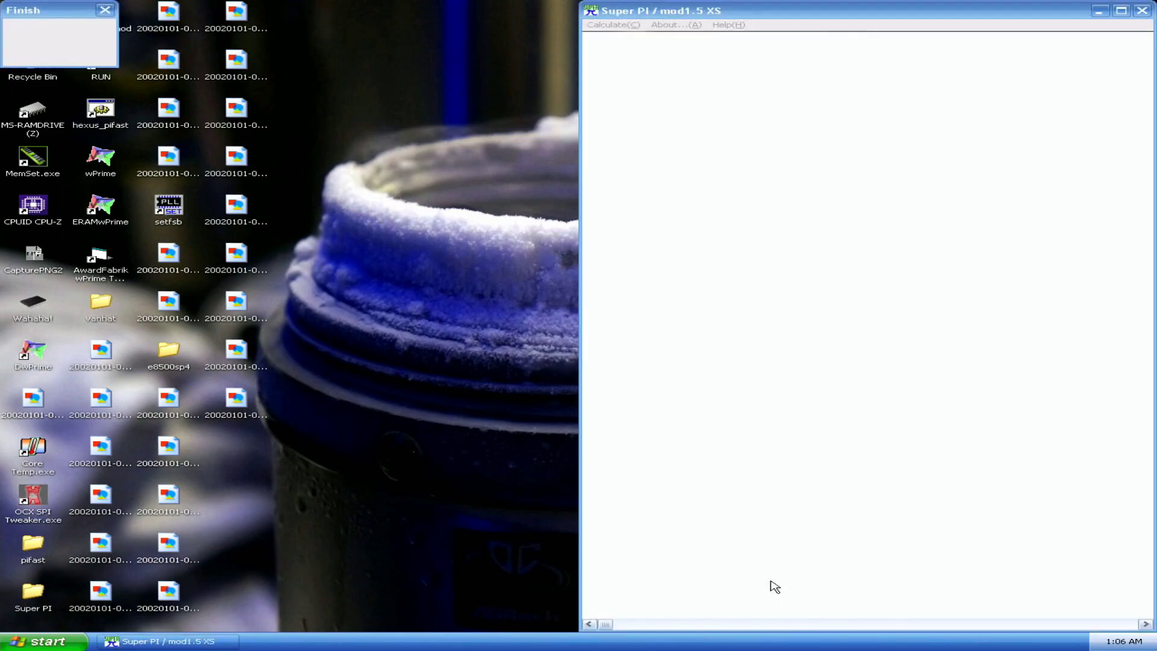
drag(24, 10, 879, 374)
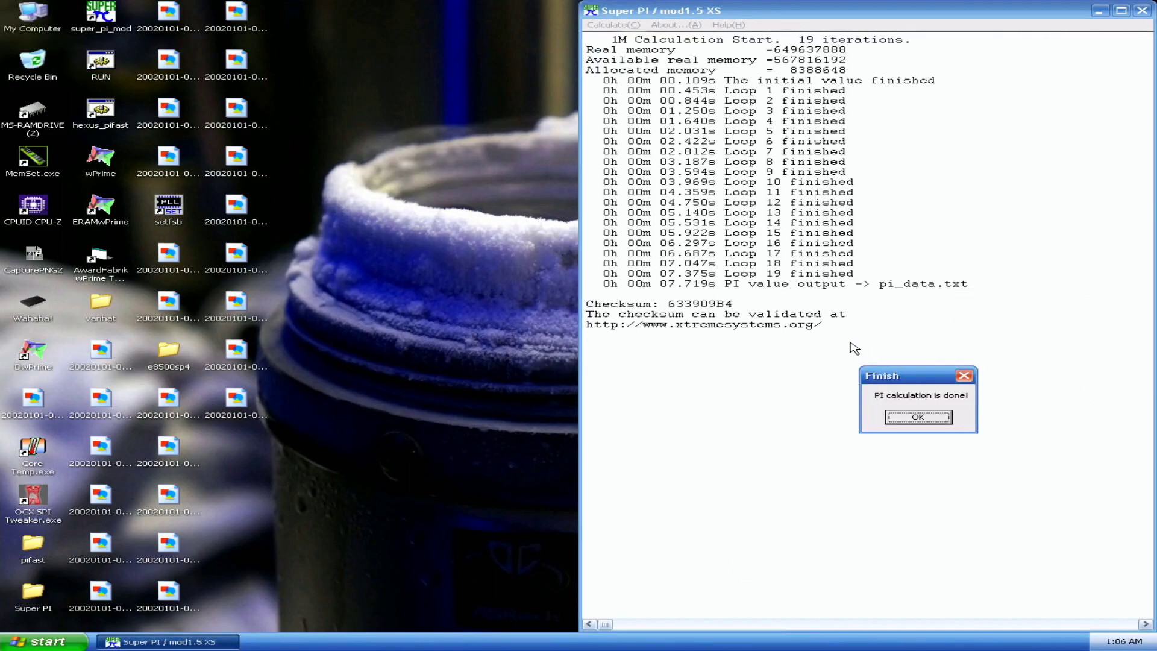
- Arrange three CPU-Z windows with CPU, Memory and Mainboard details around the Super PI 1M results and capture the screen with CapturePNG2
double_click(33, 208)
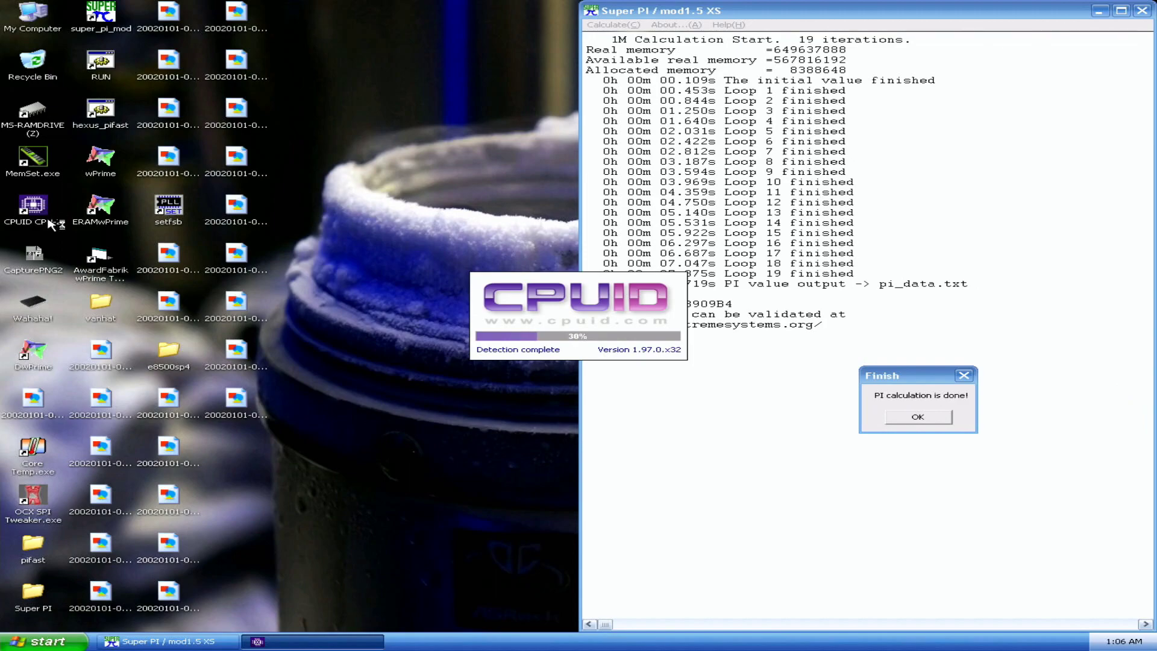
double_click(34, 208)
drag(641, 194, 395, 302)
click(273, 324)
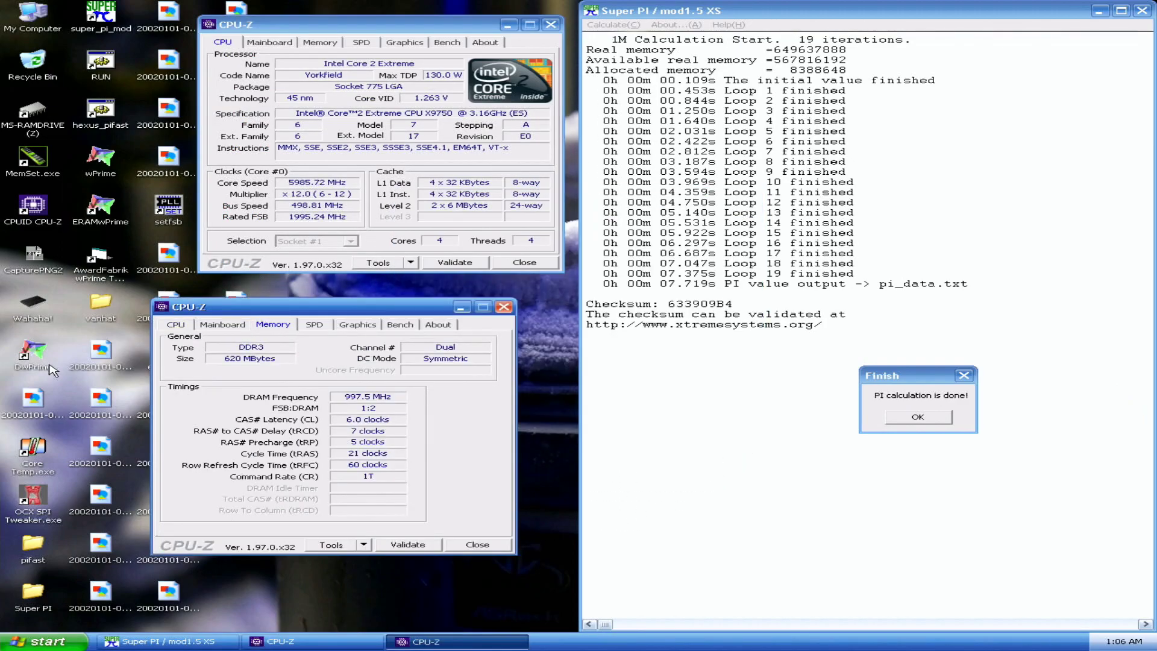
drag(917, 376, 1043, 173)
double_click(38, 215)
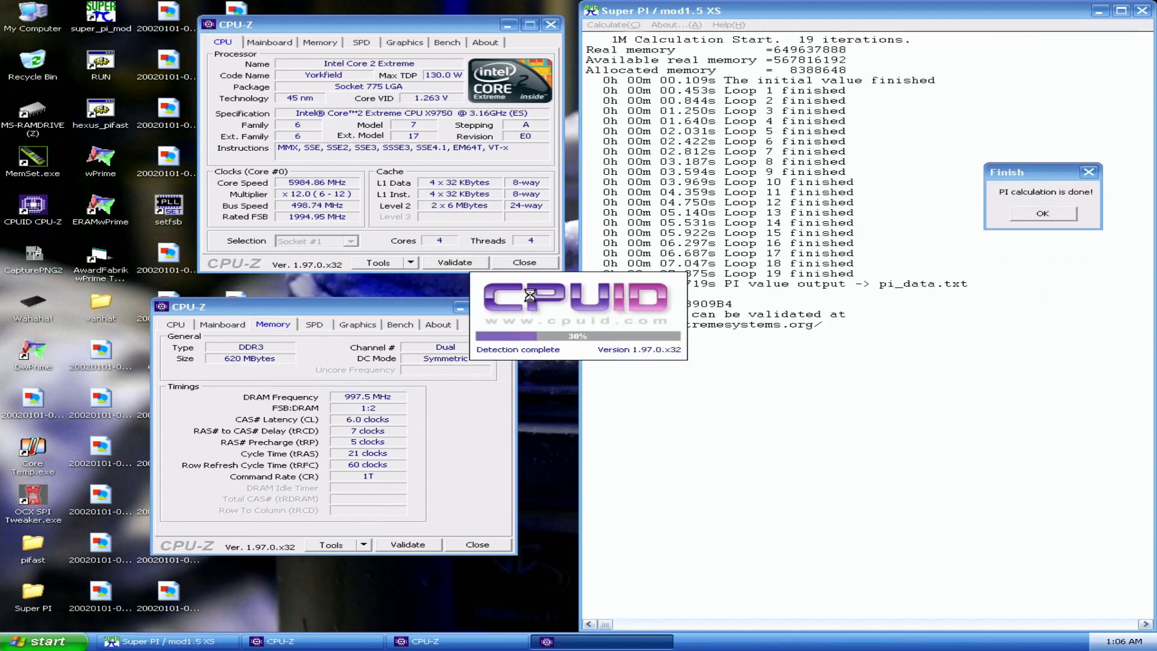
drag(495, 218, 791, 362)
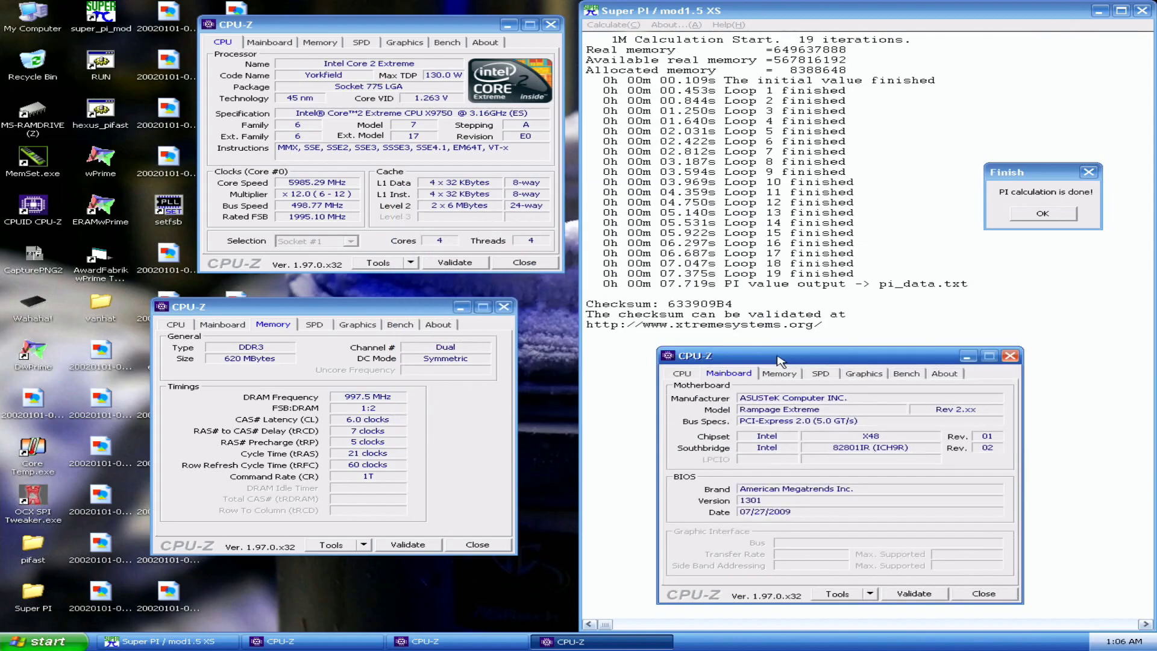
click(35, 260)
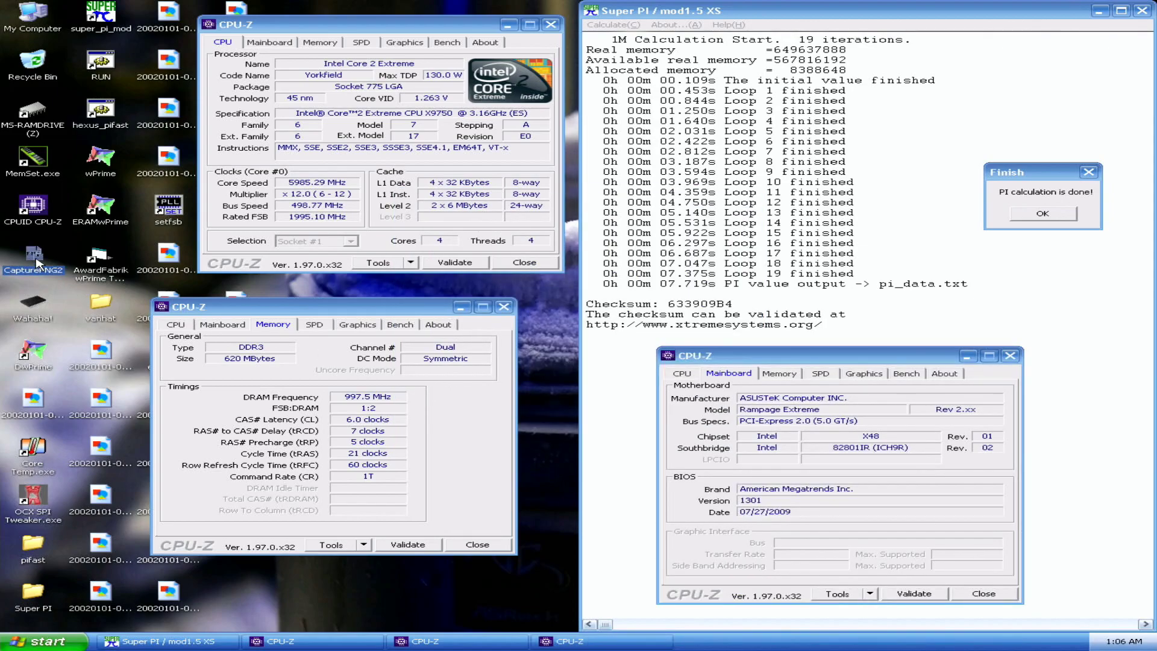
- Close all CPU-Z windows, dismiss the Finish message and close Super PI to clear the desktop
click(988, 594)
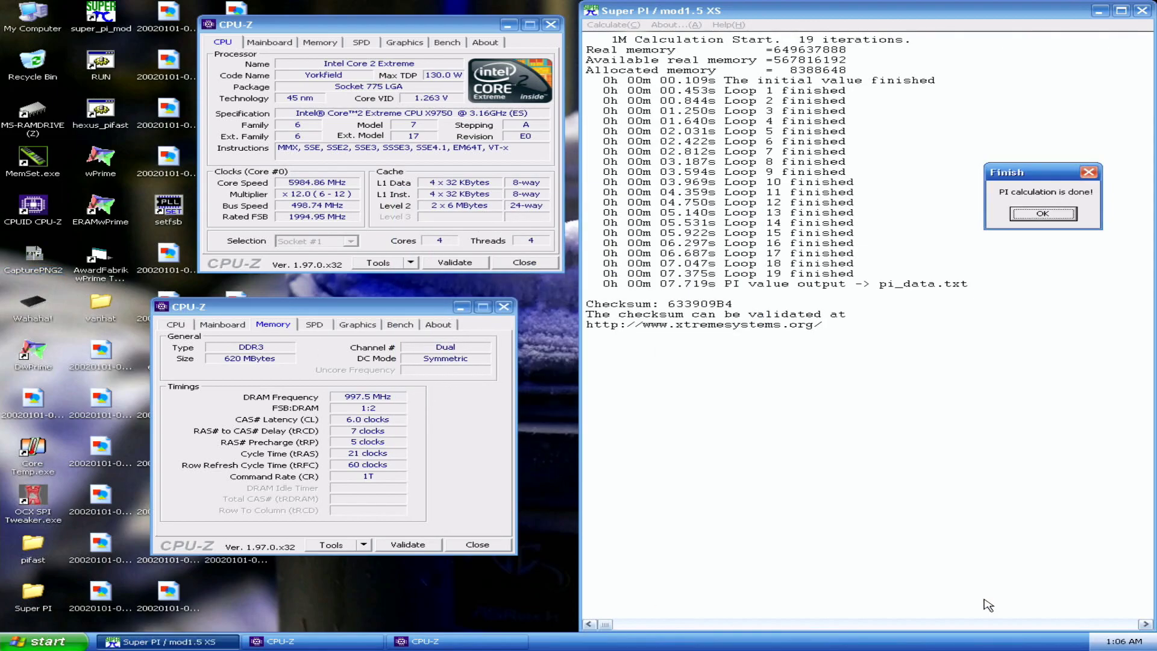
click(486, 551)
key(Return)
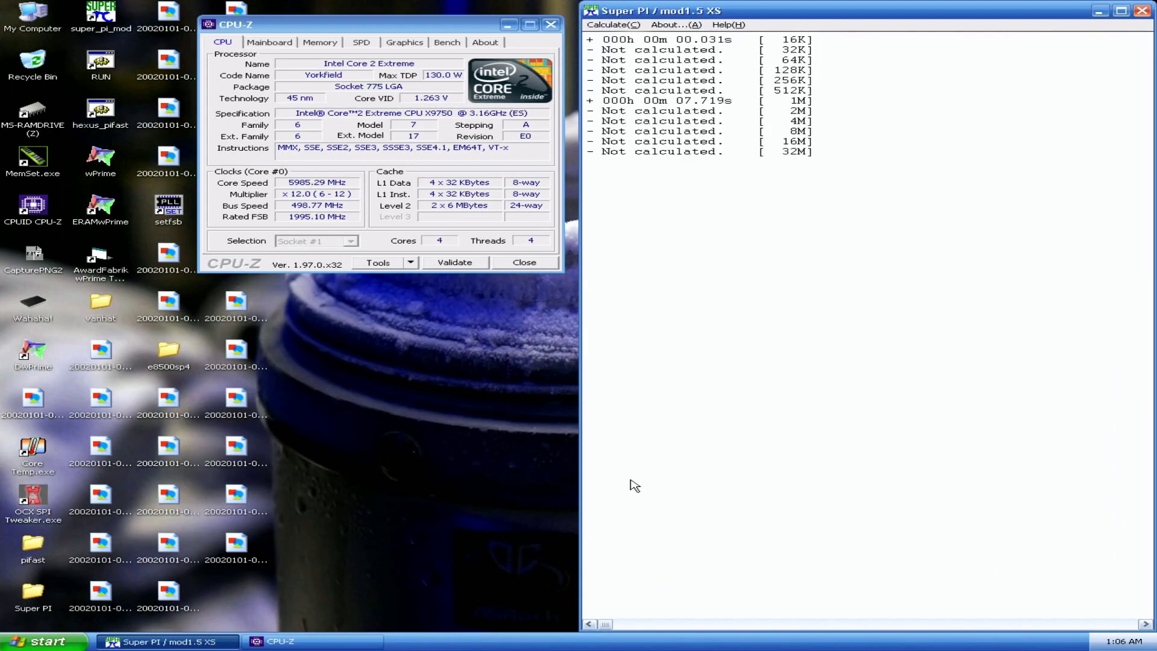
click(1148, 12)
click(525, 263)
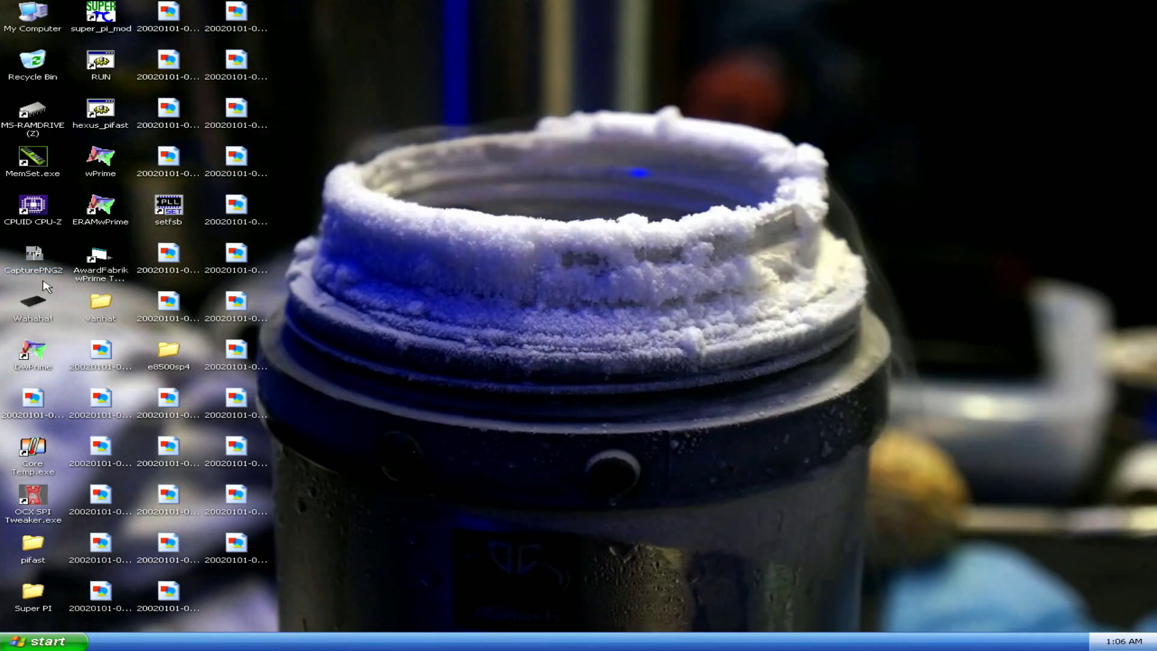
- Copy wPrime to the MS-RAMDRIVE (Z), launch ERAMwPrime and save a thread count of 8 in its advanced settings
click(104, 161)
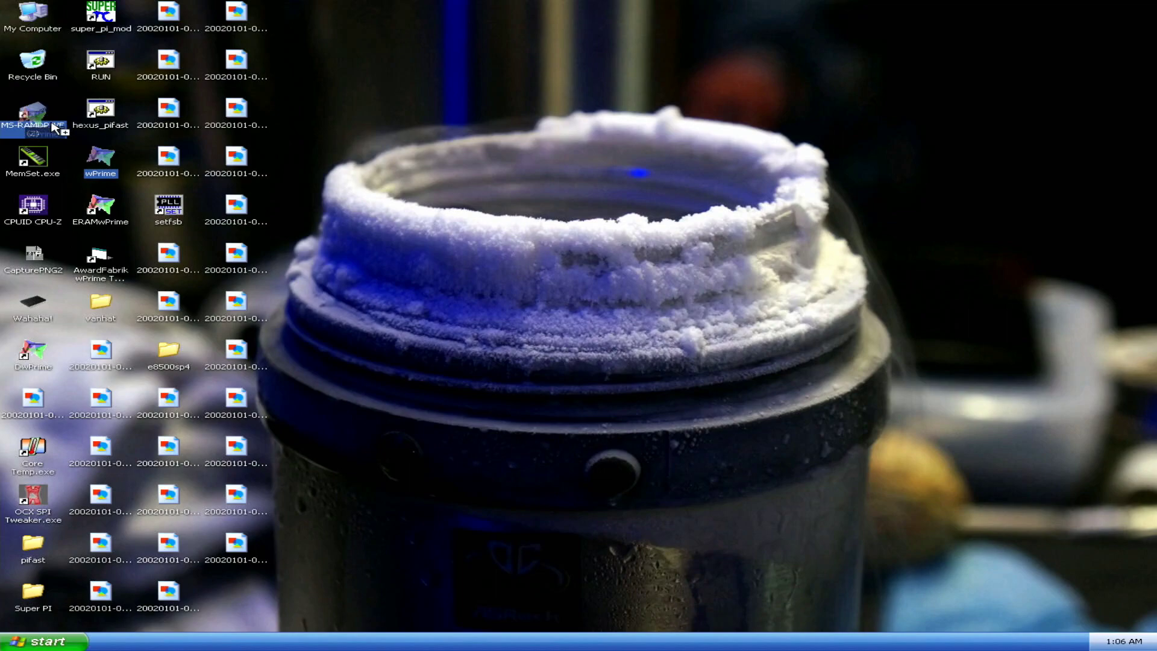
double_click(126, 219)
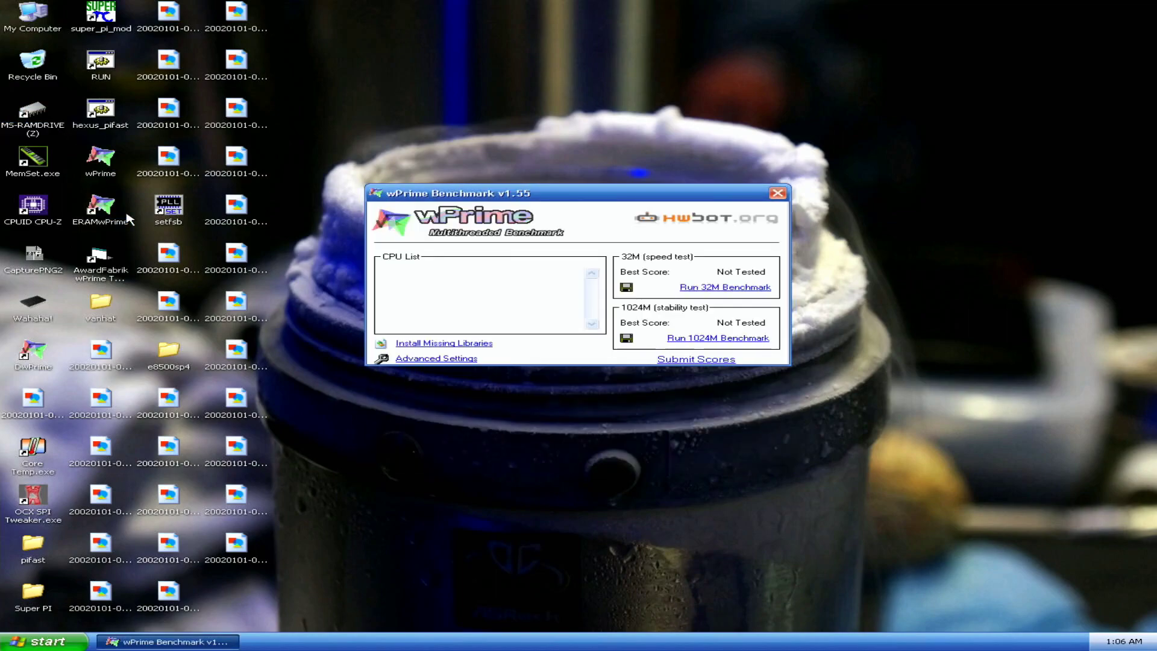
click(419, 358)
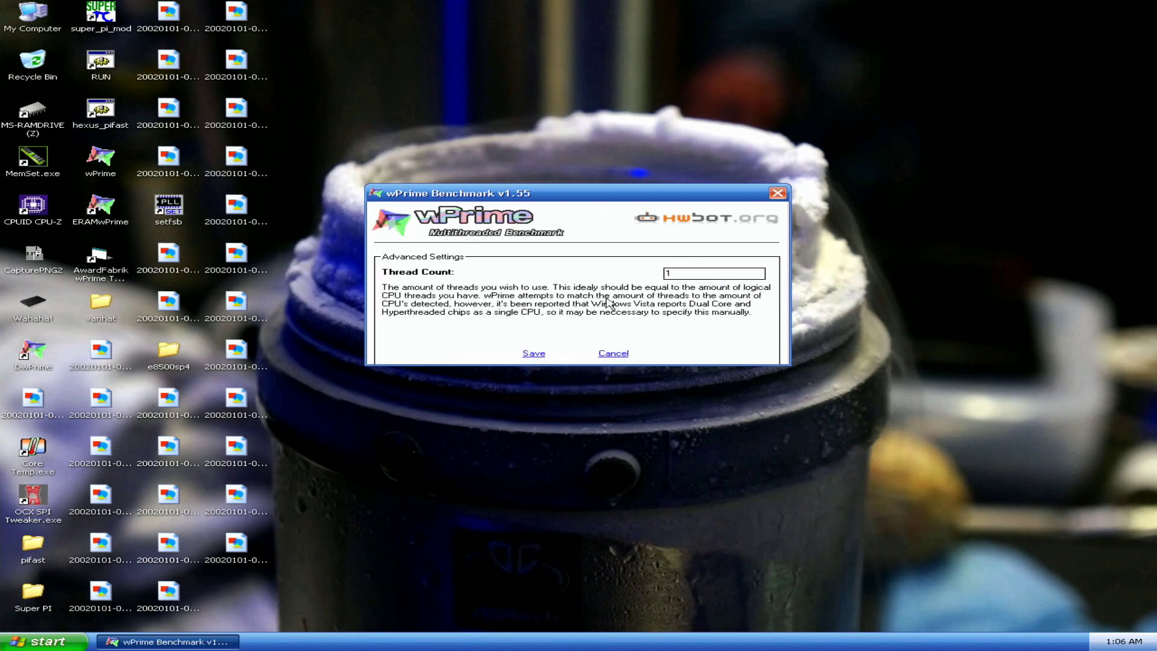
key(BackSpace)
text(2)
click(534, 354)
- Launch AwardFabrik wPrime TWKR, place it beside the wPrime window and start the 32M benchmark
drag(674, 223, 914, 73)
double_click(101, 256)
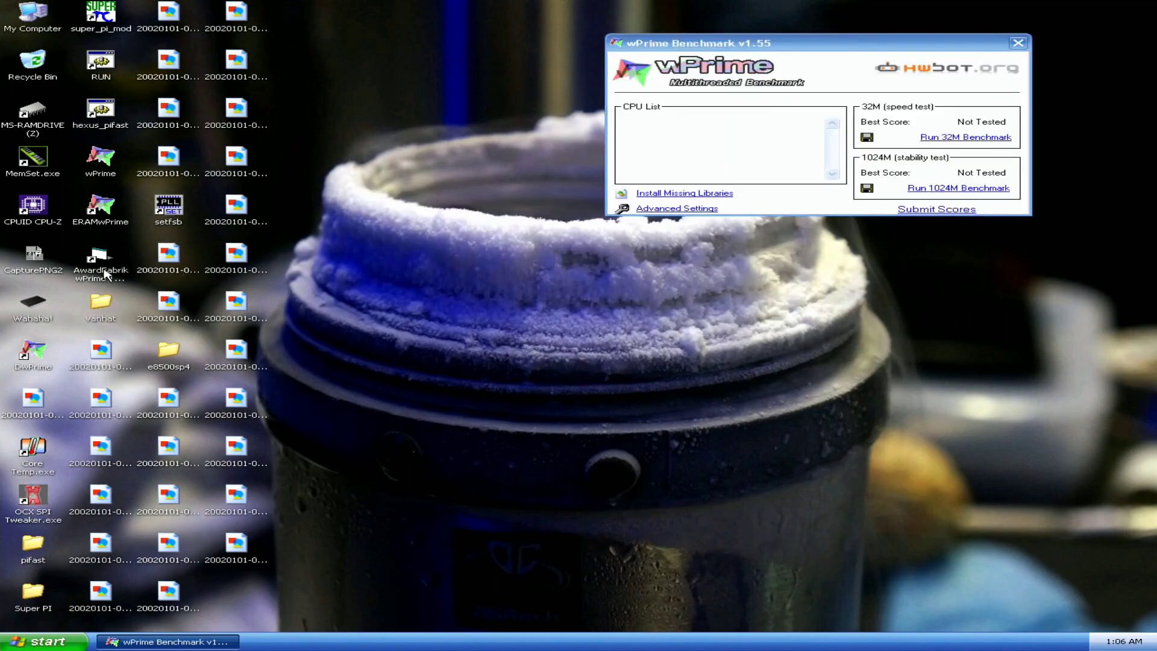
drag(610, 288, 419, 62)
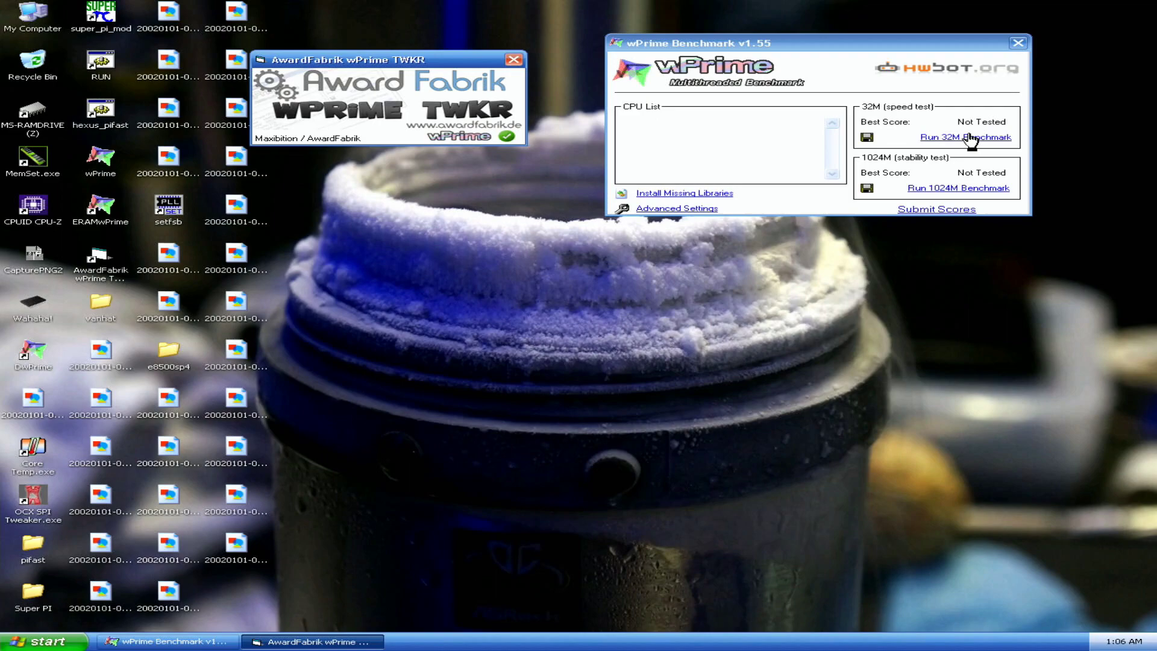
click(970, 139)
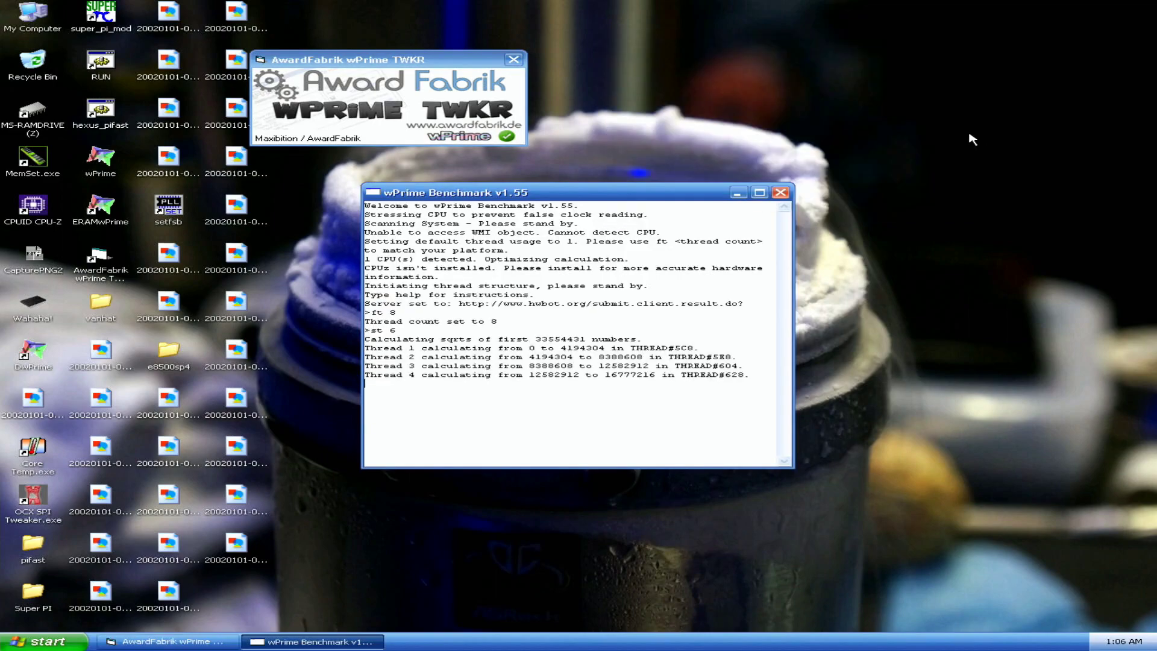